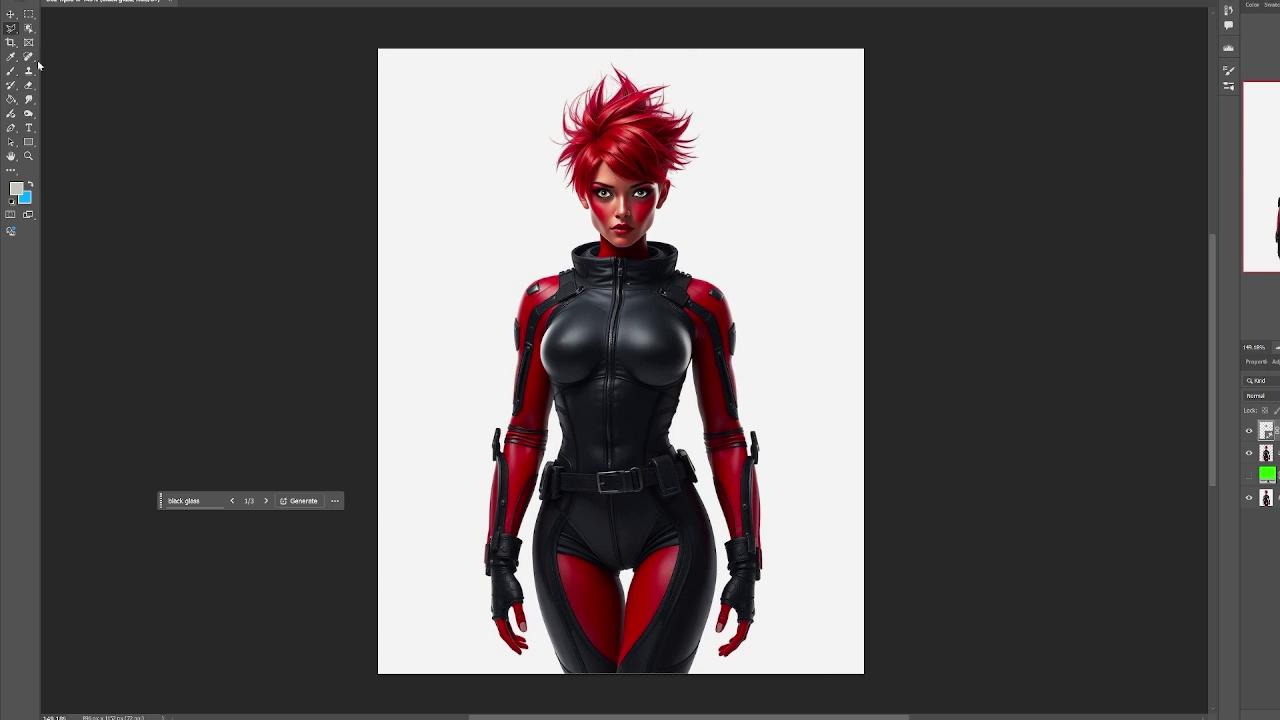
# Activate the Move tool and select the cut-out character's layer beneath the black glass layer
pyautogui.hotkey('ctrl', 'shift', 'd')
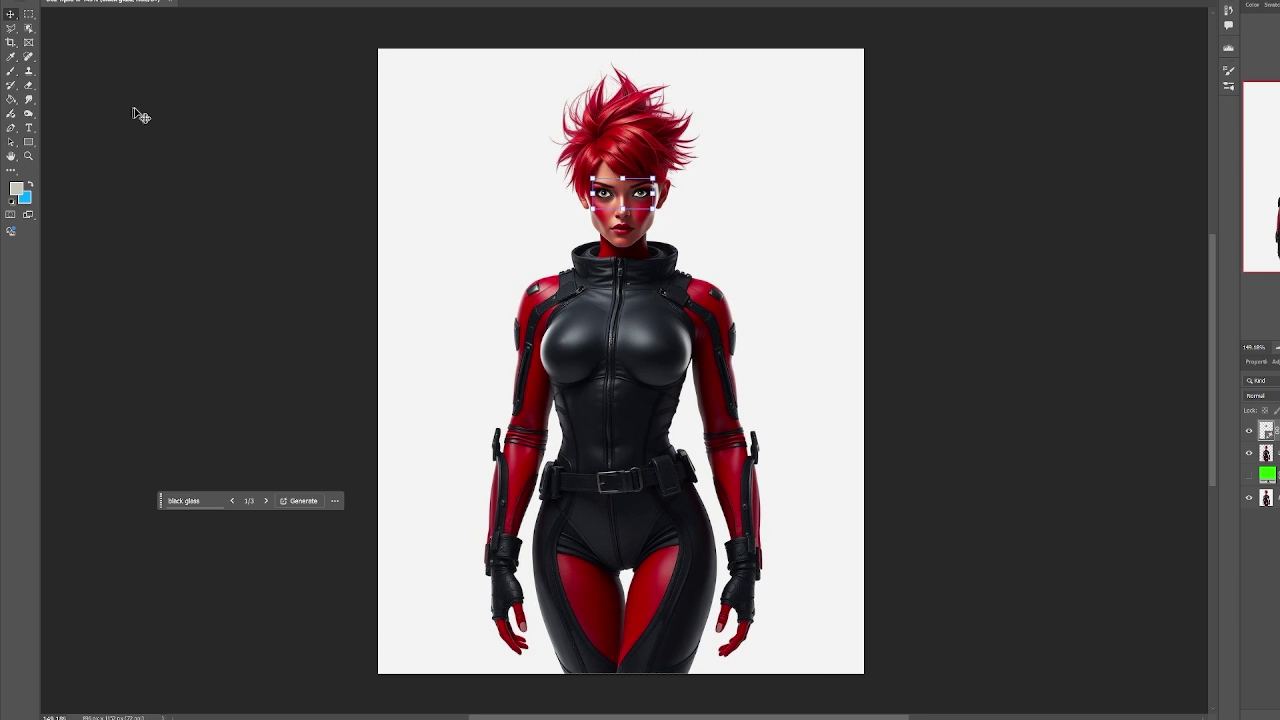
pyautogui.hotkey('ctrl', 'd')
pyautogui.click(1266, 453)
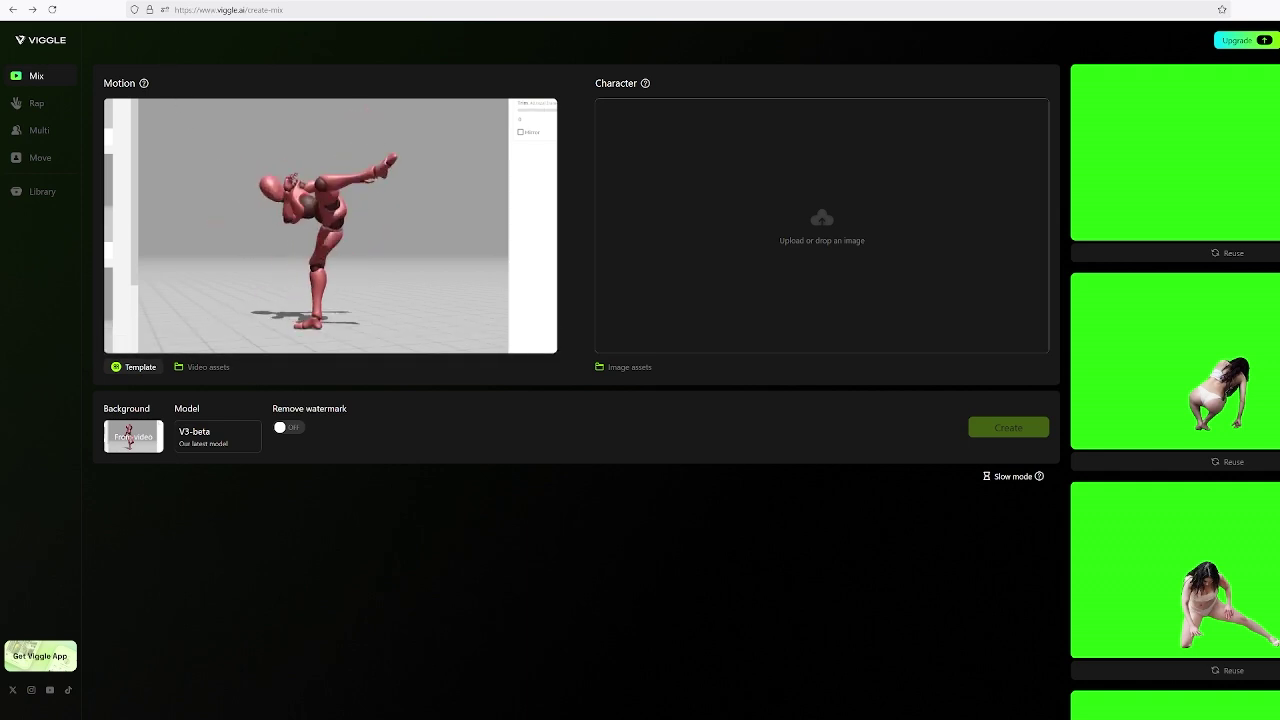
# Browse the Christopher Moonlight Productions channel's popular videos on YouTube, past the Viggle AI tutorial
pyautogui.hotkey('ctrl', 'Tab')
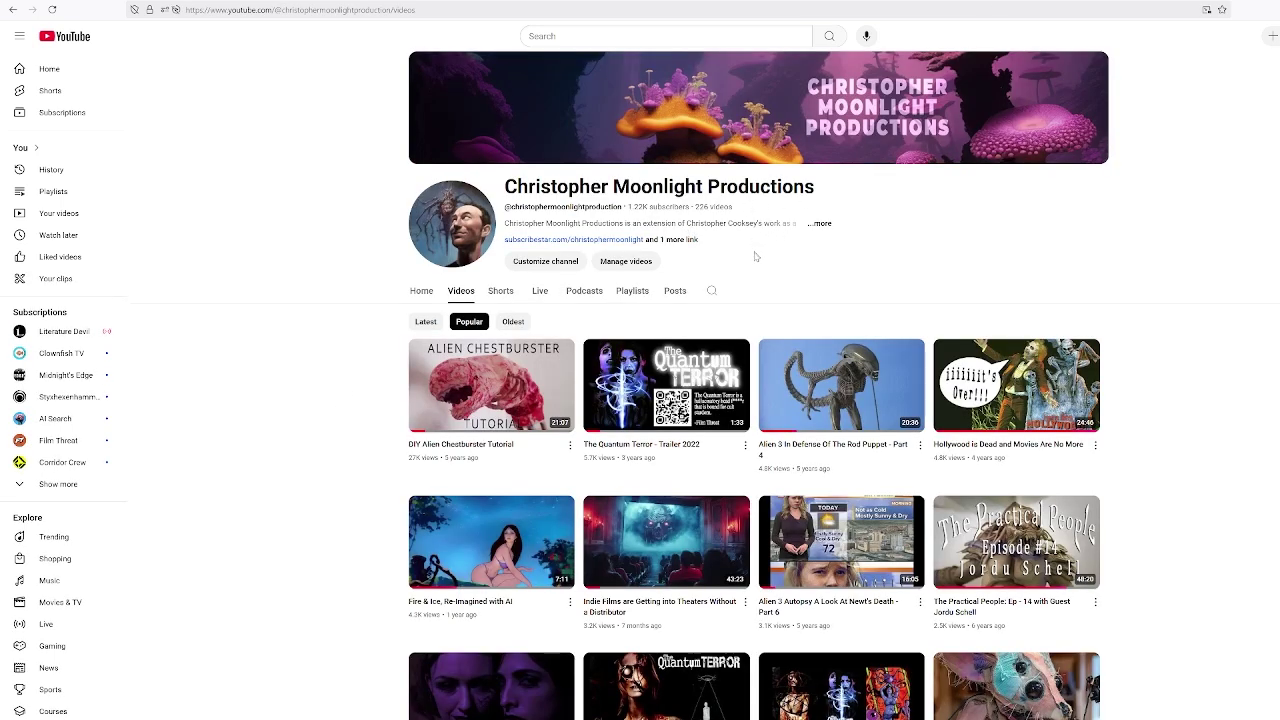
pyautogui.scroll(-3, 750, 292)
pyautogui.scroll(-1, 750, 292)
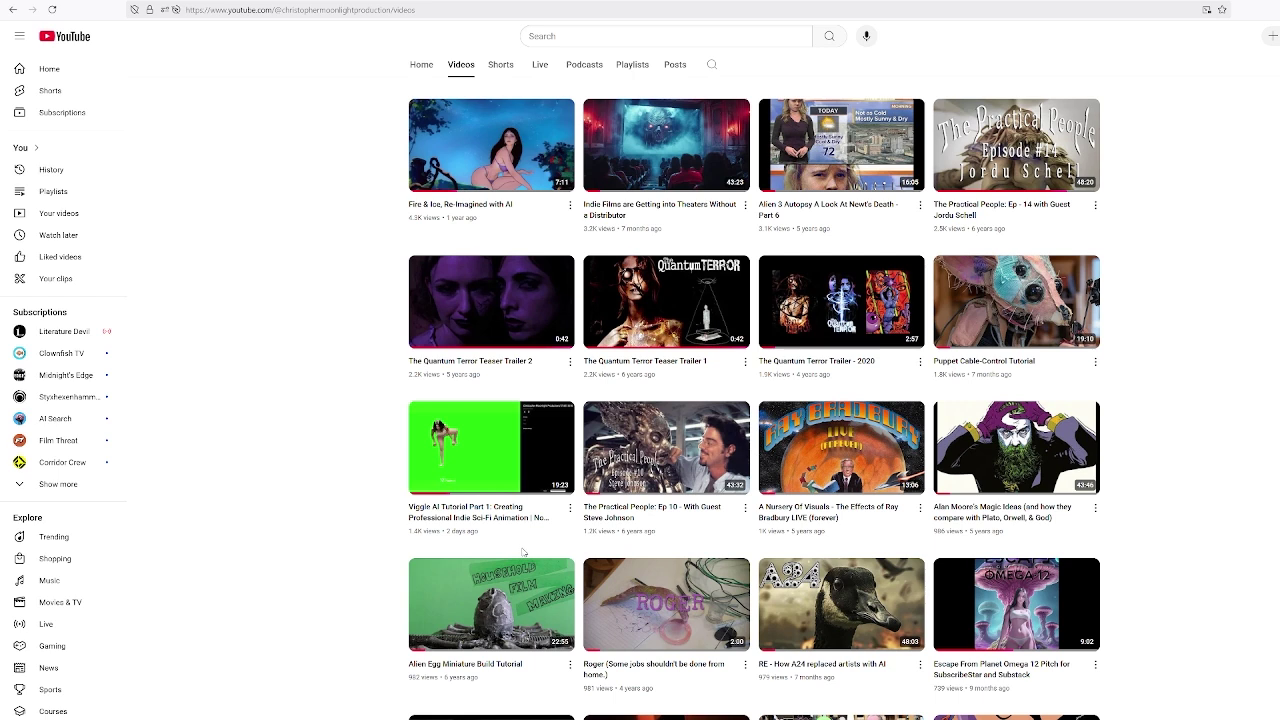
pyautogui.scroll(4, 522, 551)
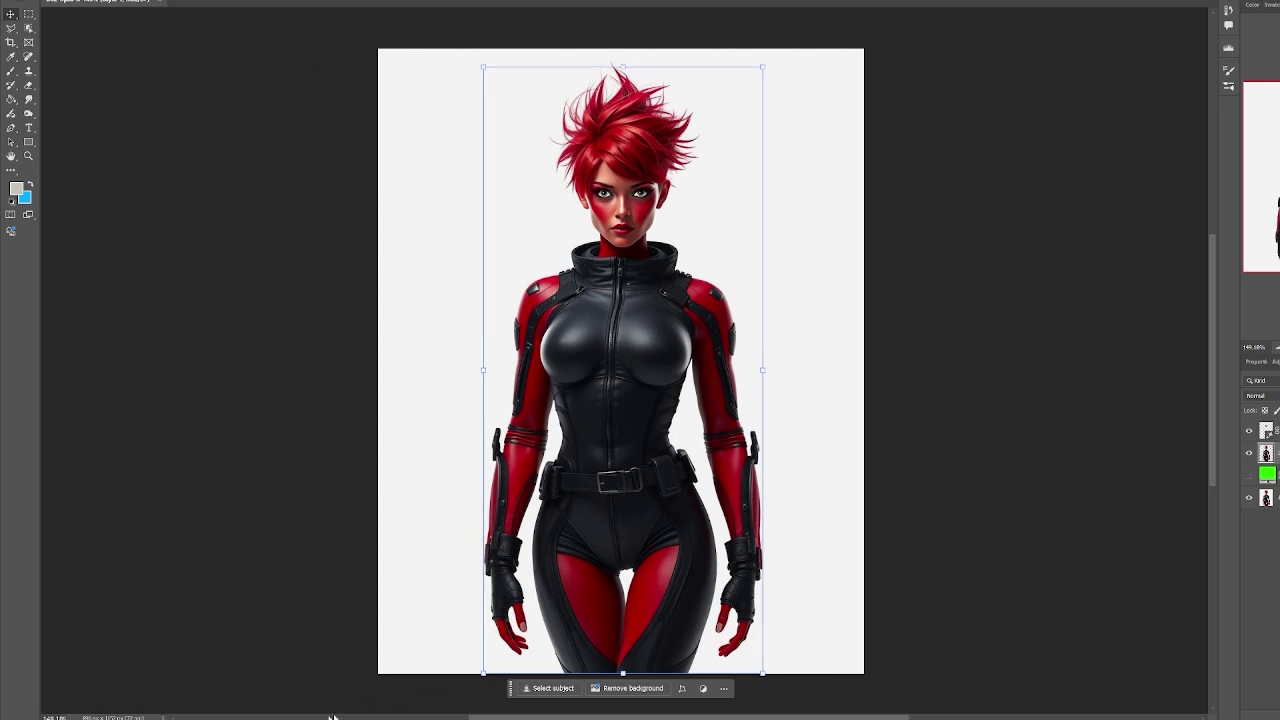
# Look through the creature part images and PSD files in the Bird Elements and Composits folder
pyautogui.moveTo(251, 719)
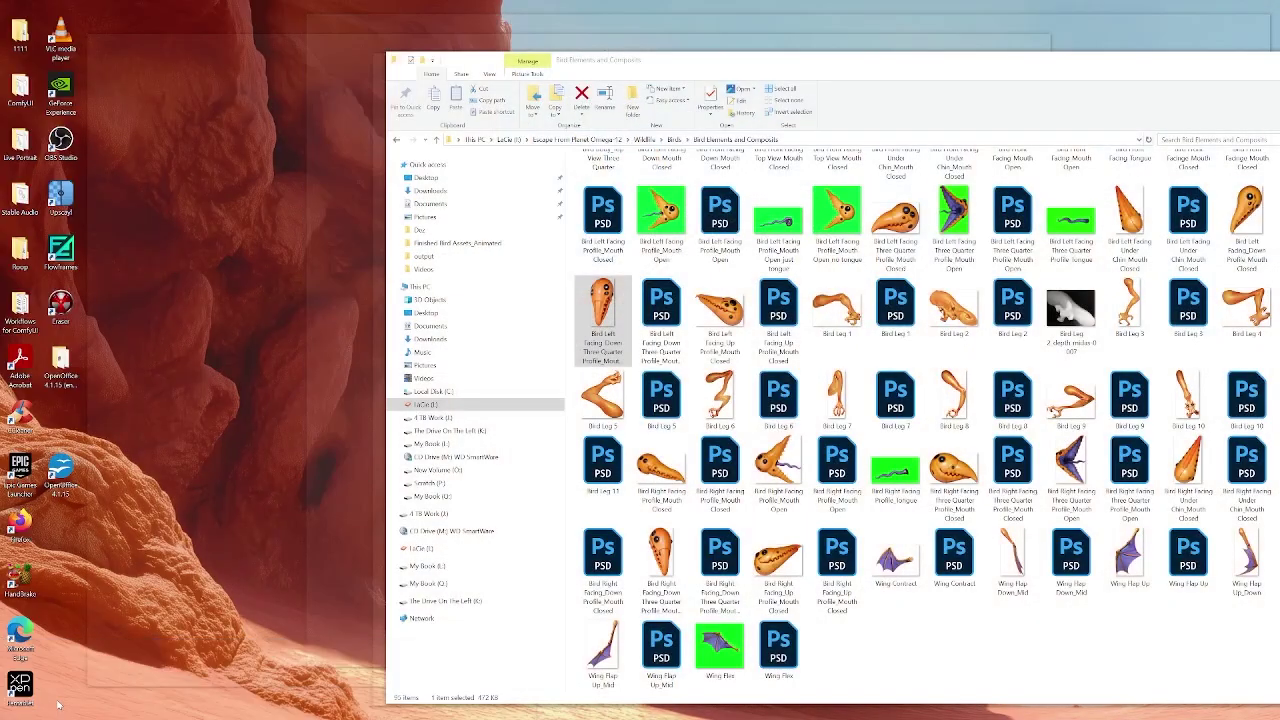
pyautogui.click(60, 700)
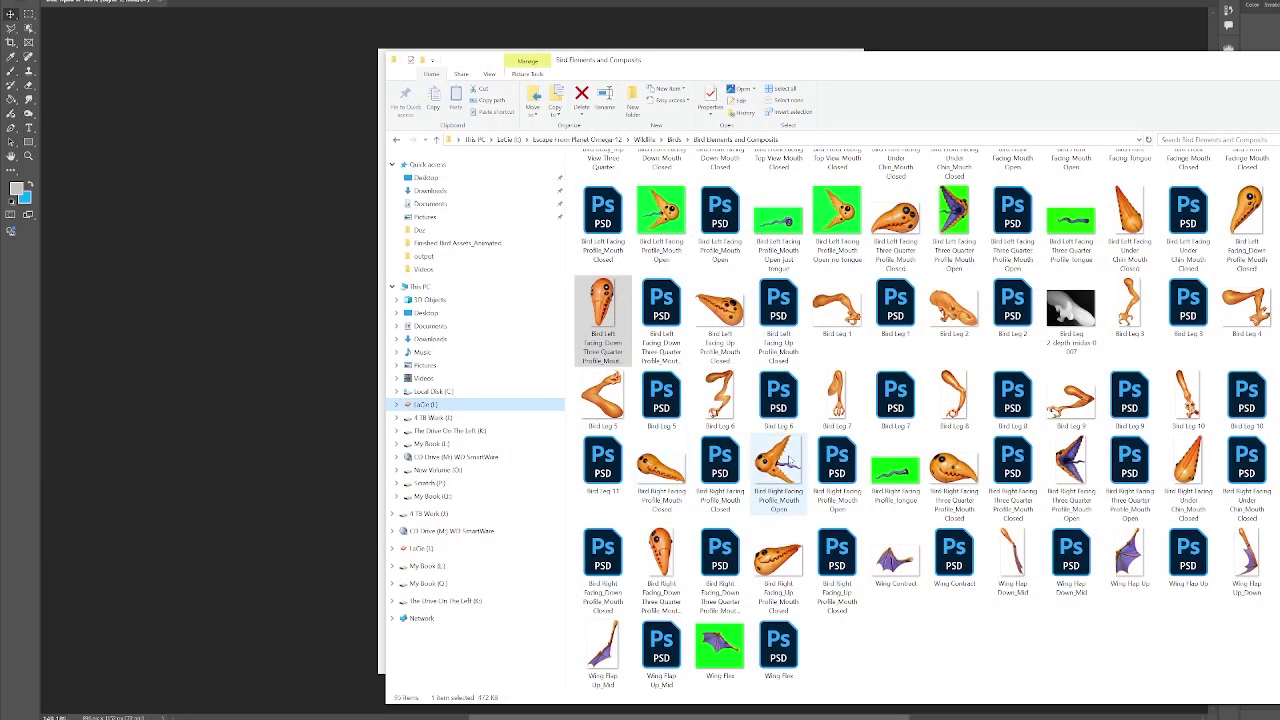
pyautogui.scroll(3, 920, 420)
pyautogui.moveTo(290, 714)
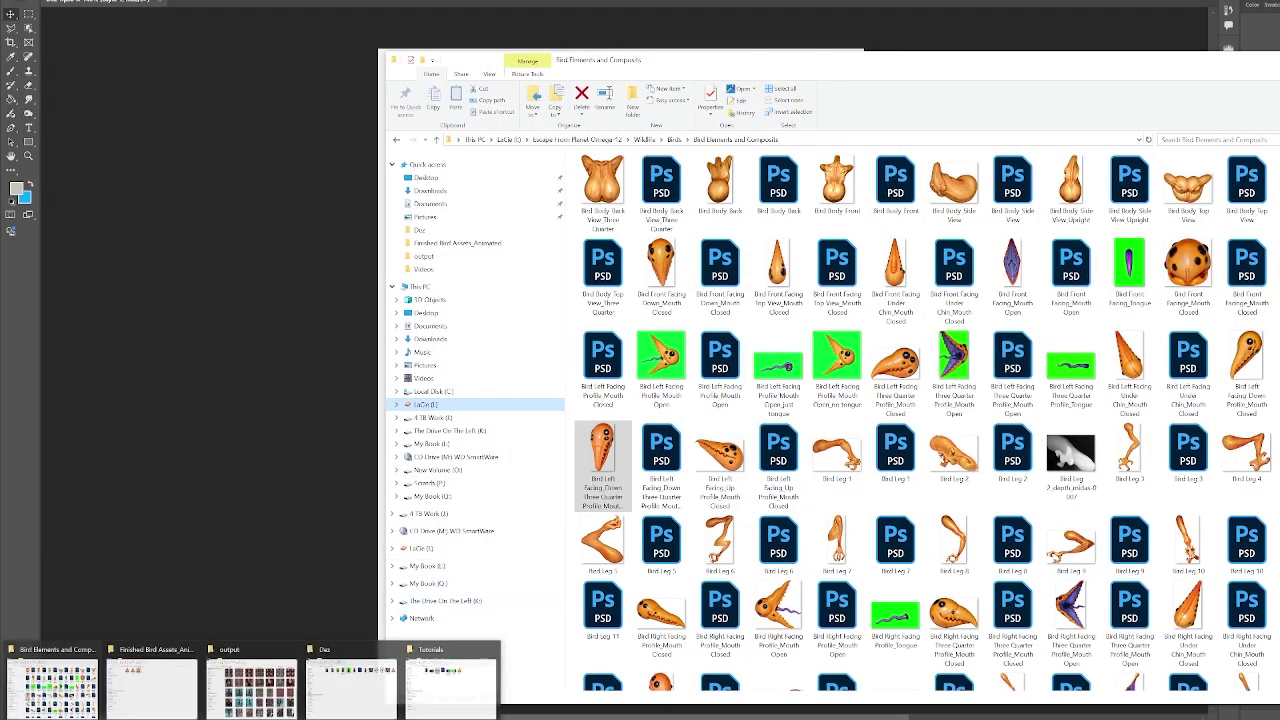
# Play the Full Bird 3 video from the Finished Bird Assets_Animated folder and return to the character image
pyautogui.click(148, 686)
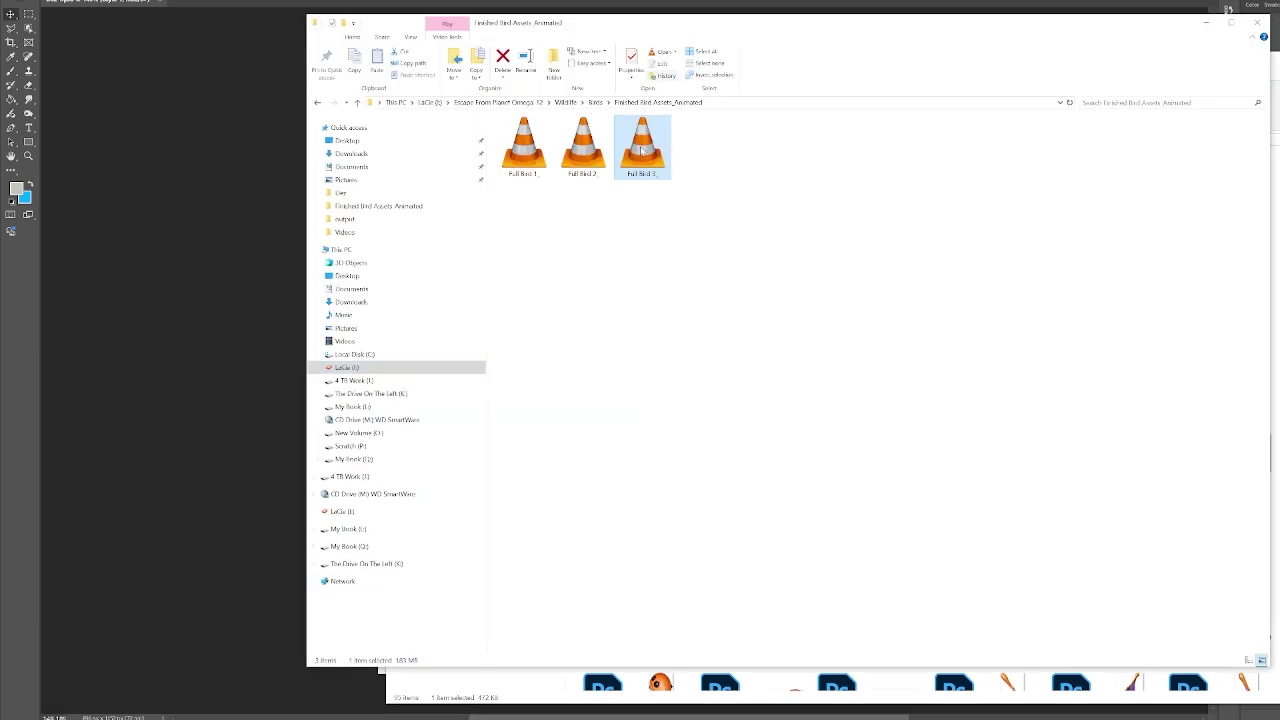
pyautogui.doubleClick(640, 148)
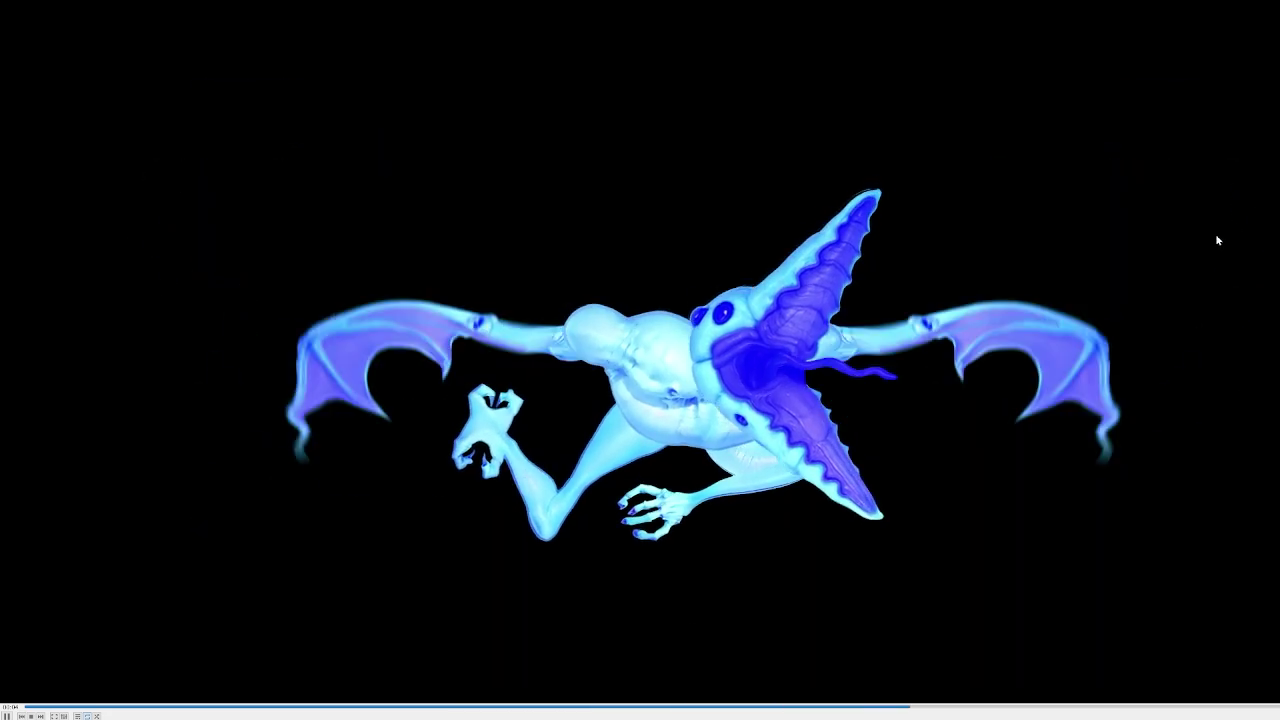
pyautogui.hotkey('ctrl', 'q')
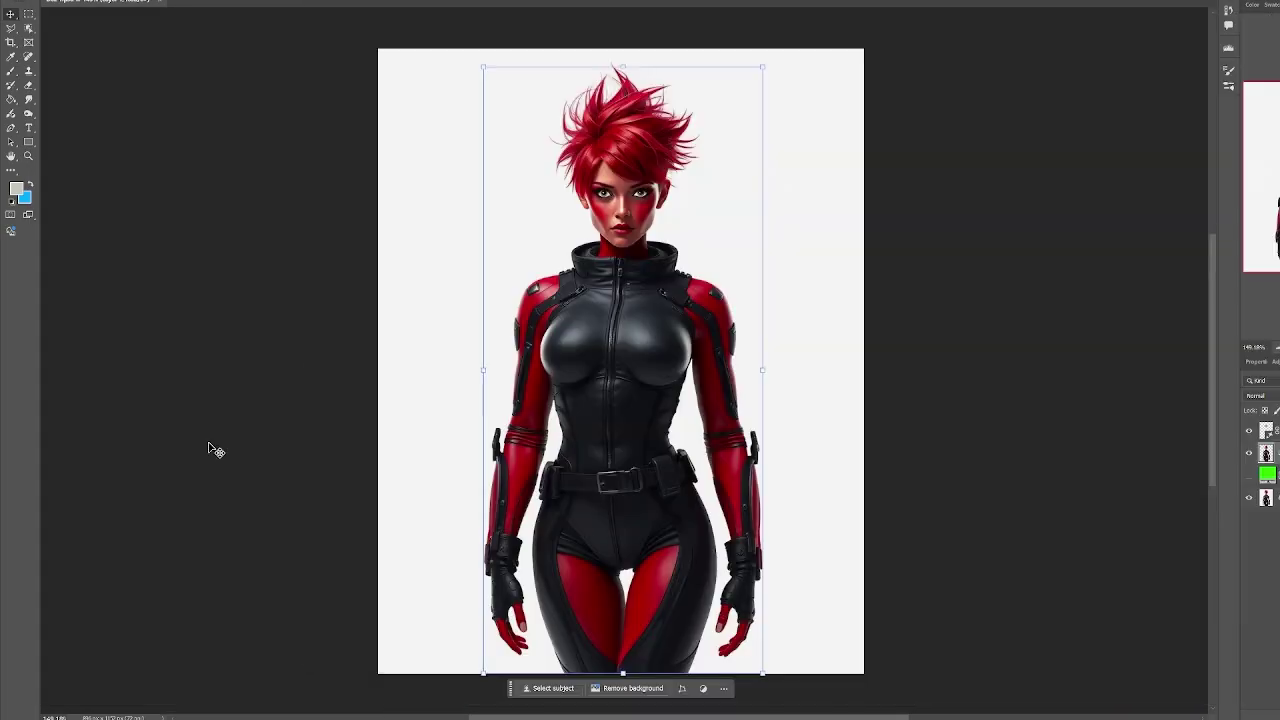
pyautogui.click(214, 449)
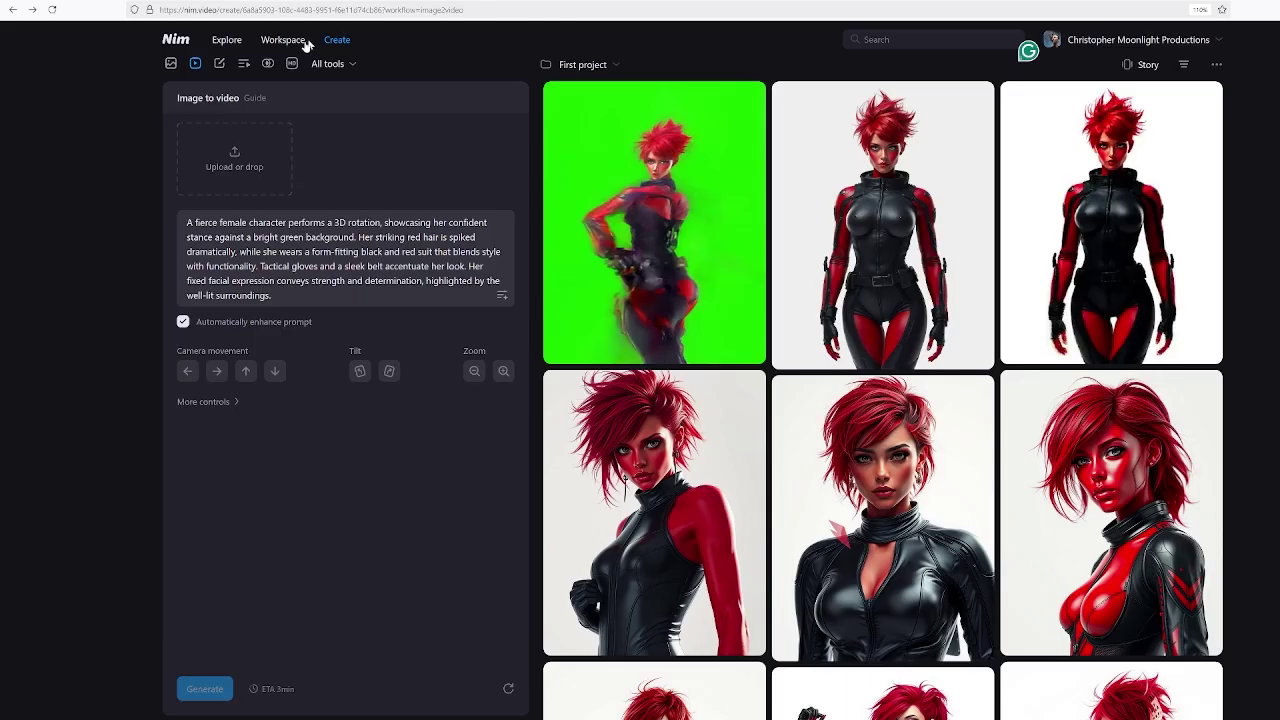
# Open the Describe tool in Nim and review the starship captain prompts in the Claude chat
pyautogui.click(219, 65)
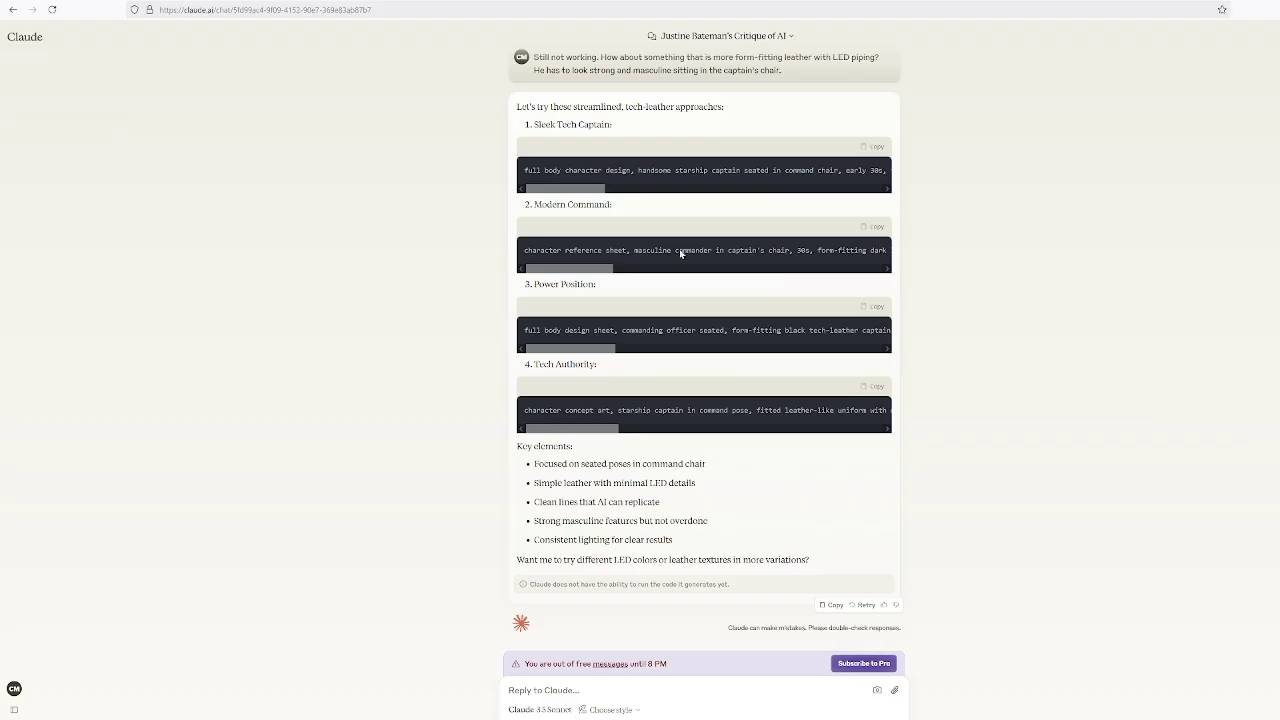
pyautogui.scroll(2, 680, 253)
pyautogui.scroll(-2, 660, 260)
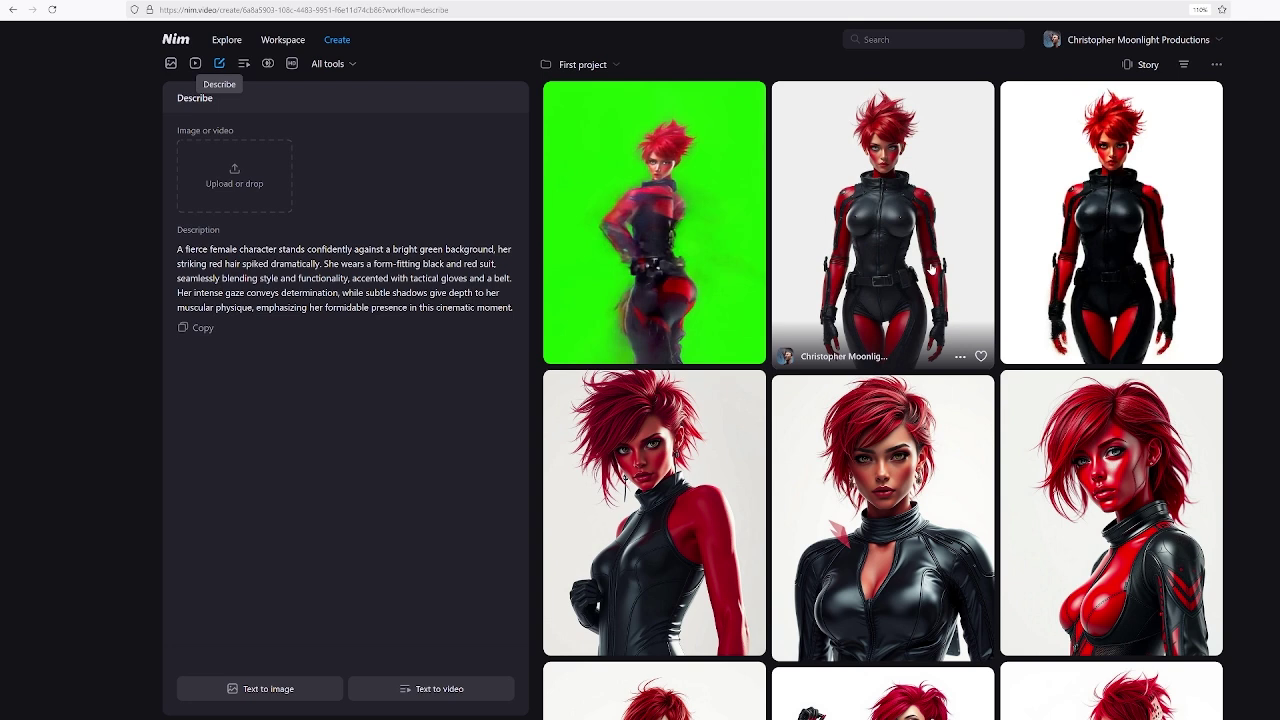
# Examine the red-haired character designs generated in Nim's First project gallery
pyautogui.scroll(-6, 930, 268)
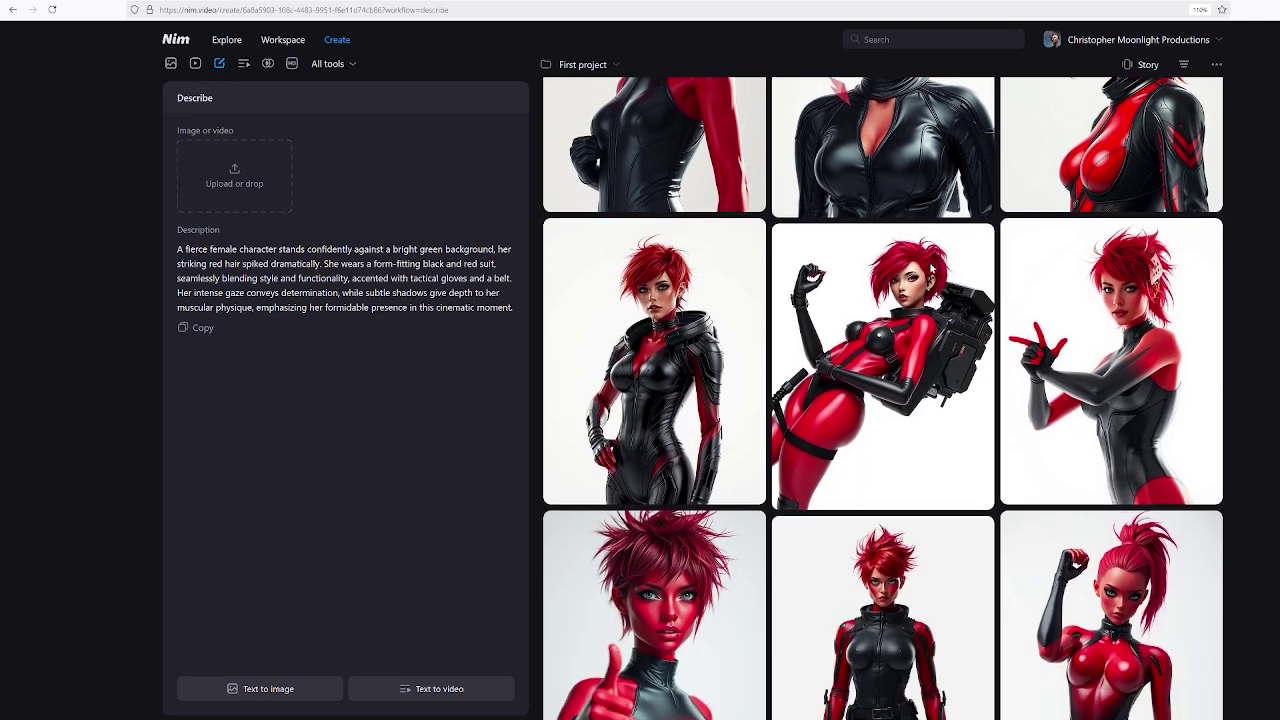
pyautogui.scroll(-1, 930, 268)
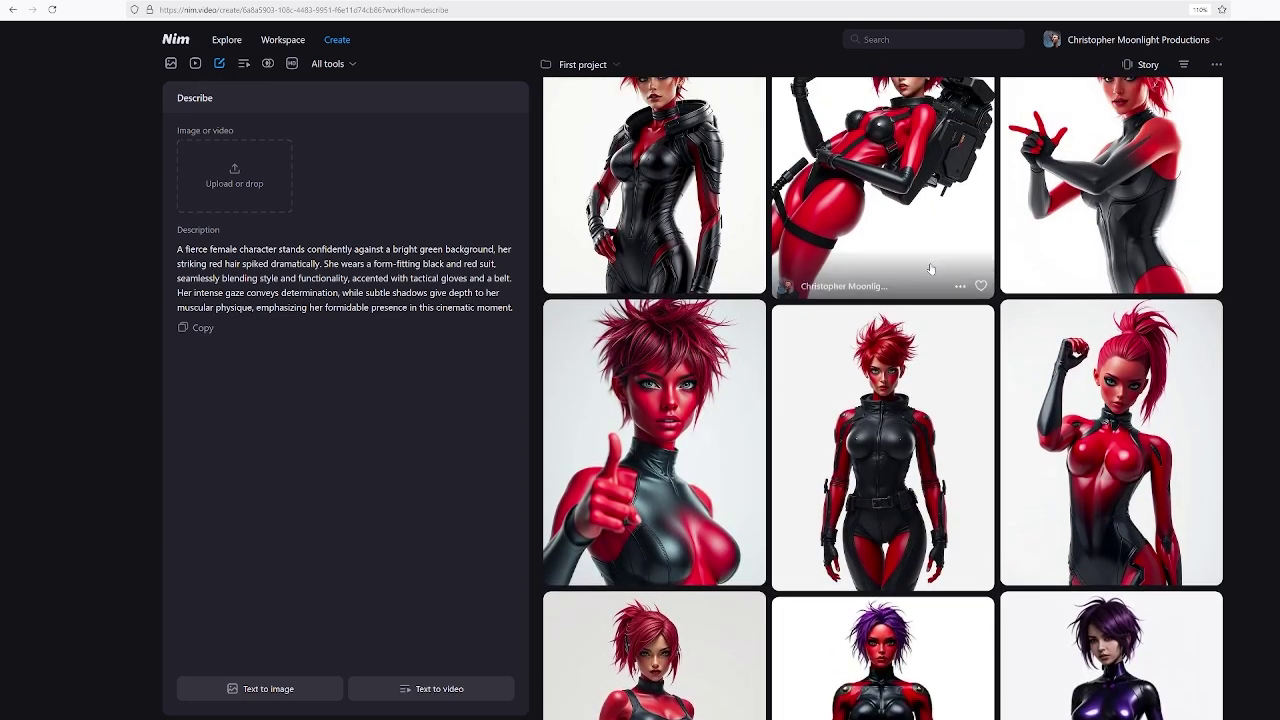
pyautogui.scroll(2, 916, 386)
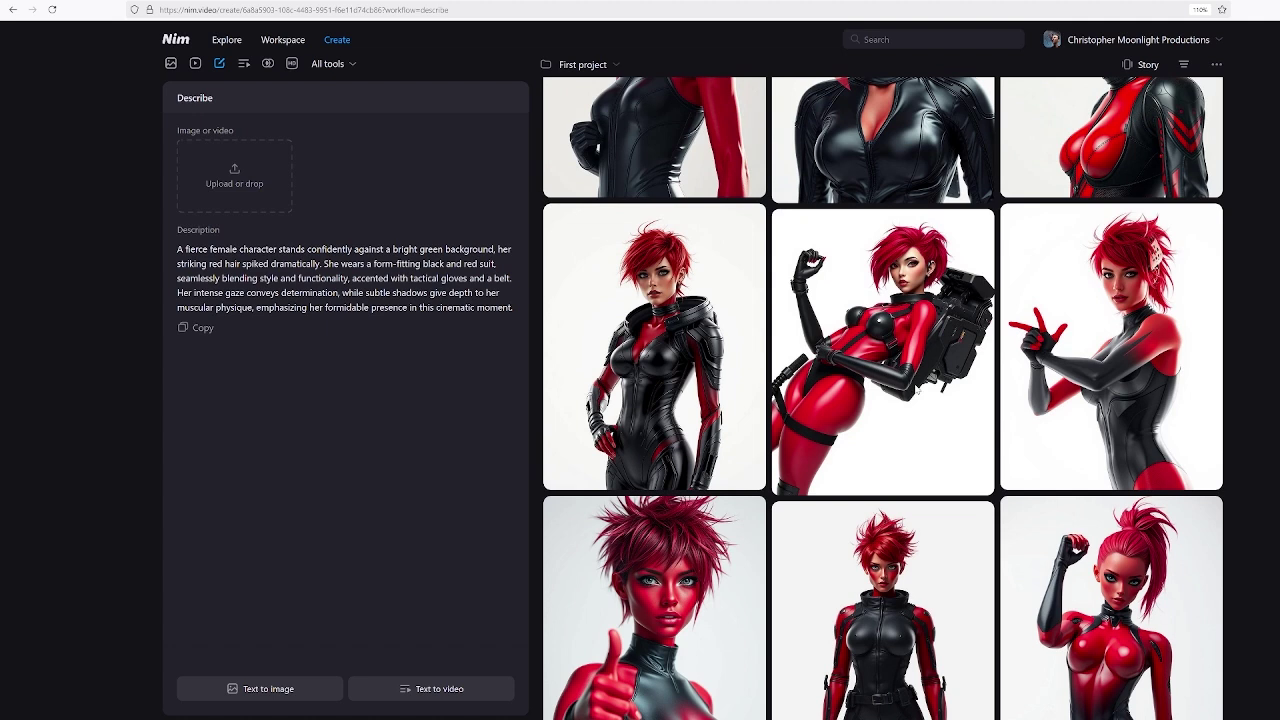
pyautogui.scroll(1, 916, 386)
pyautogui.scroll(6, 661, 412)
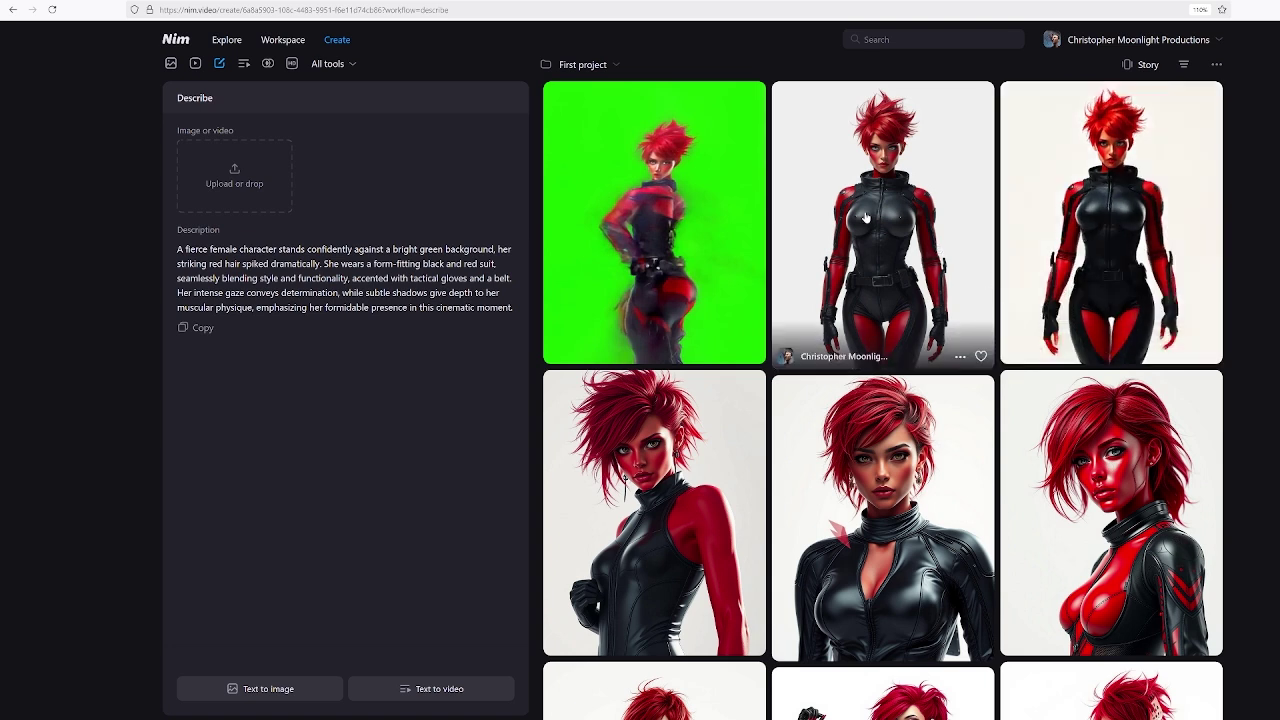
pyautogui.scroll(-1, 940, 247)
pyautogui.scroll(-6, 870, 425)
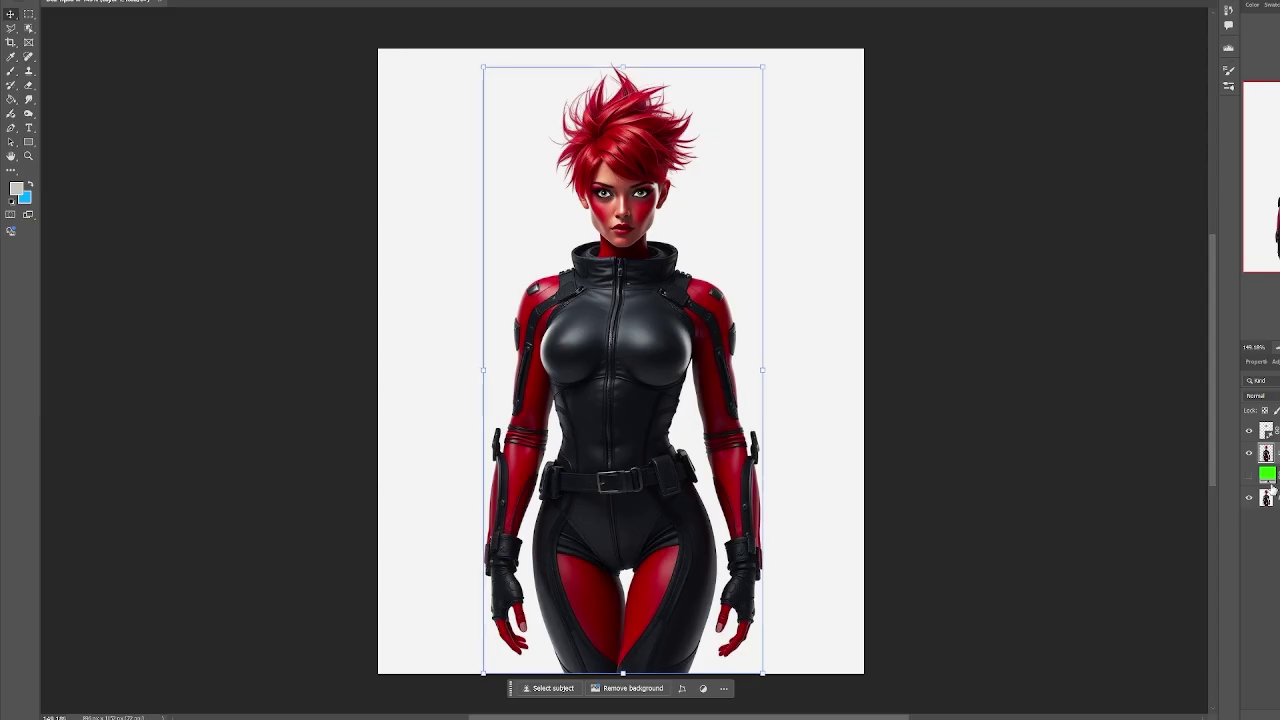
# Show the green background layer in Photoshop, compare the character's eyes with the top layer off and on, and deselect all layers
pyautogui.click(1248, 477)
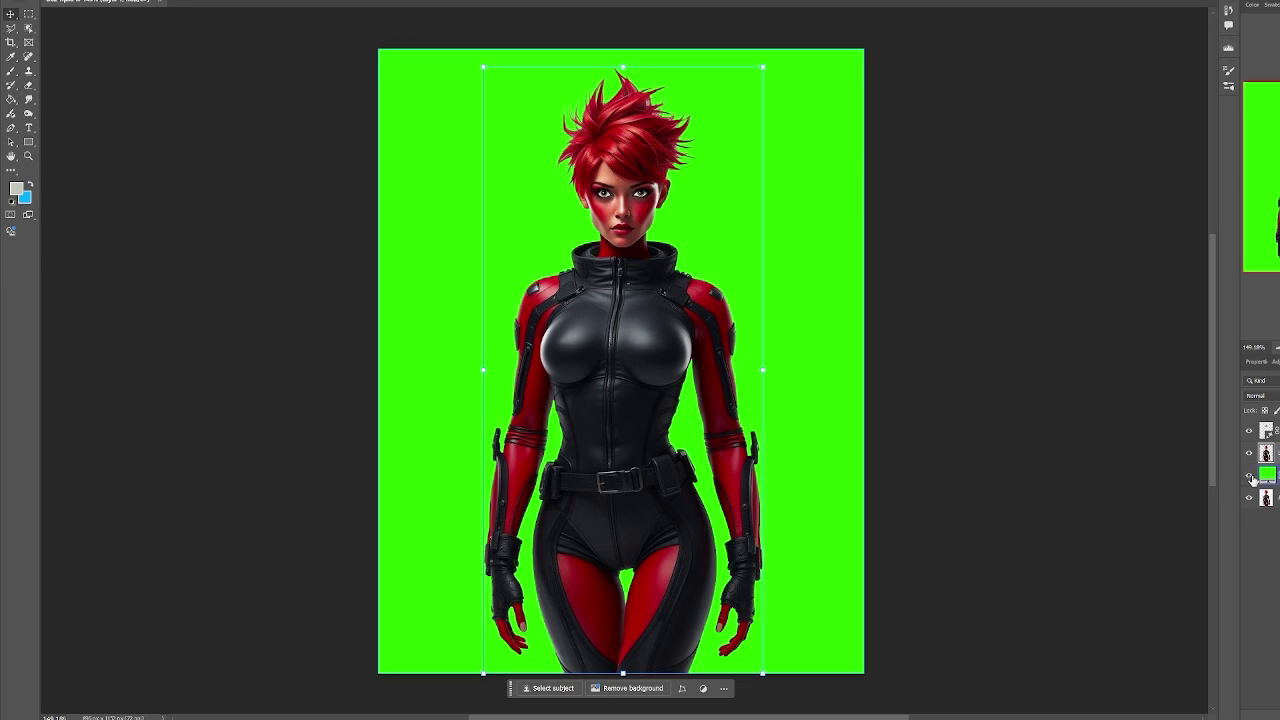
pyautogui.click(1248, 431)
pyautogui.click(1248, 431)
pyautogui.click(1248, 431)
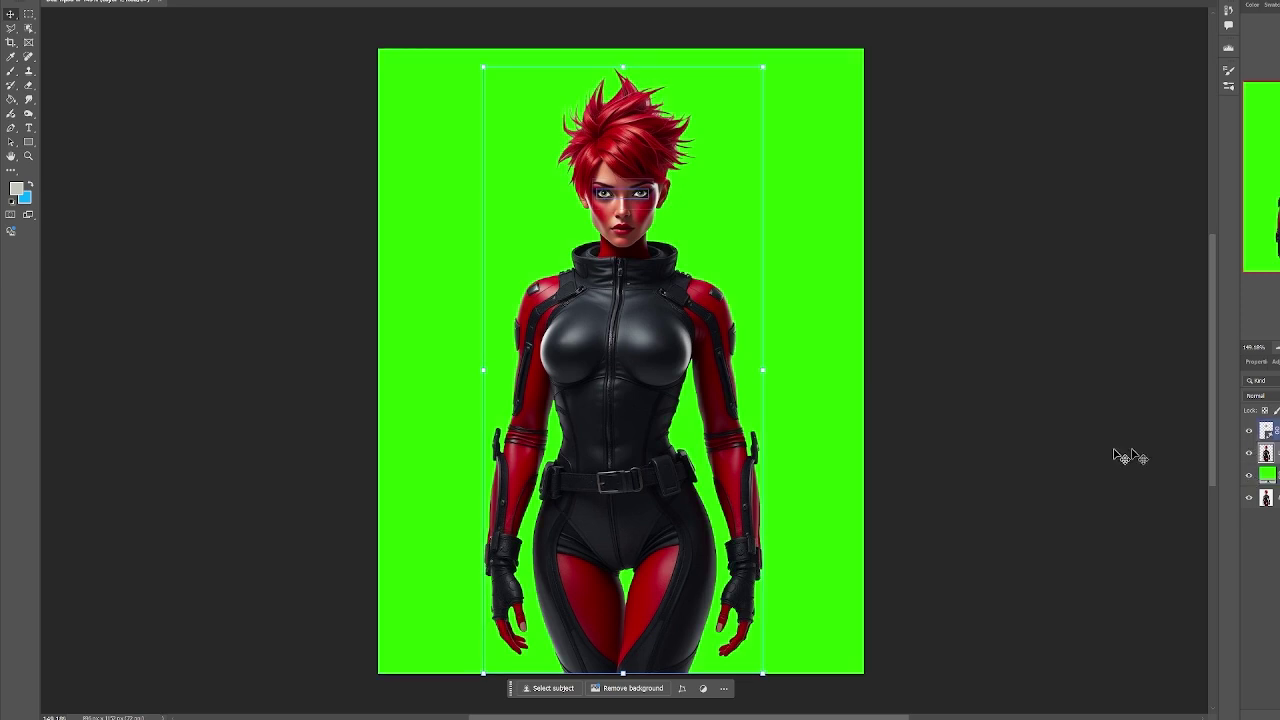
pyautogui.click(1089, 447)
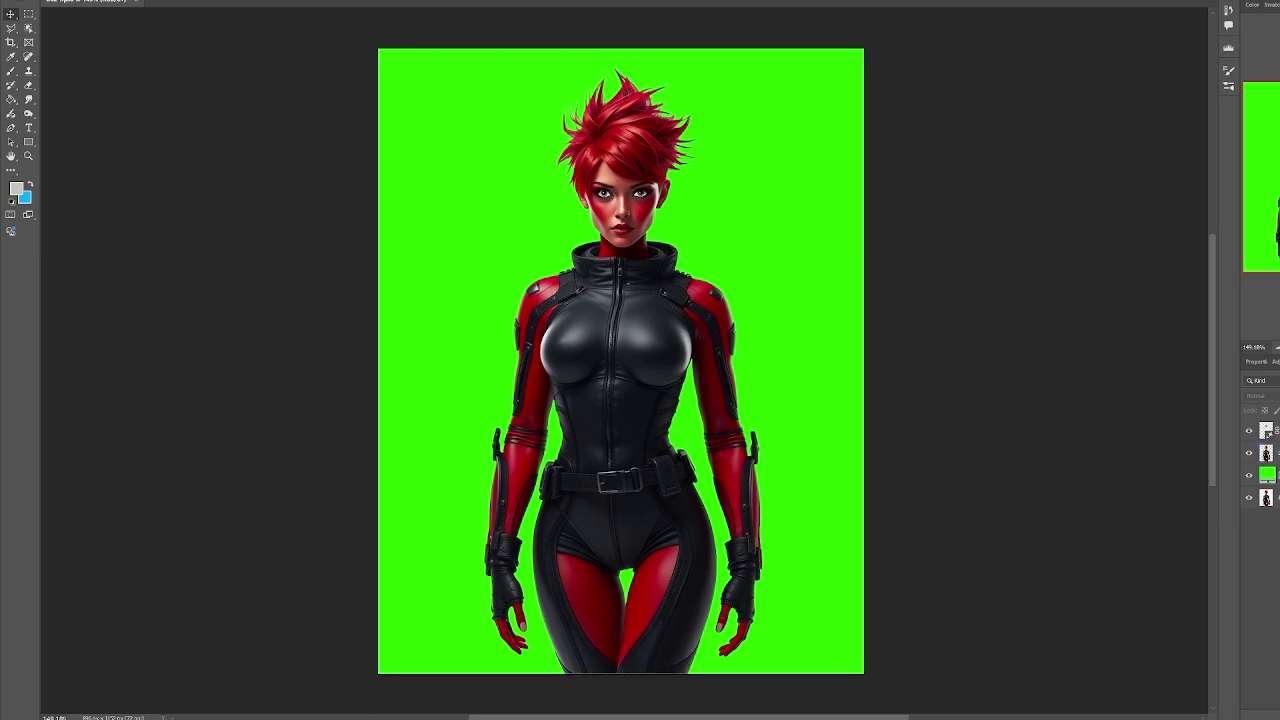
# View the two newest character videos in Hailuo AI and the character's 3D rotation video in Haiper
pyautogui.click(306, 695)
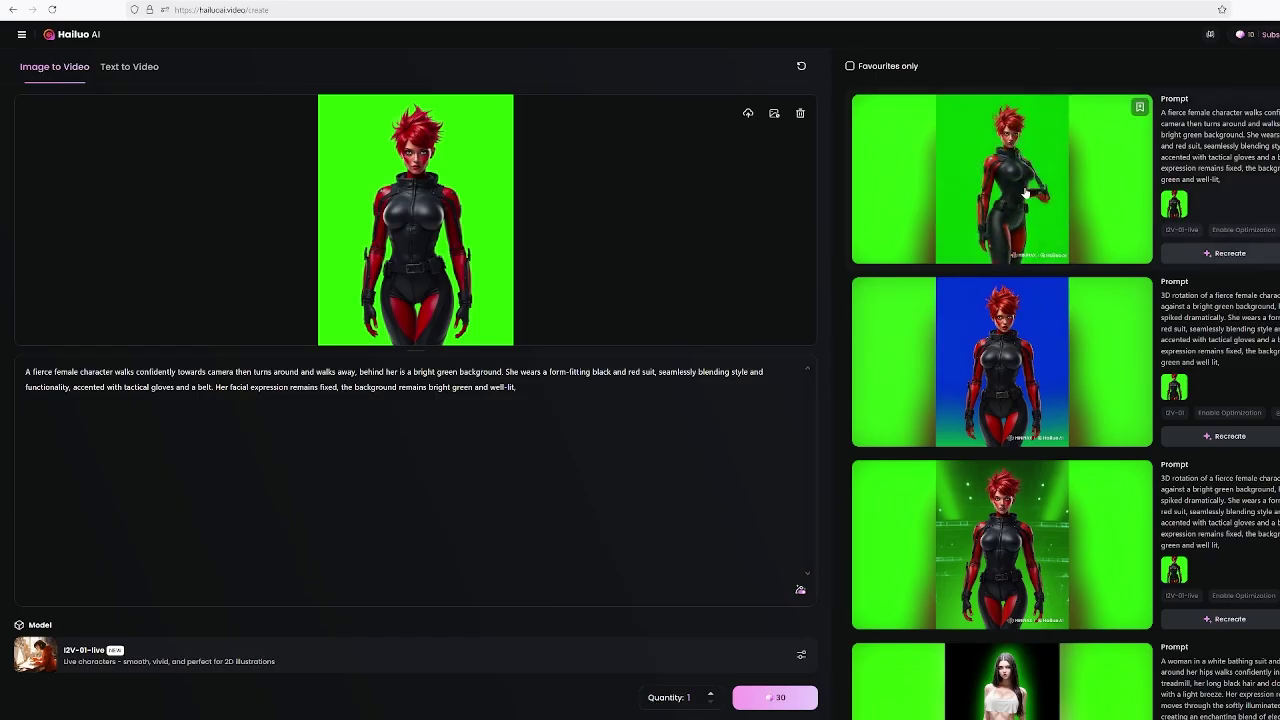
pyautogui.click(1030, 178)
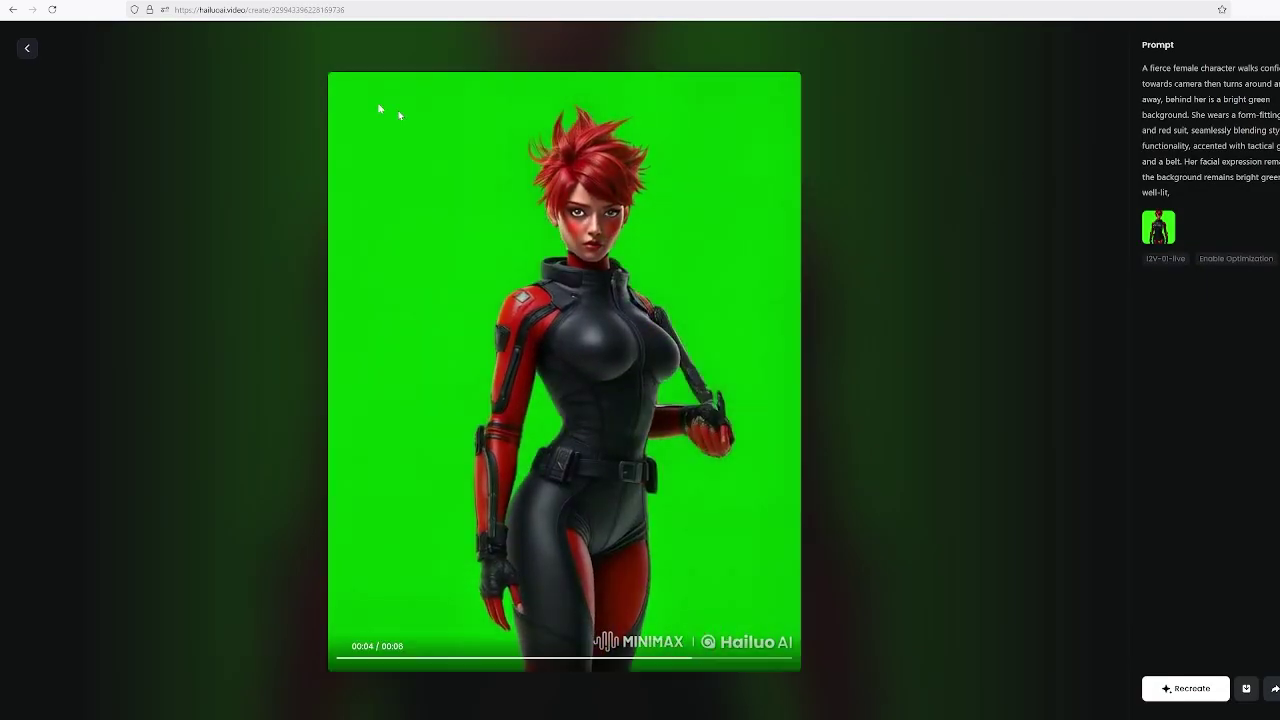
pyautogui.click(27, 48)
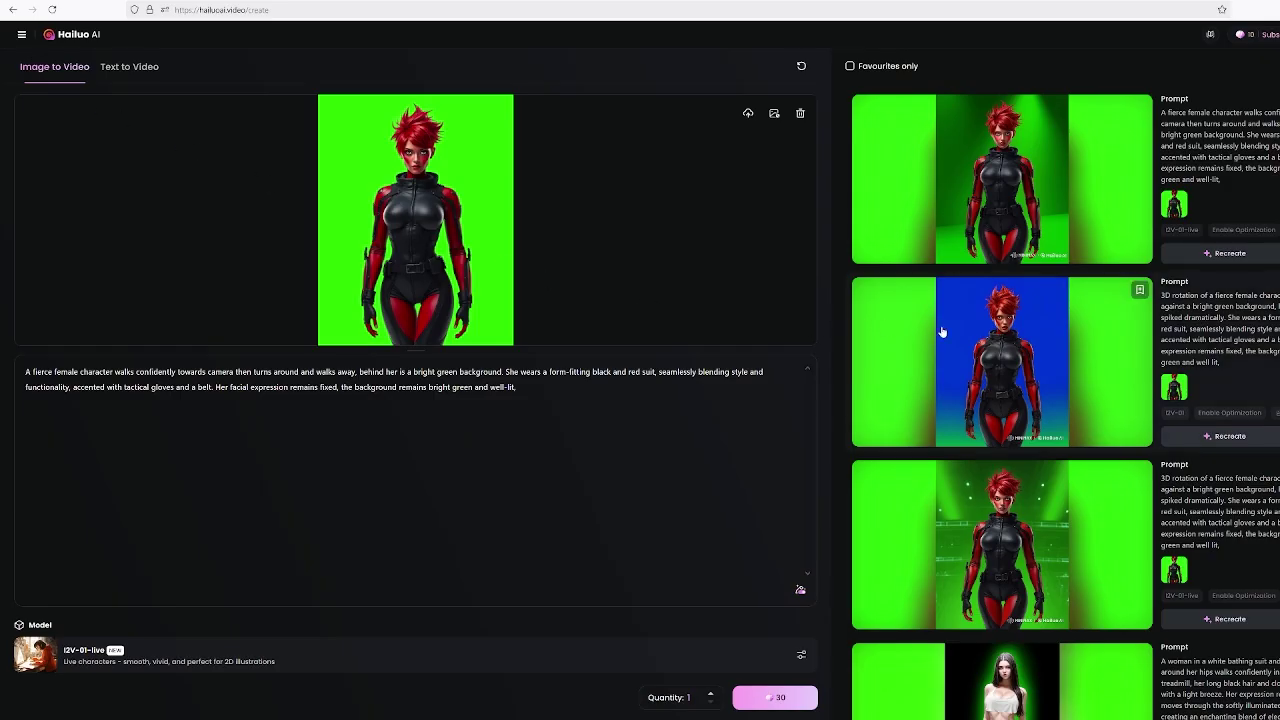
pyautogui.click(1083, 381)
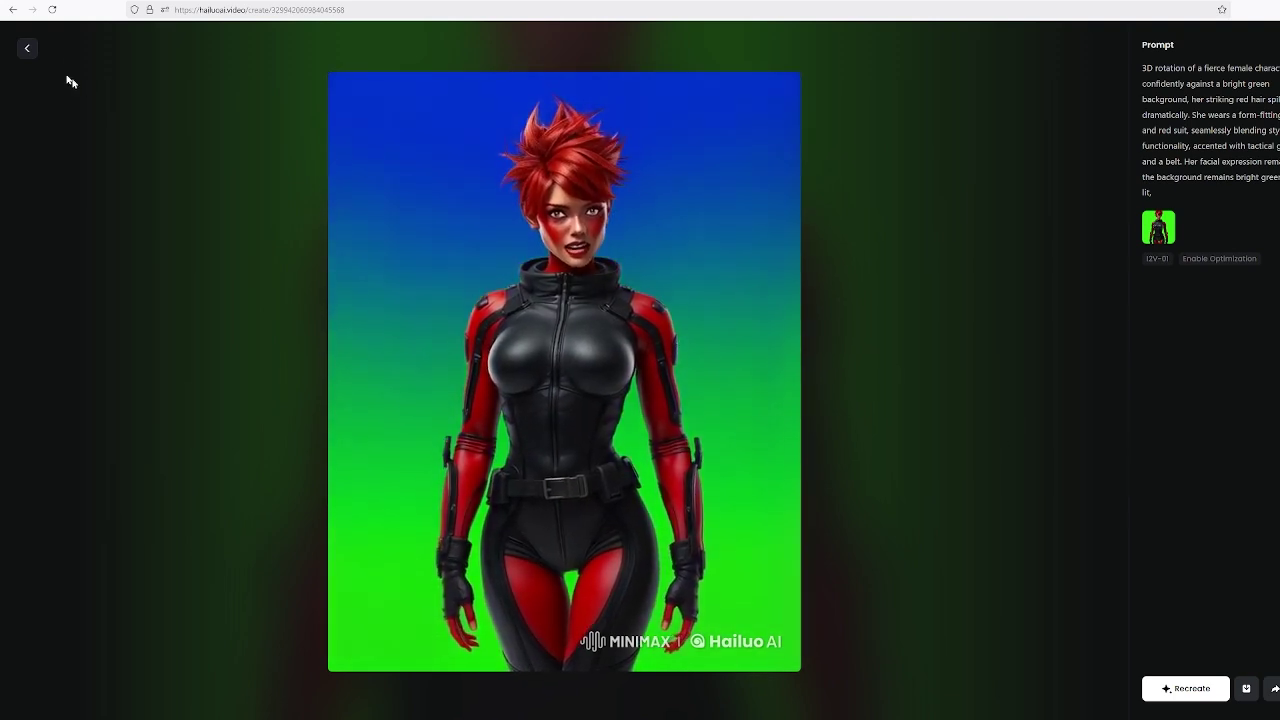
pyautogui.click(28, 48)
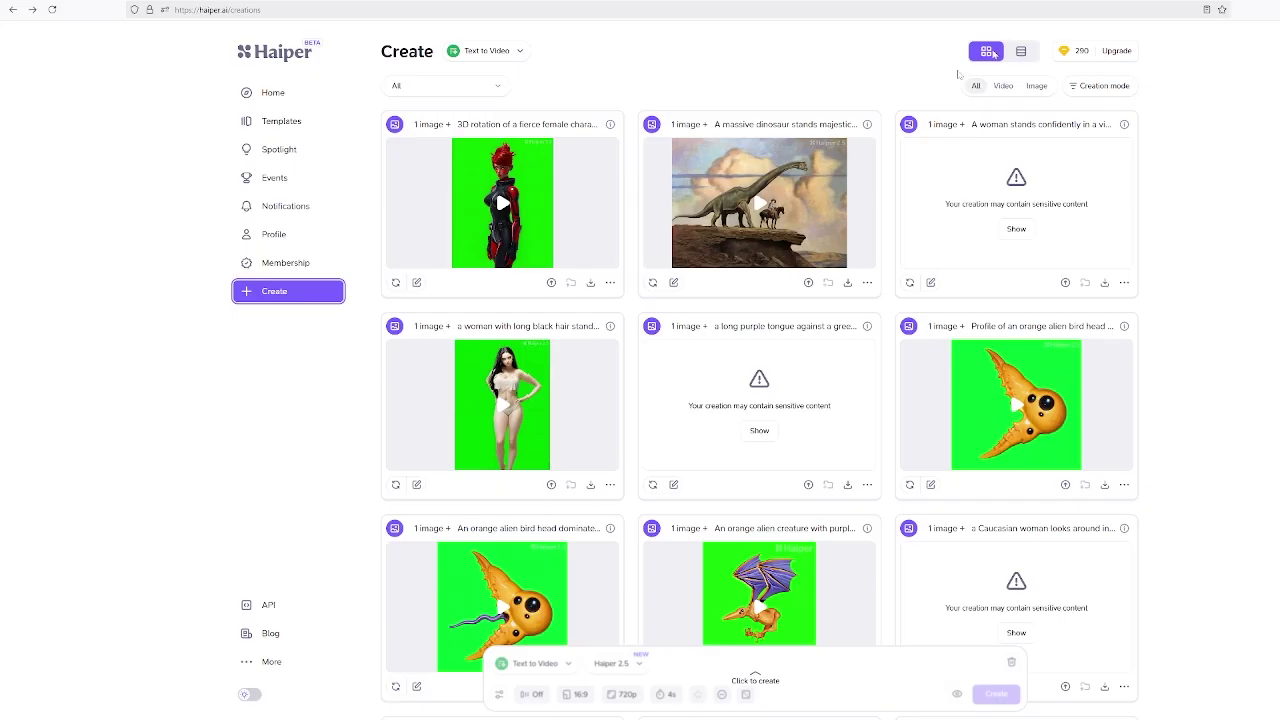
pyautogui.moveTo(597, 205)
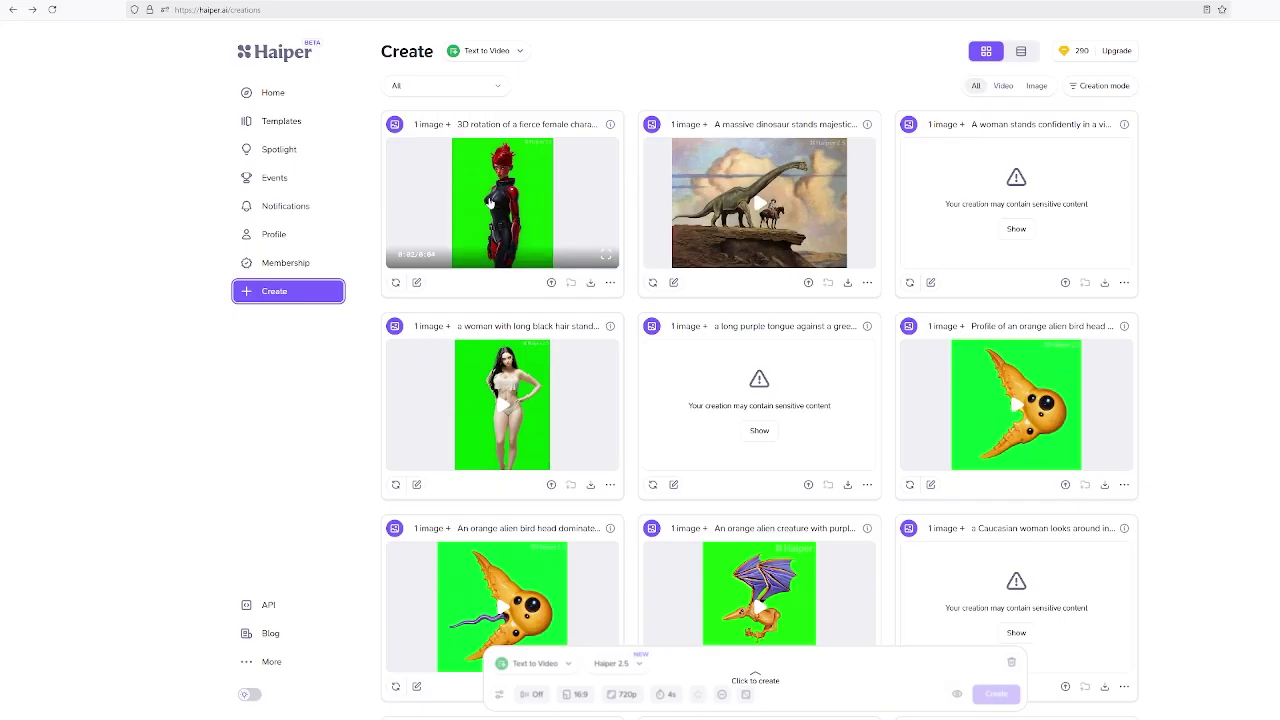
pyautogui.click(606, 258)
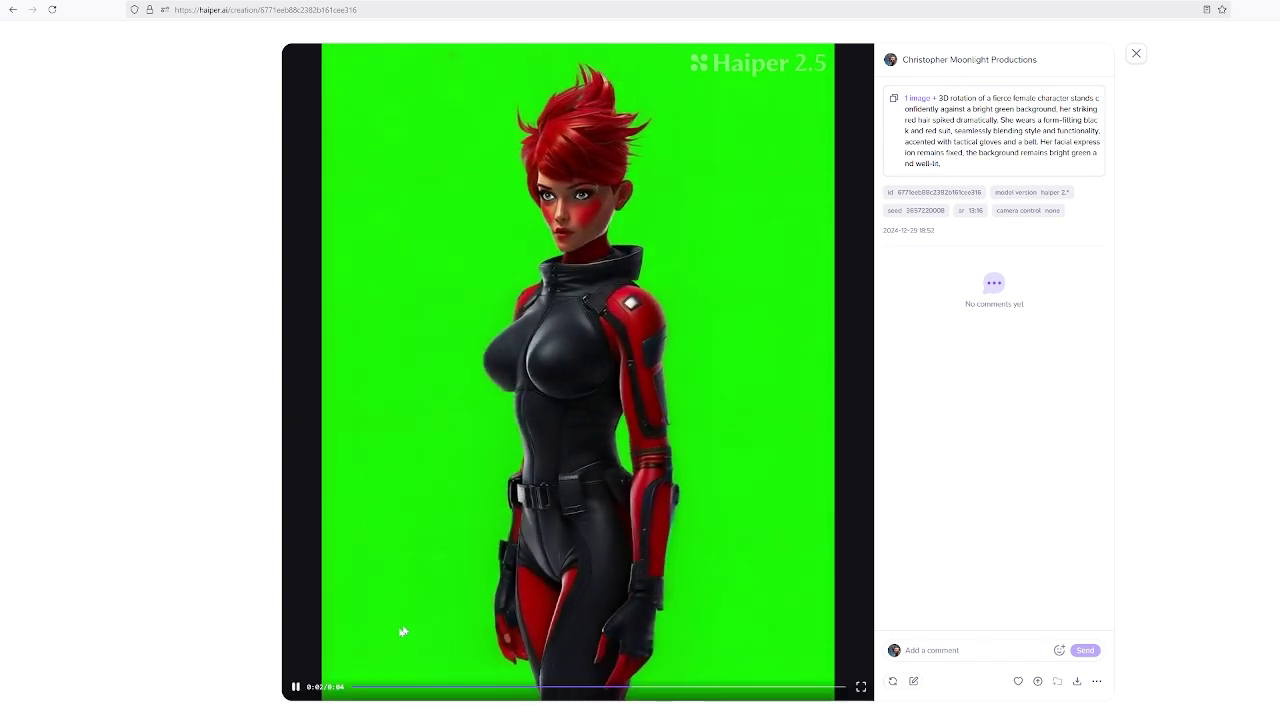
# Play Professional_Mode_A_fierce_female_character_walks_.mp4 from the Videos subfolder of the Dez folder
pyautogui.moveTo(250, 716)
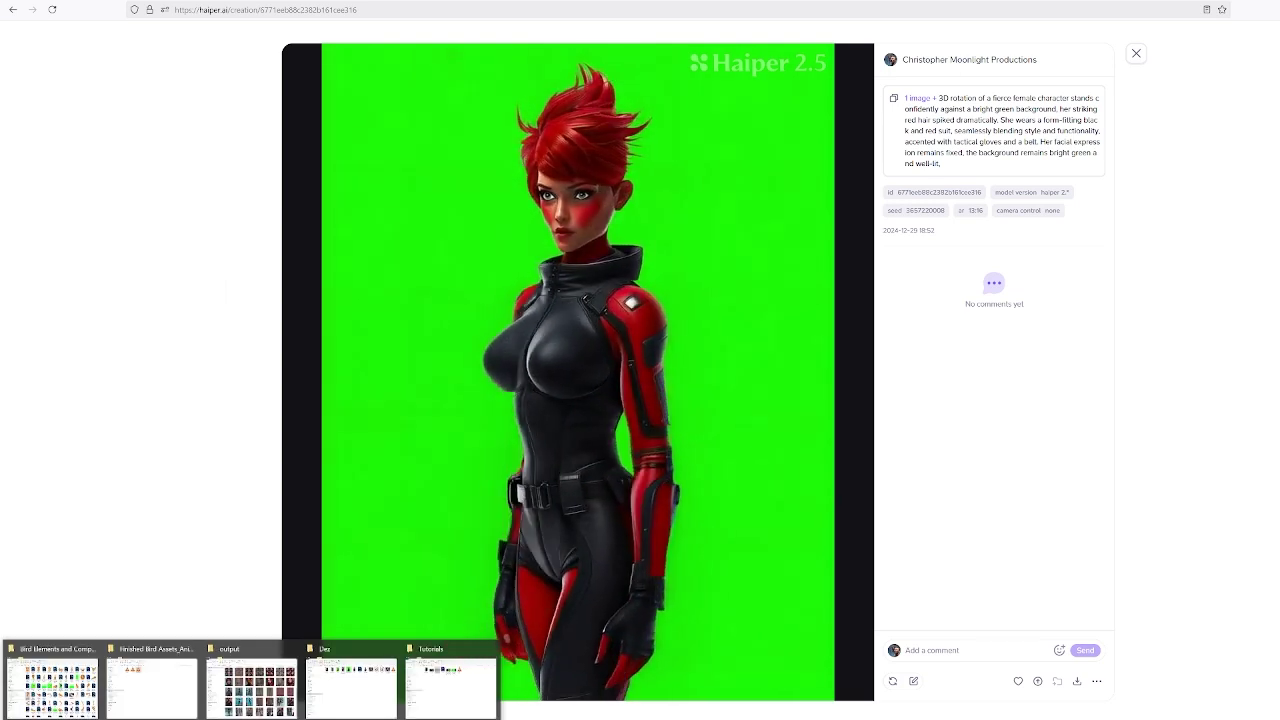
pyautogui.click(350, 685)
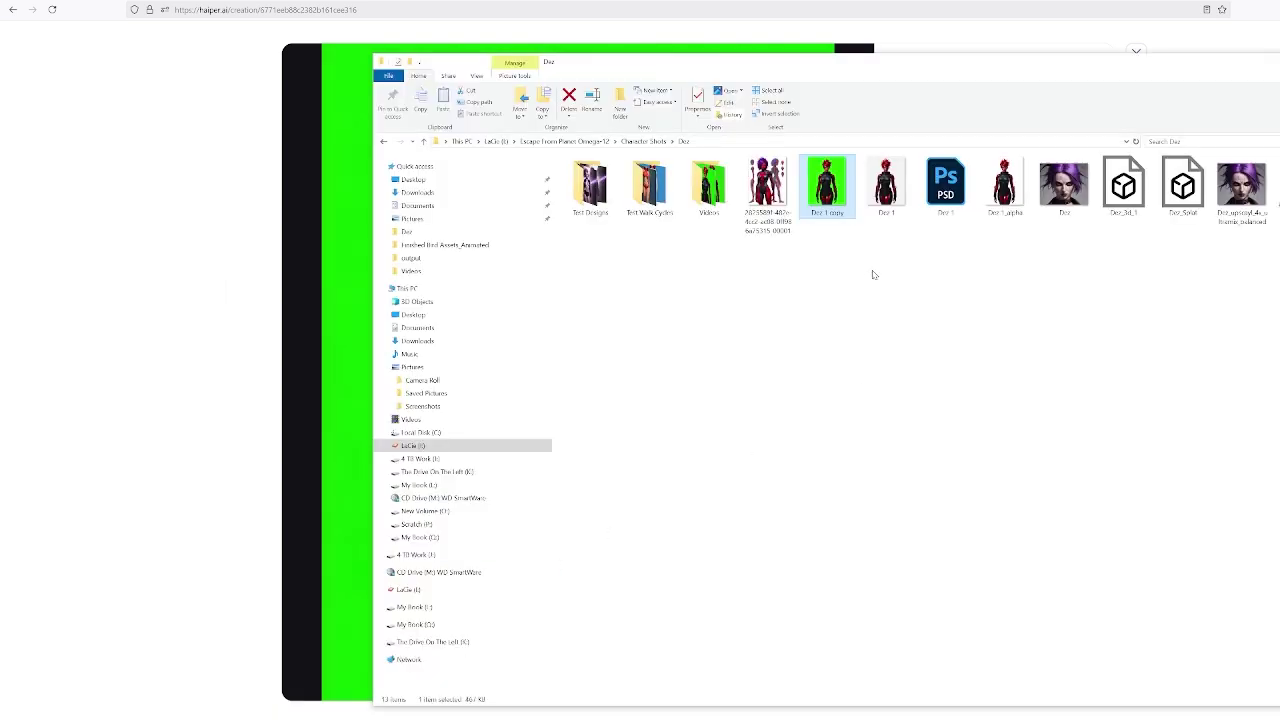
pyautogui.doubleClick(709, 186)
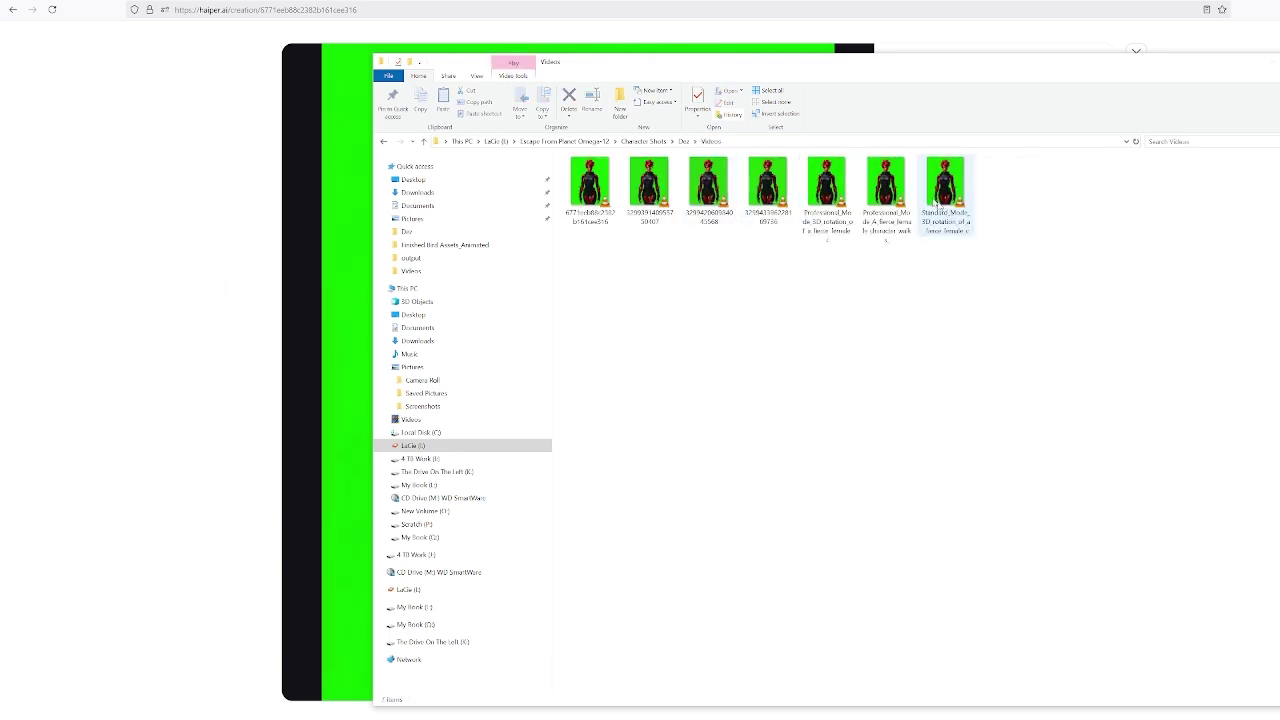
pyautogui.doubleClick(886, 185)
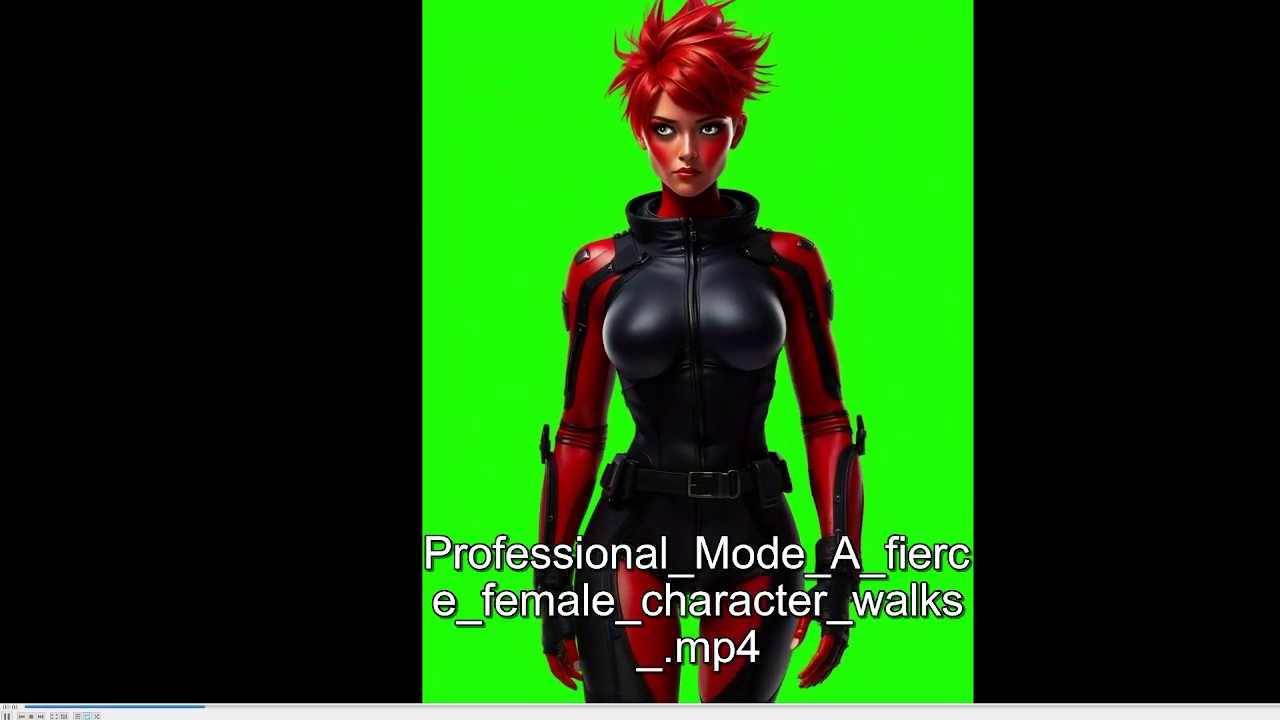
pyautogui.hotkey('alt', 'F4')
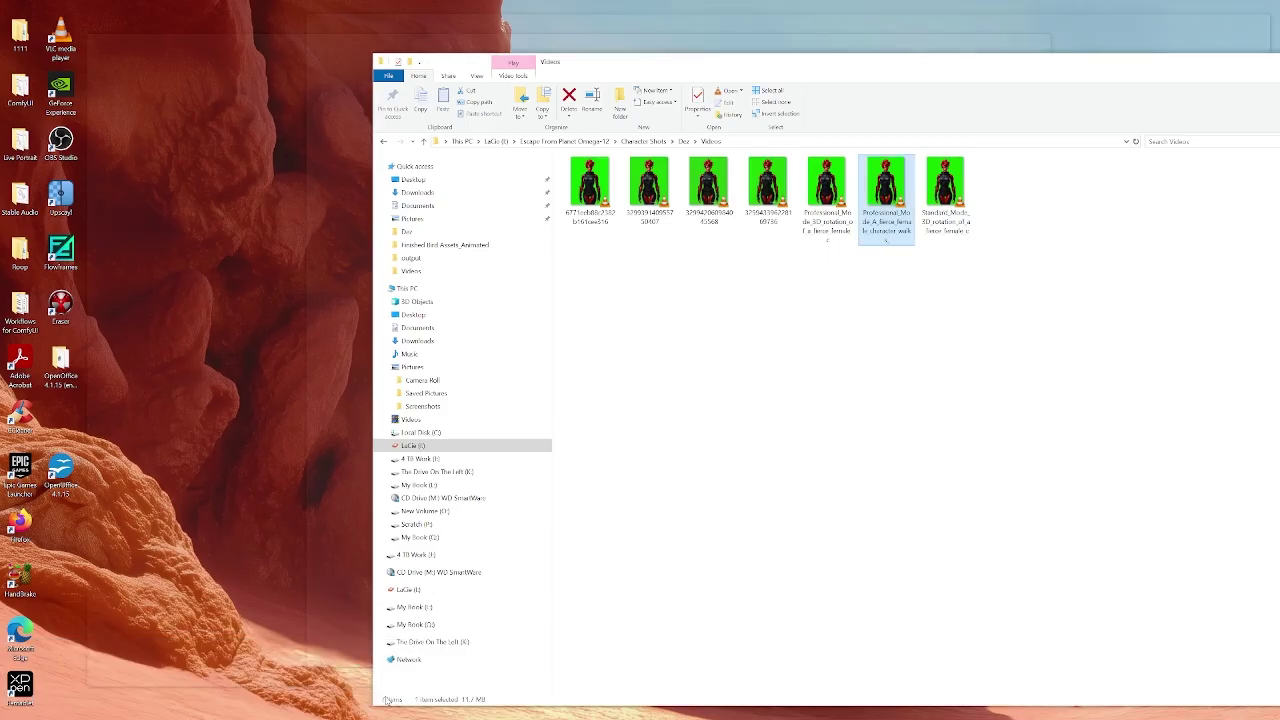
# Import the Professional_Mode_A_fierce_female_character_walks_.mp4 clip from the Videos folder into the After Effects project
pyautogui.click(350, 690)
pyautogui.moveTo(880, 185); pyautogui.dragTo(112, 302)
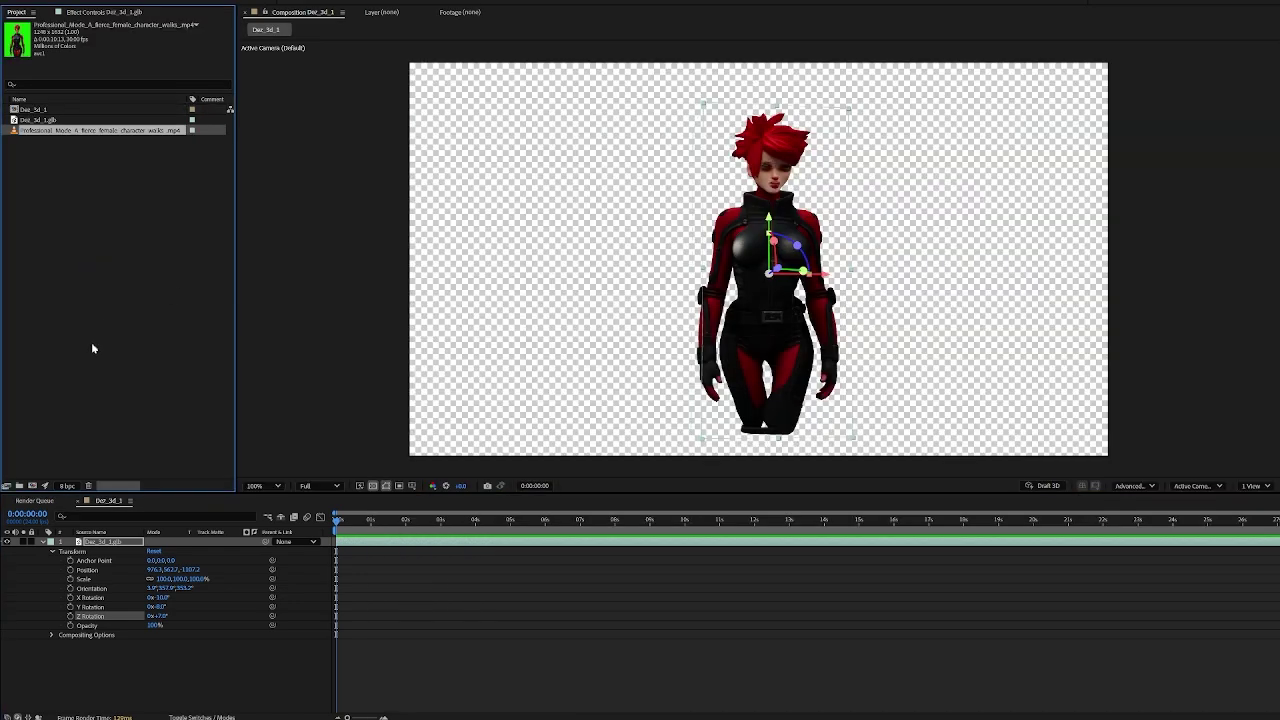
# Create a new composition from the Professional_Mode_A_fierce_female_character_walks_.mp4 clip and fit its frame in the viewer
pyautogui.moveTo(27, 135); pyautogui.dragTo(32, 487)
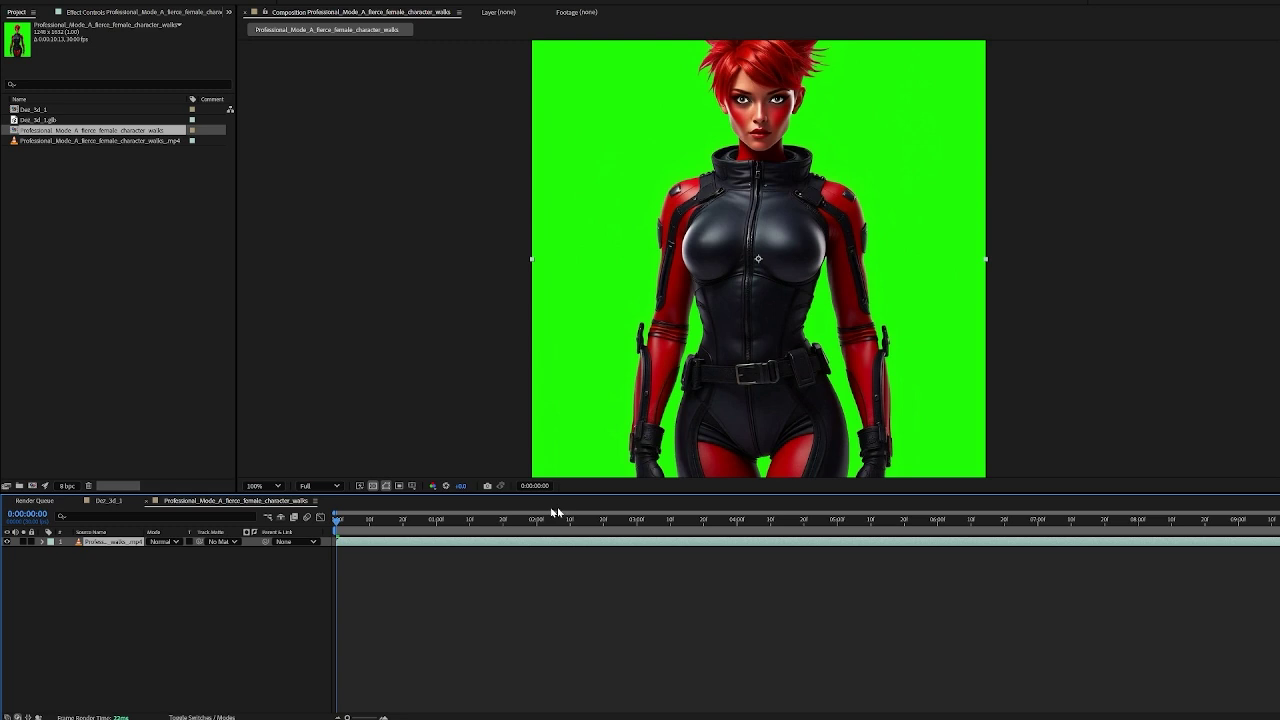
pyautogui.click(263, 485)
pyautogui.click(270, 522)
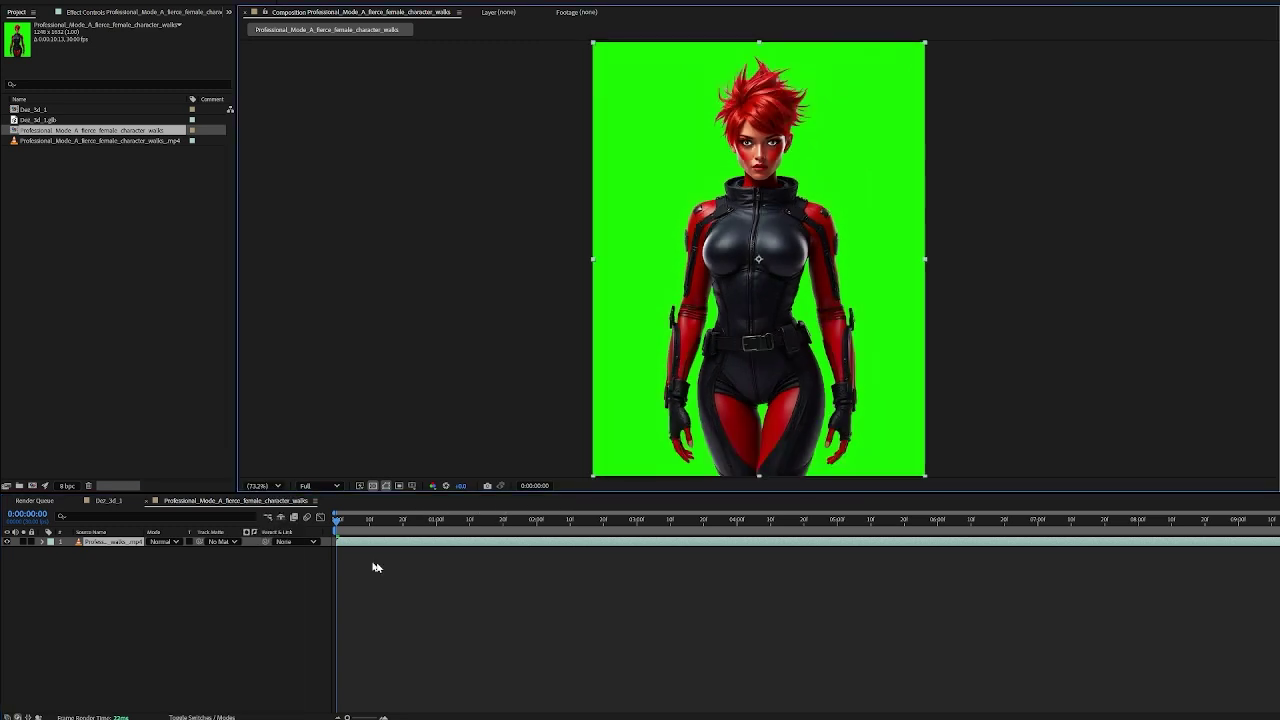
# Start the work area at 0:00:02:04 and trim the walking-character composition to it
pyautogui.moveTo(340, 527); pyautogui.dragTo(551, 585)
pyautogui.moveTo(337, 531); pyautogui.dragTo(549, 548)
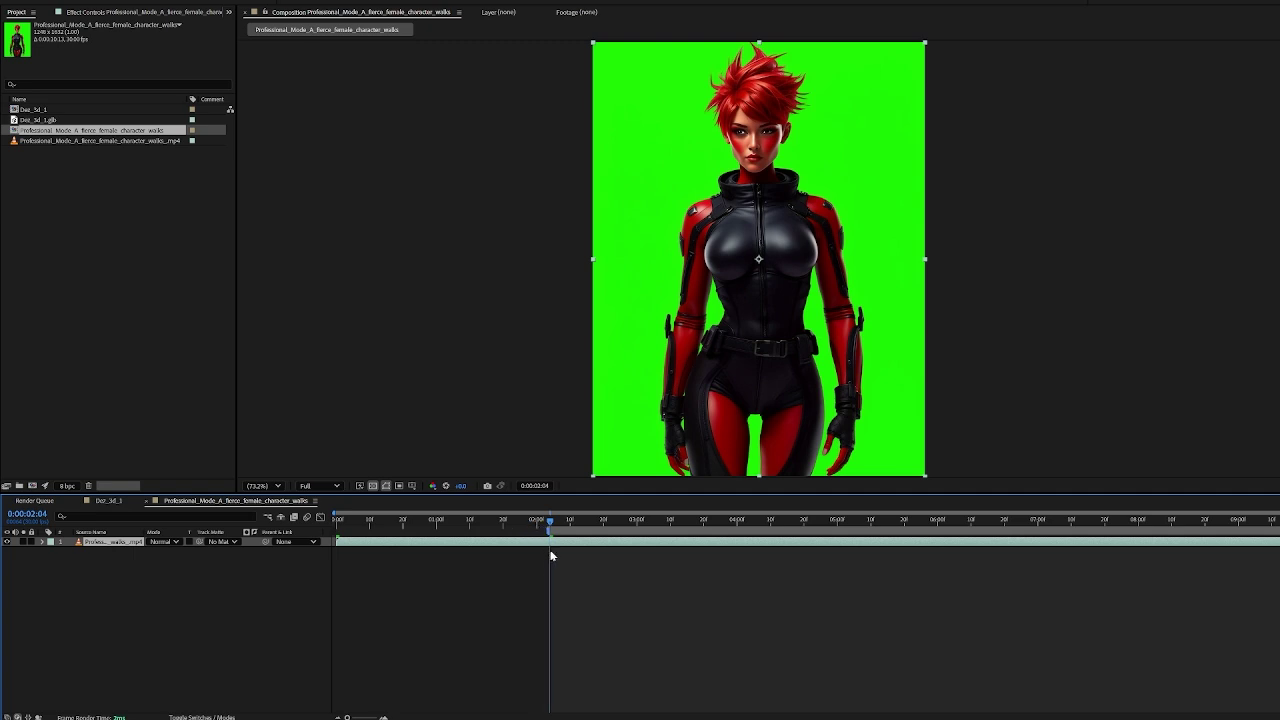
pyautogui.rightClick(570, 530)
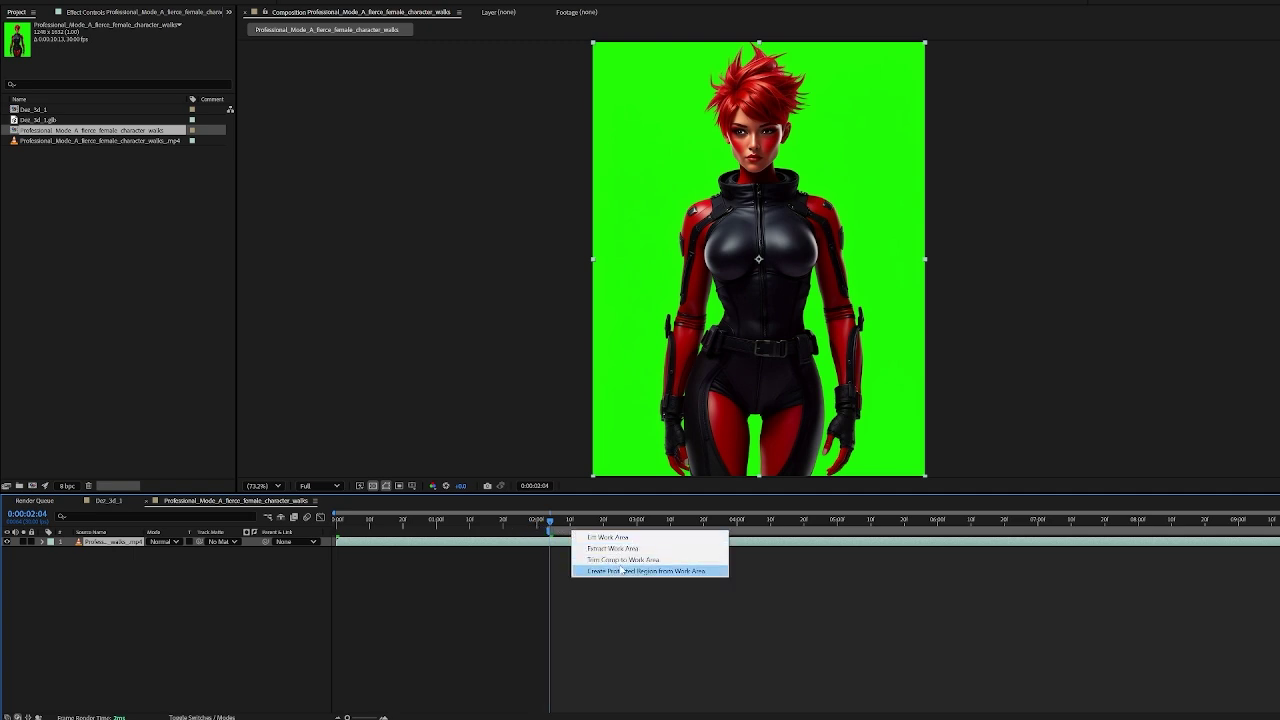
pyautogui.click(622, 560)
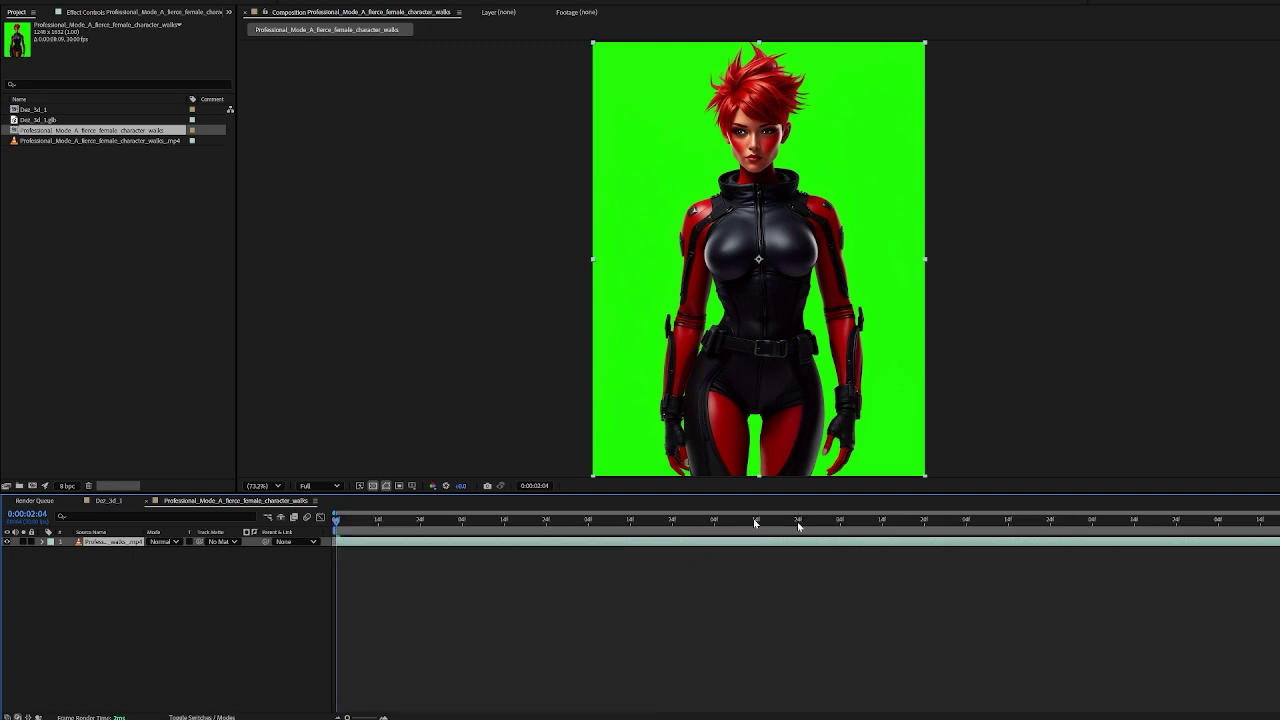
pyautogui.press('space')
# Add the trimmed composition to the Render Queue and set its output format to PNG Sequence
pyautogui.hotkey('alt', 'f')
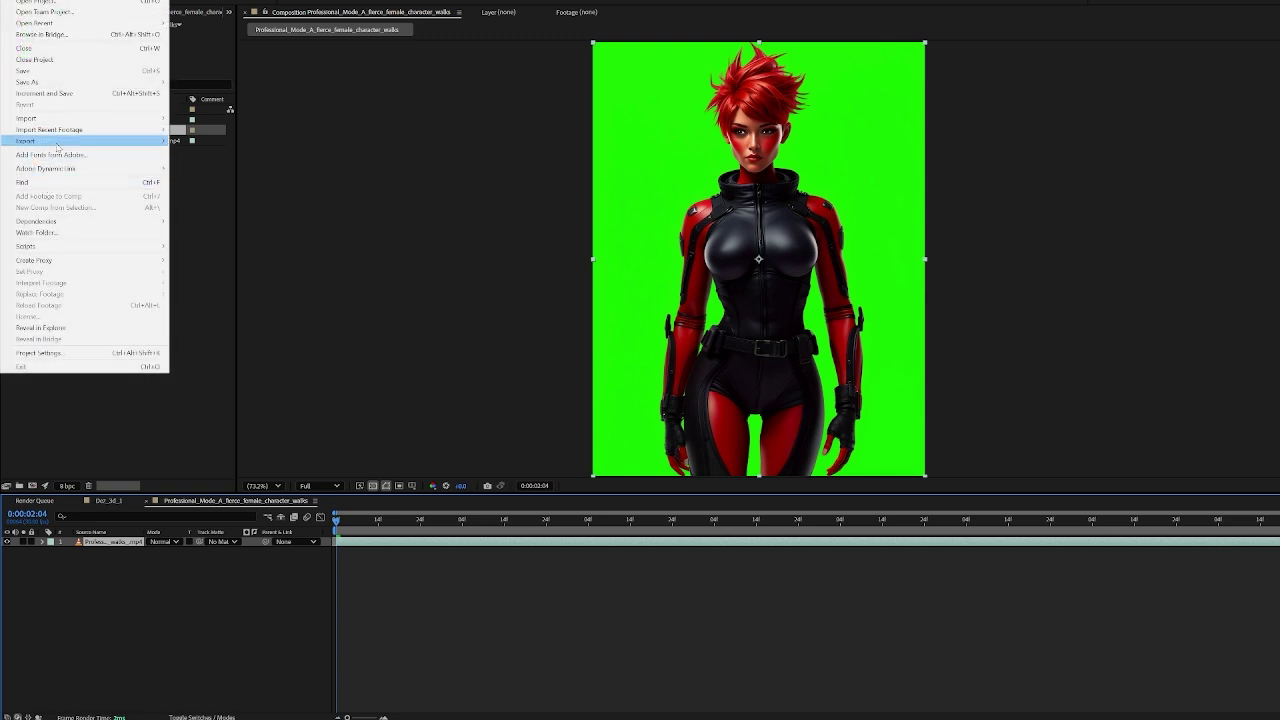
pyautogui.moveTo(82, 146)
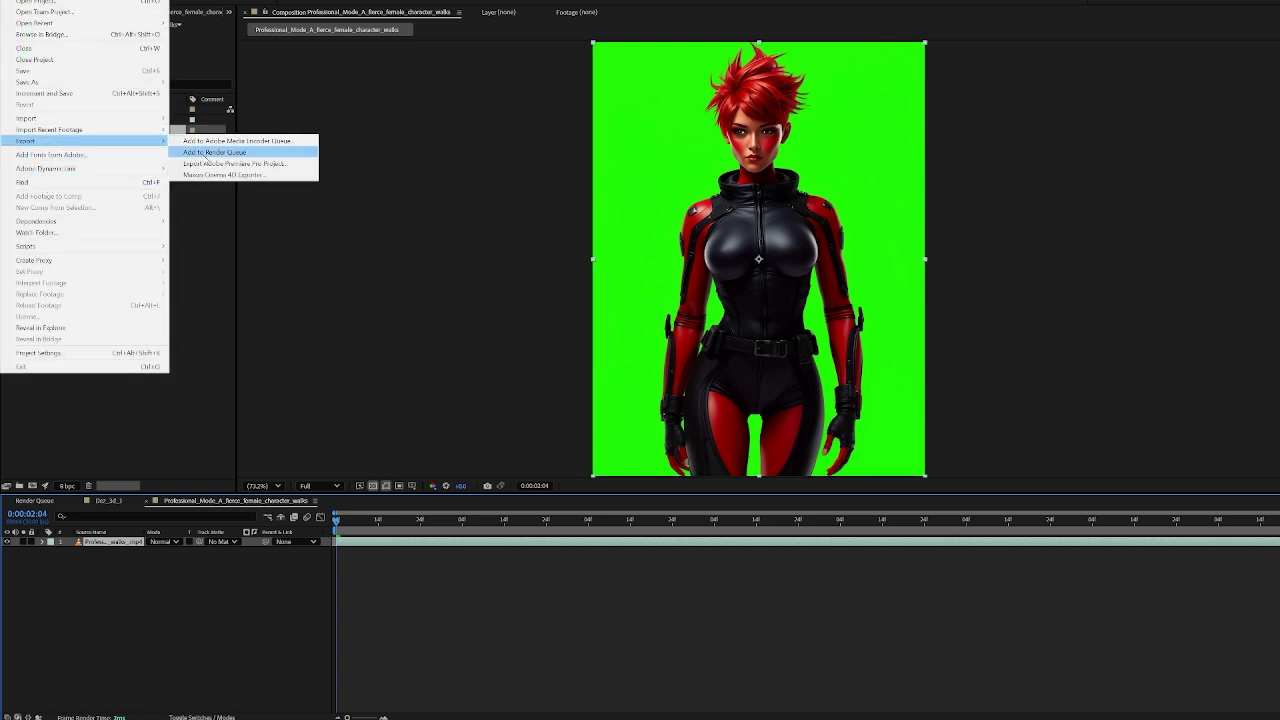
pyautogui.click(214, 153)
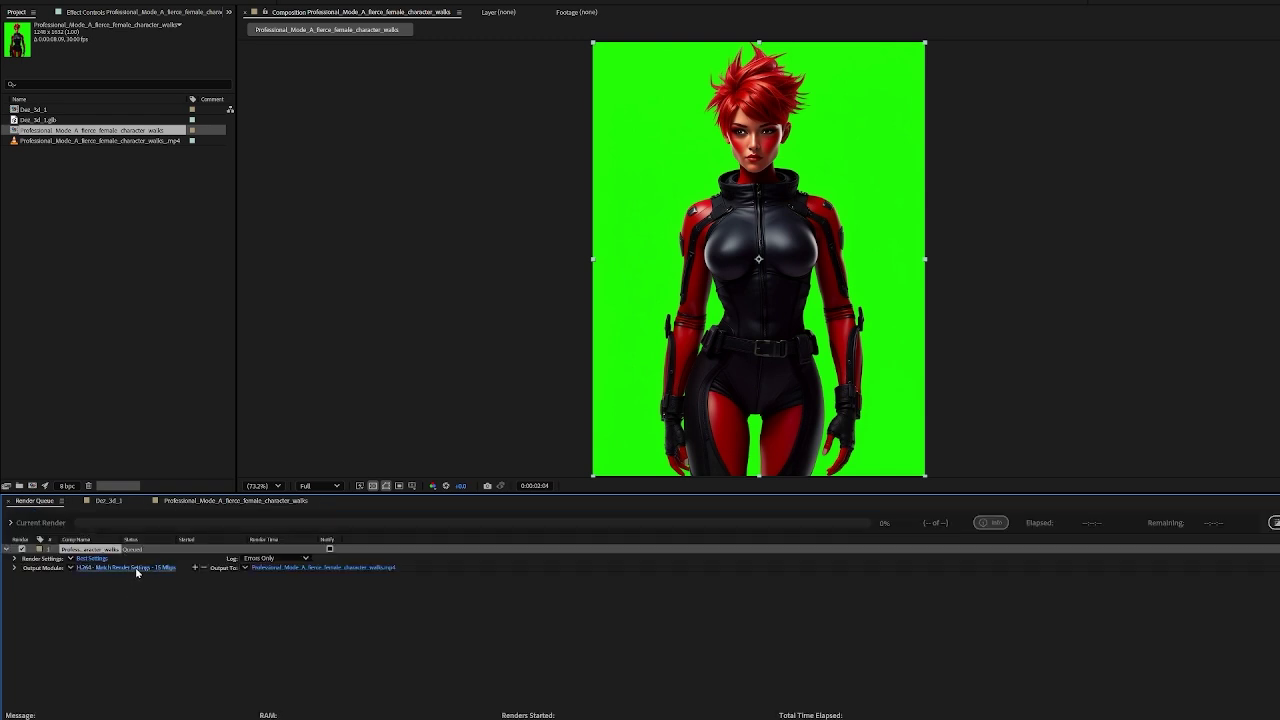
pyautogui.click(137, 568)
pyautogui.click(665, 206)
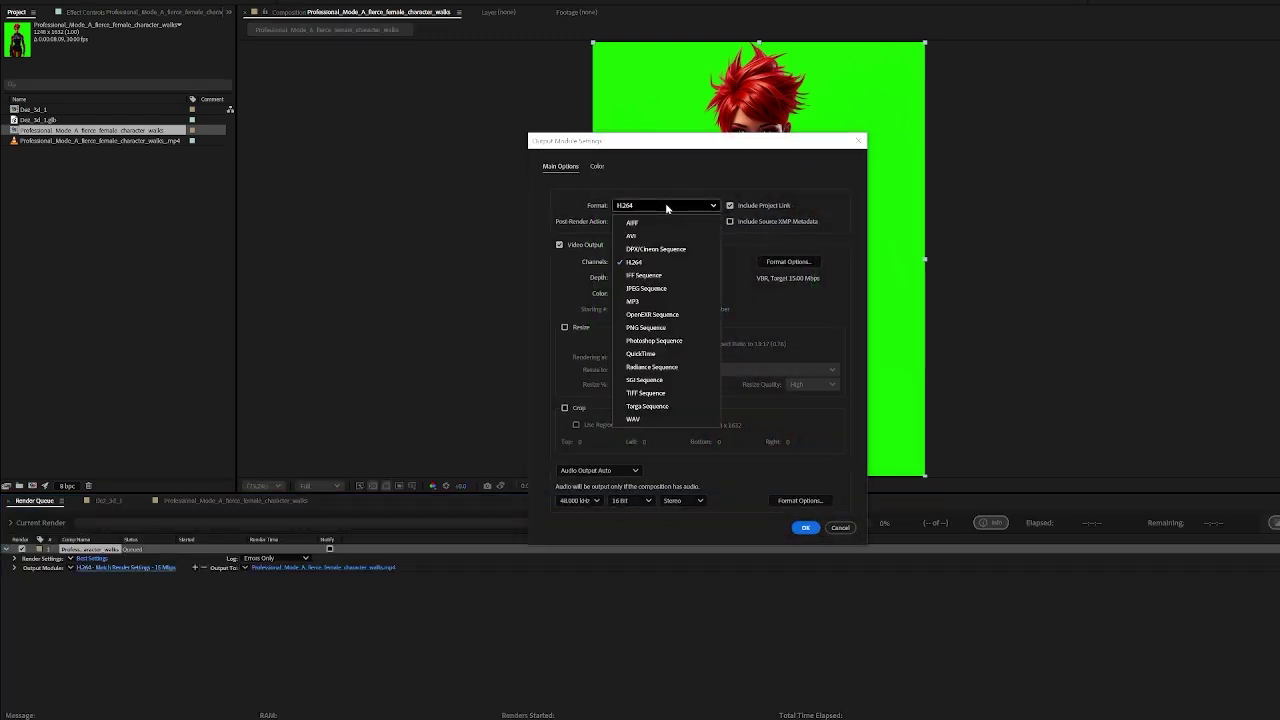
pyautogui.click(670, 328)
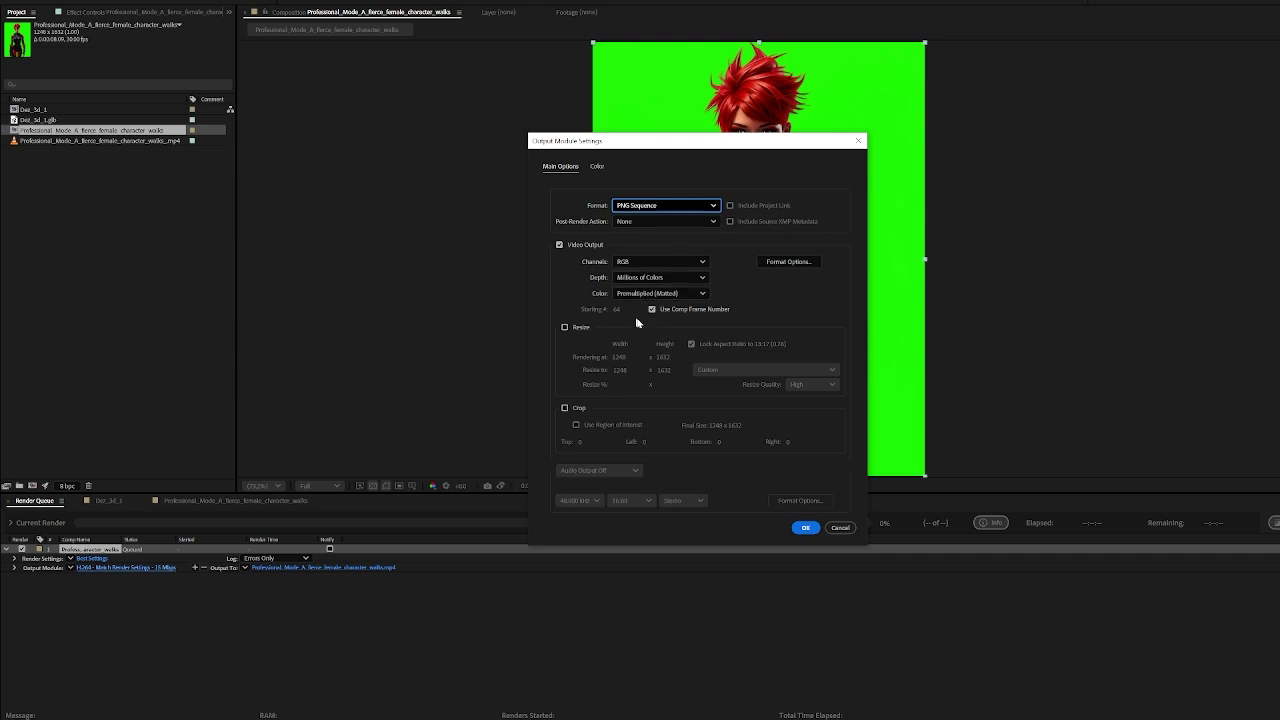
pyautogui.click(805, 527)
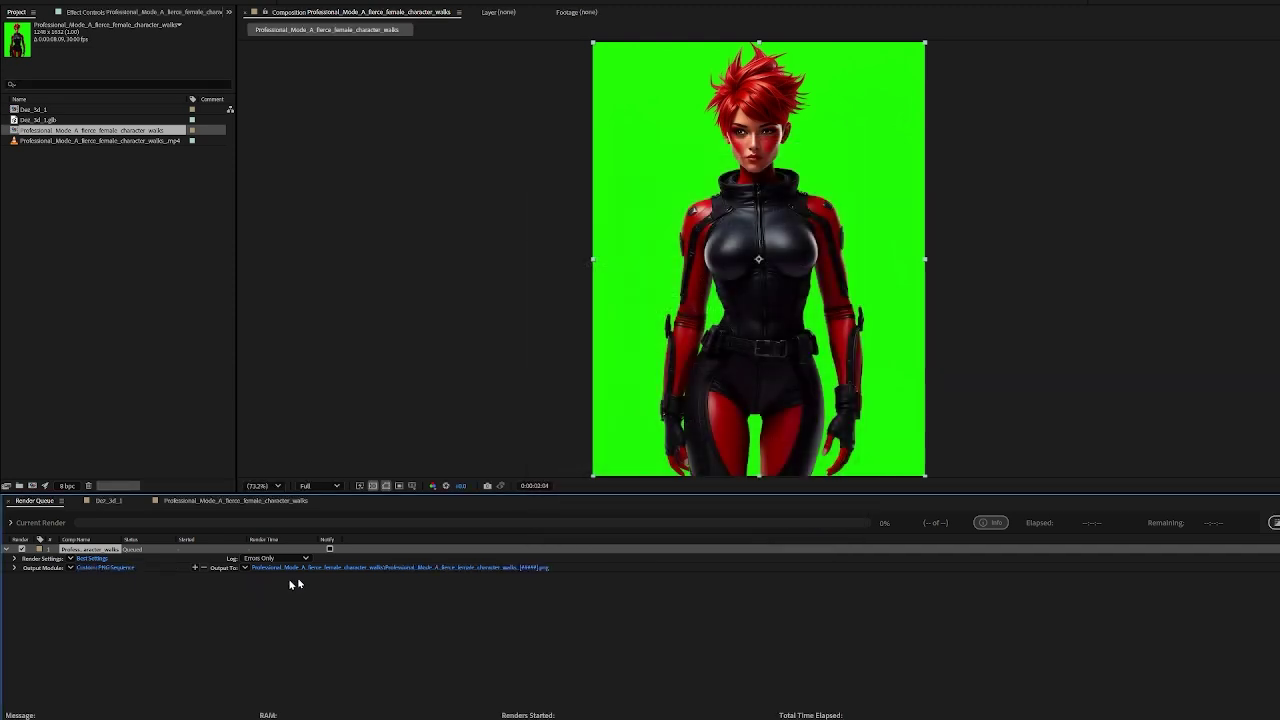
# Open the render's output destination and copy the path of the Dez character's Videos folder from File Explorer
pyautogui.click(319, 568)
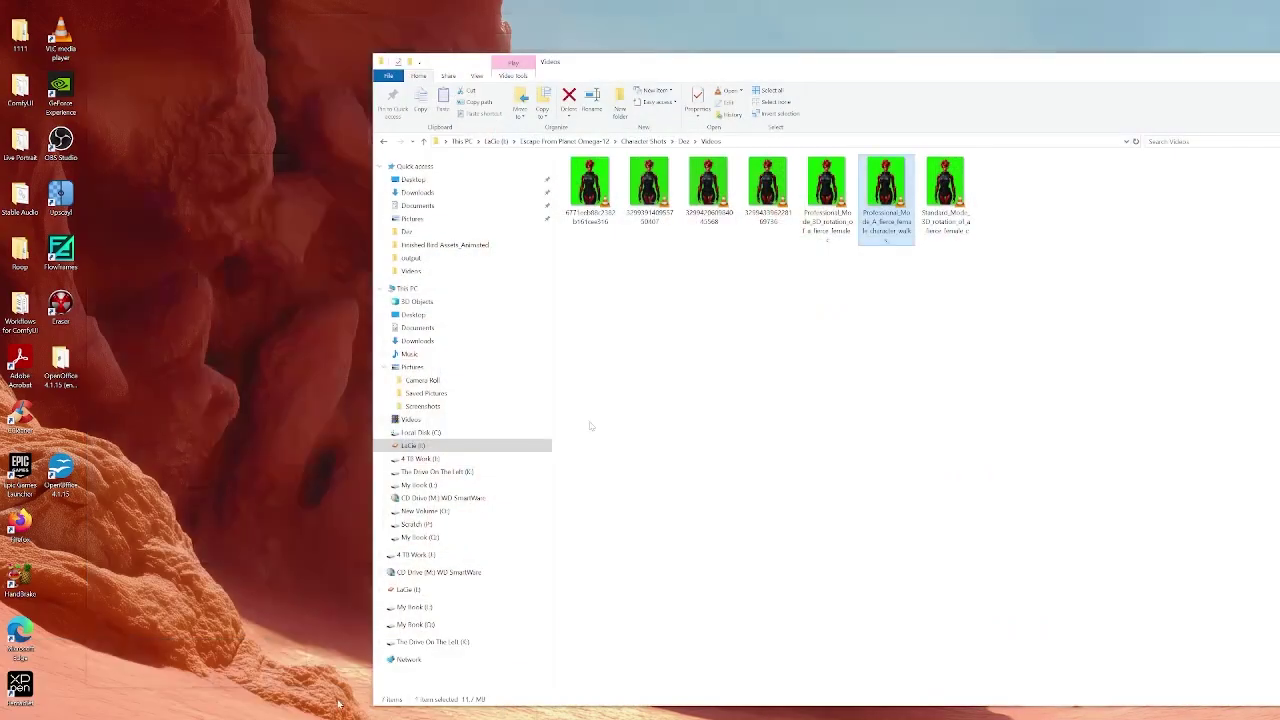
pyautogui.click(264, 685)
pyautogui.click(763, 141)
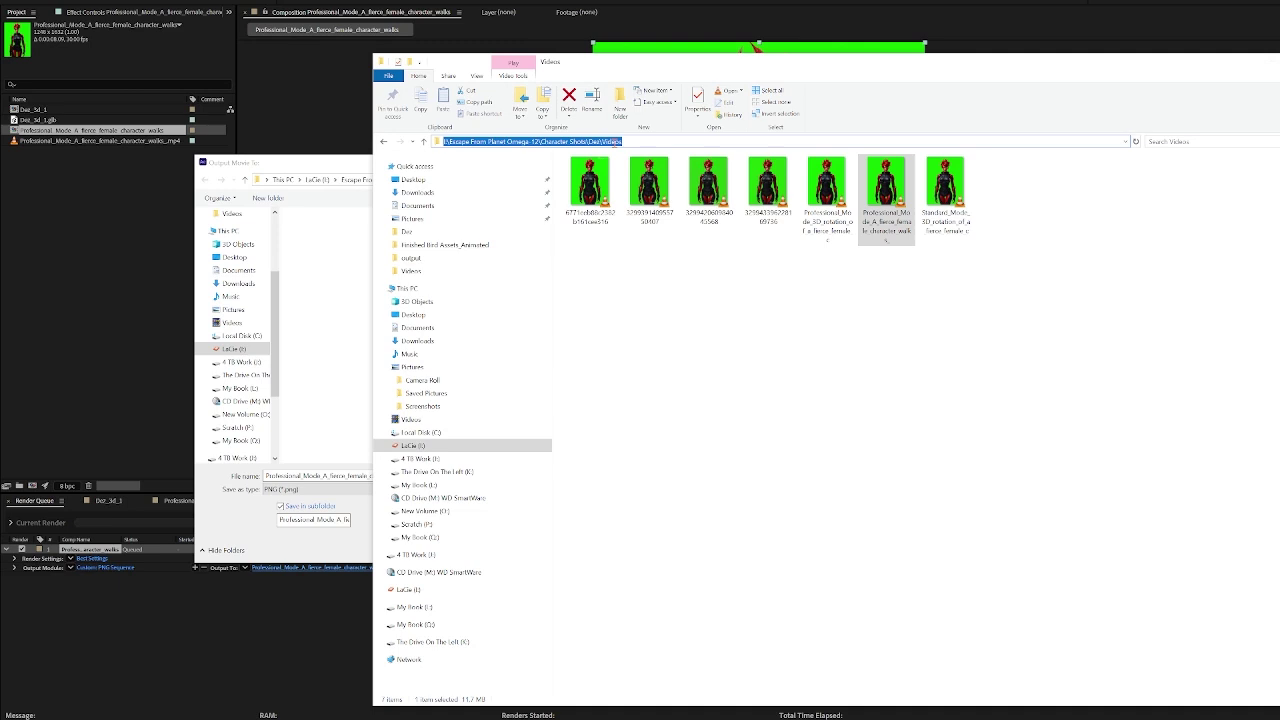
pyautogui.rightClick(615, 145)
pyautogui.click(625, 180)
pyautogui.click(316, 168)
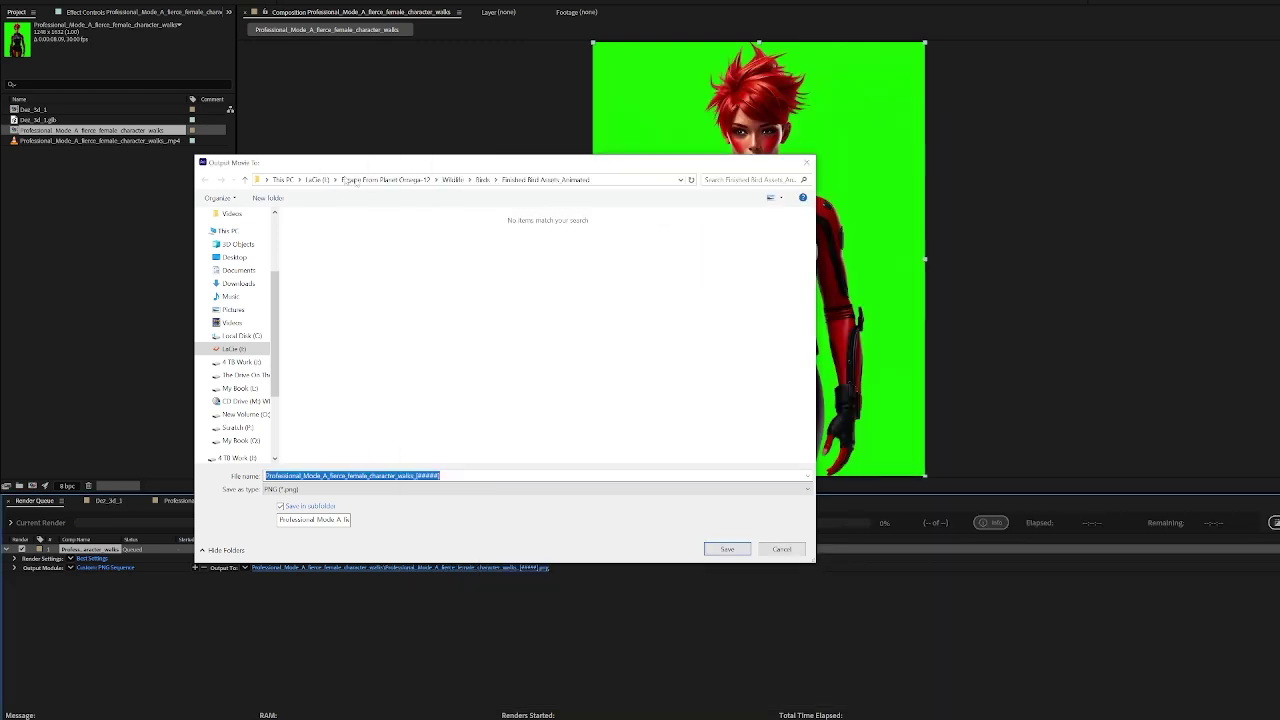
# Set the render's output location to the Dez character's Videos folder using the copied path
pyautogui.click(628, 182)
pyautogui.rightClick(465, 181)
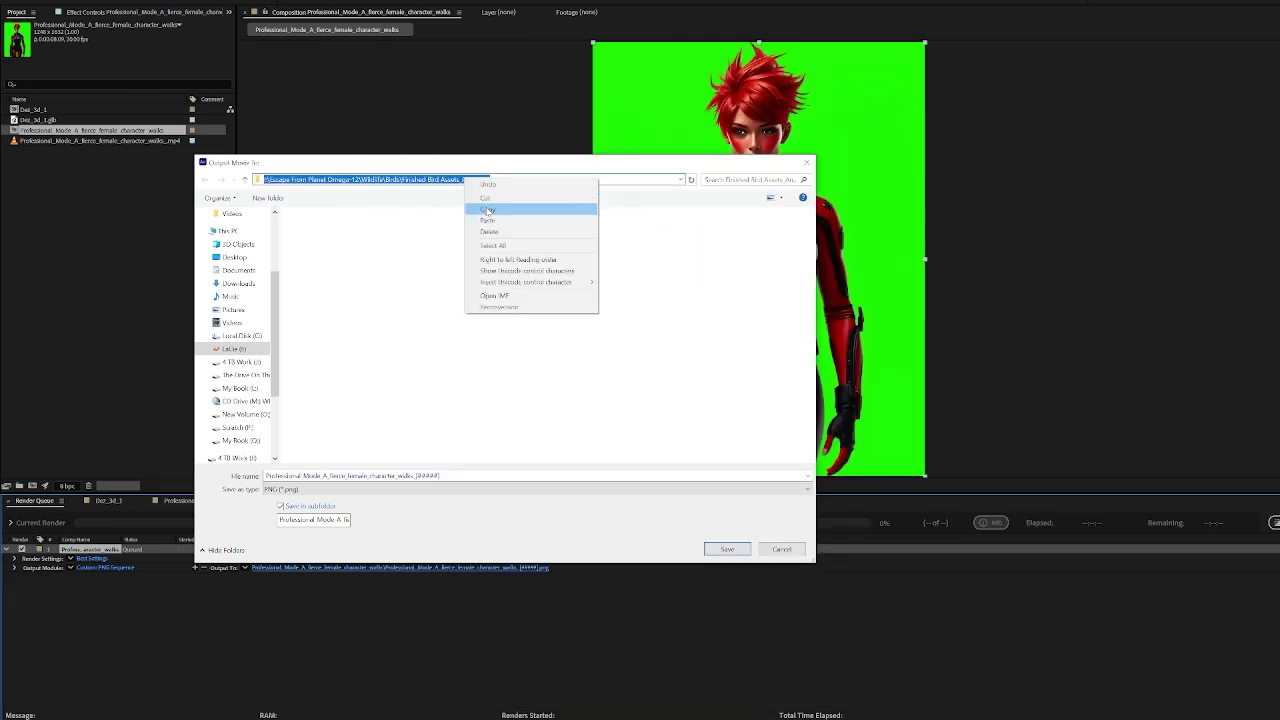
pyautogui.click(497, 226)
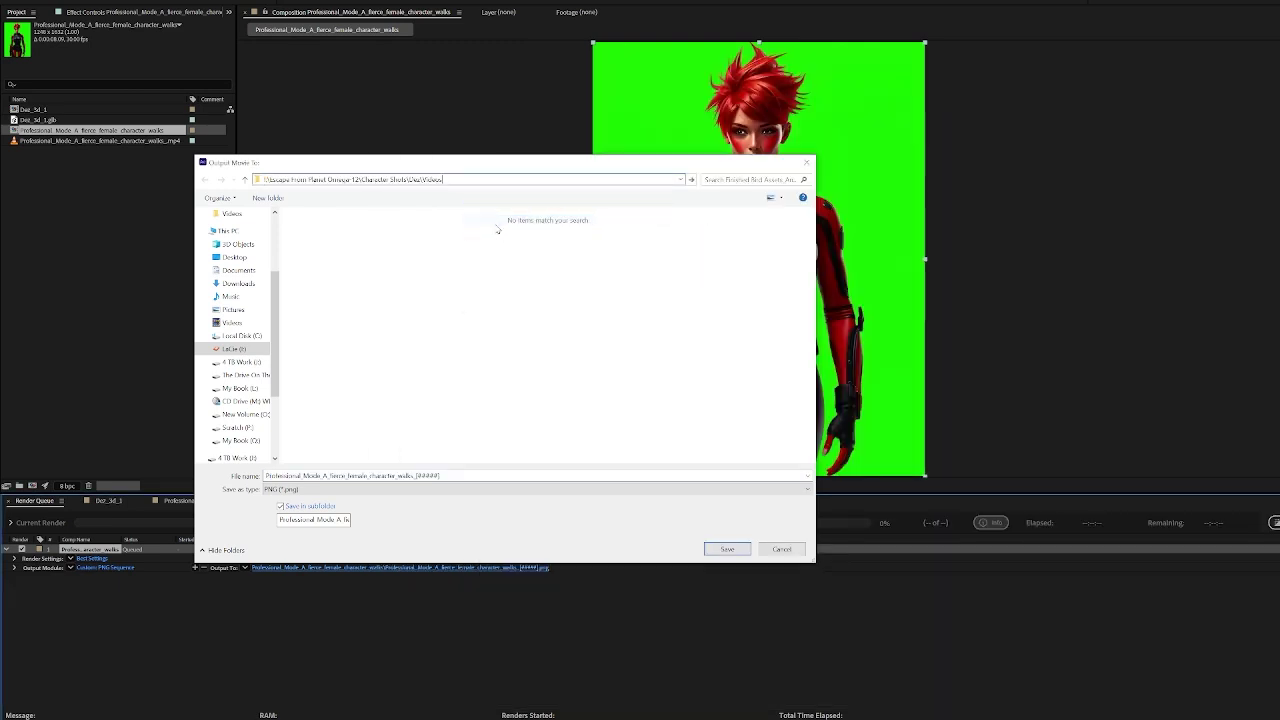
pyautogui.click(727, 550)
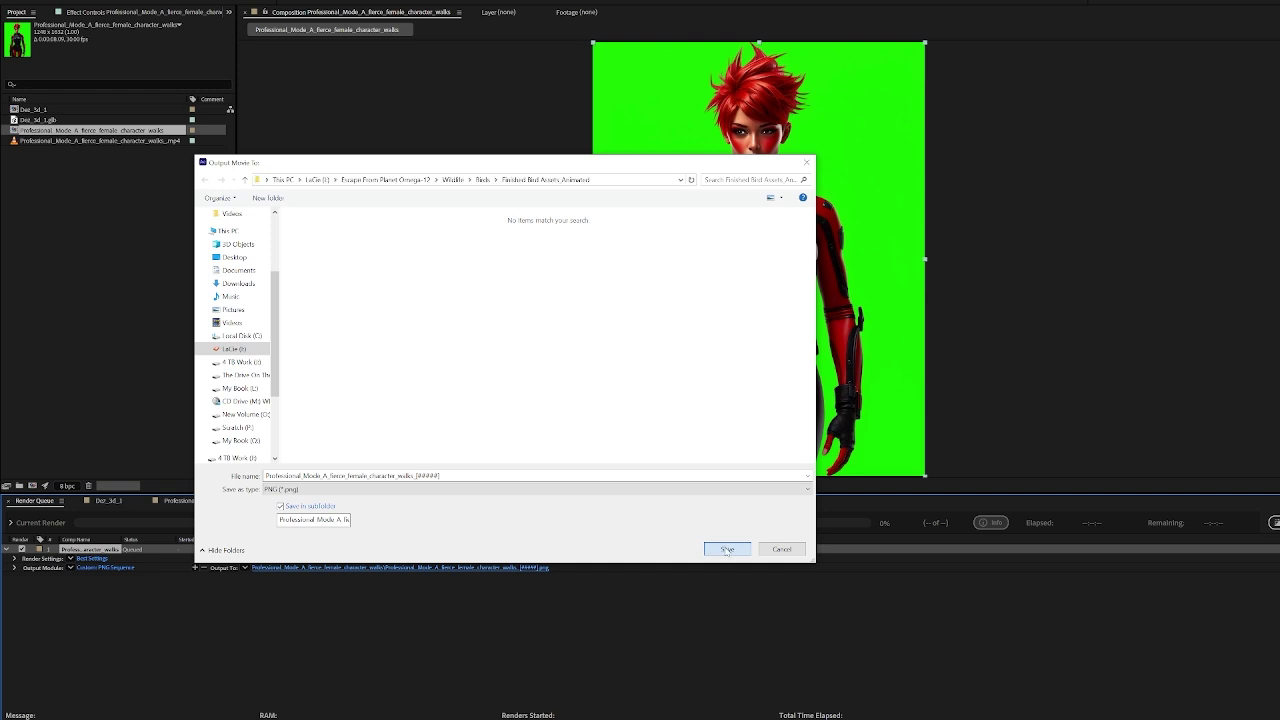
pyautogui.click(610, 183)
pyautogui.rightClick(462, 180)
pyautogui.click(540, 210)
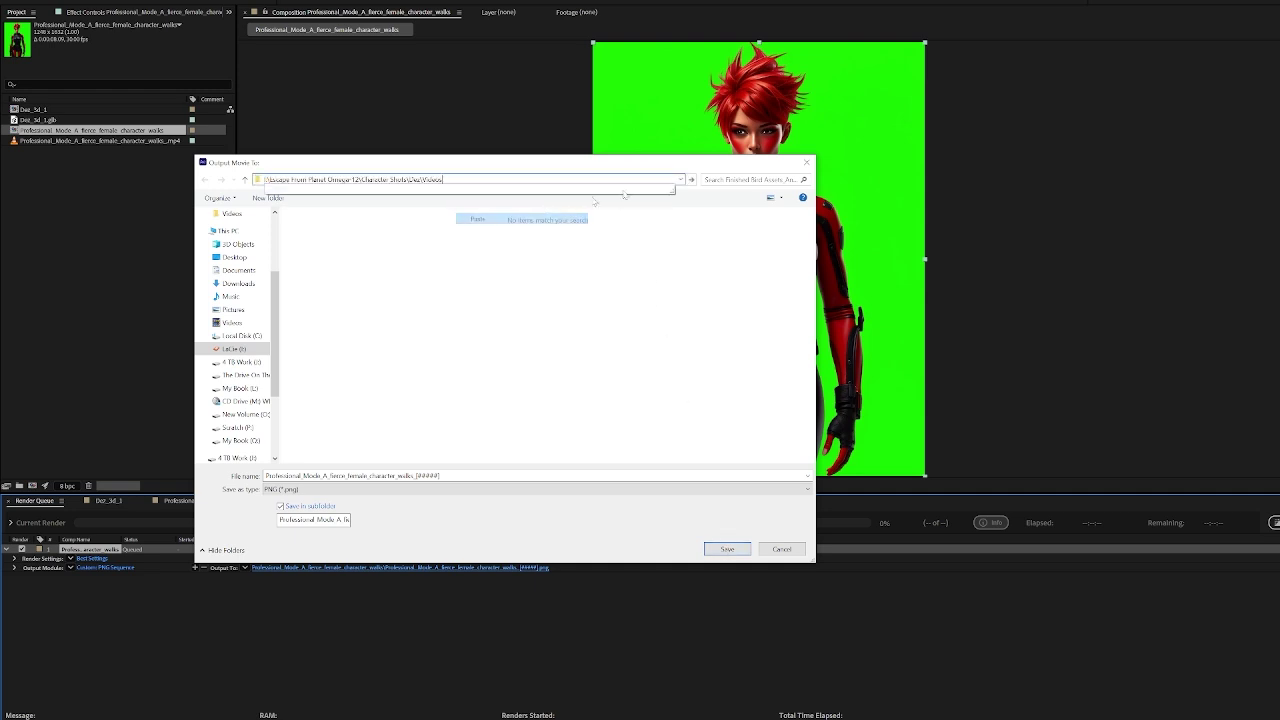
pyautogui.click(691, 180)
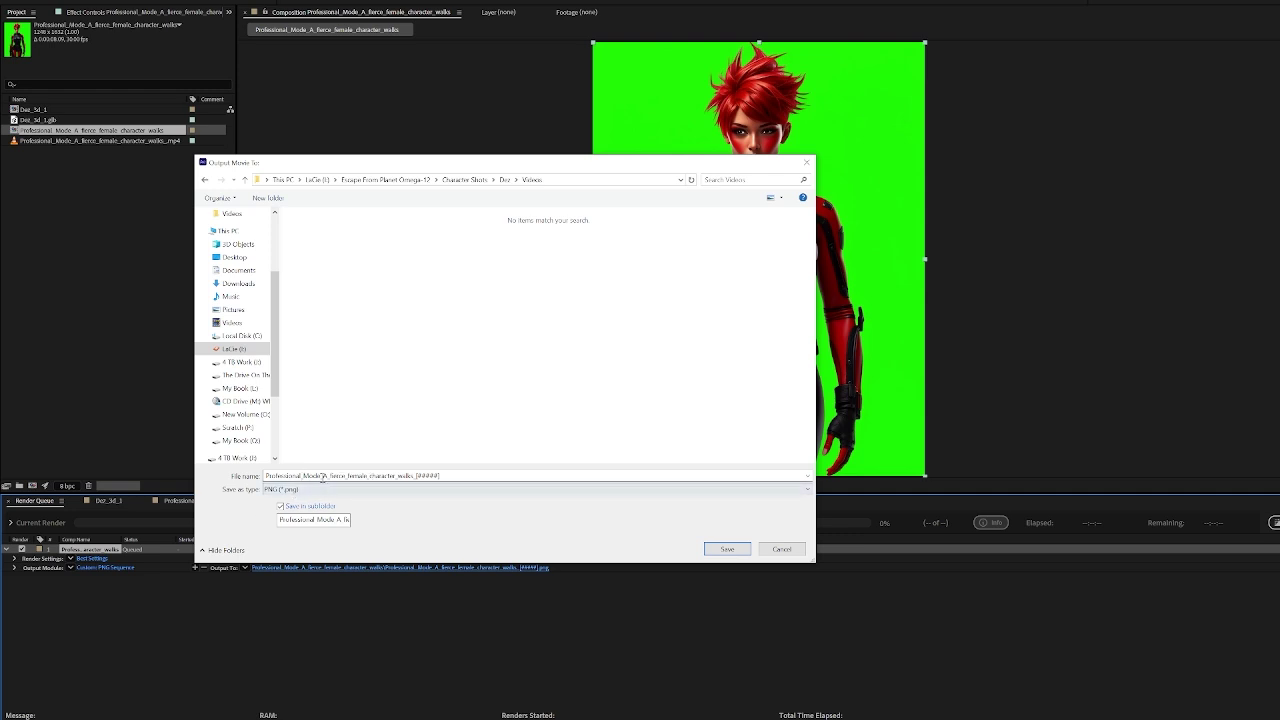
# Name the PNG sequence Dez A_[#####] and its subfolder Dez A, save the destination, and start the render
pyautogui.click(411, 477)
pyautogui.click(408, 474)
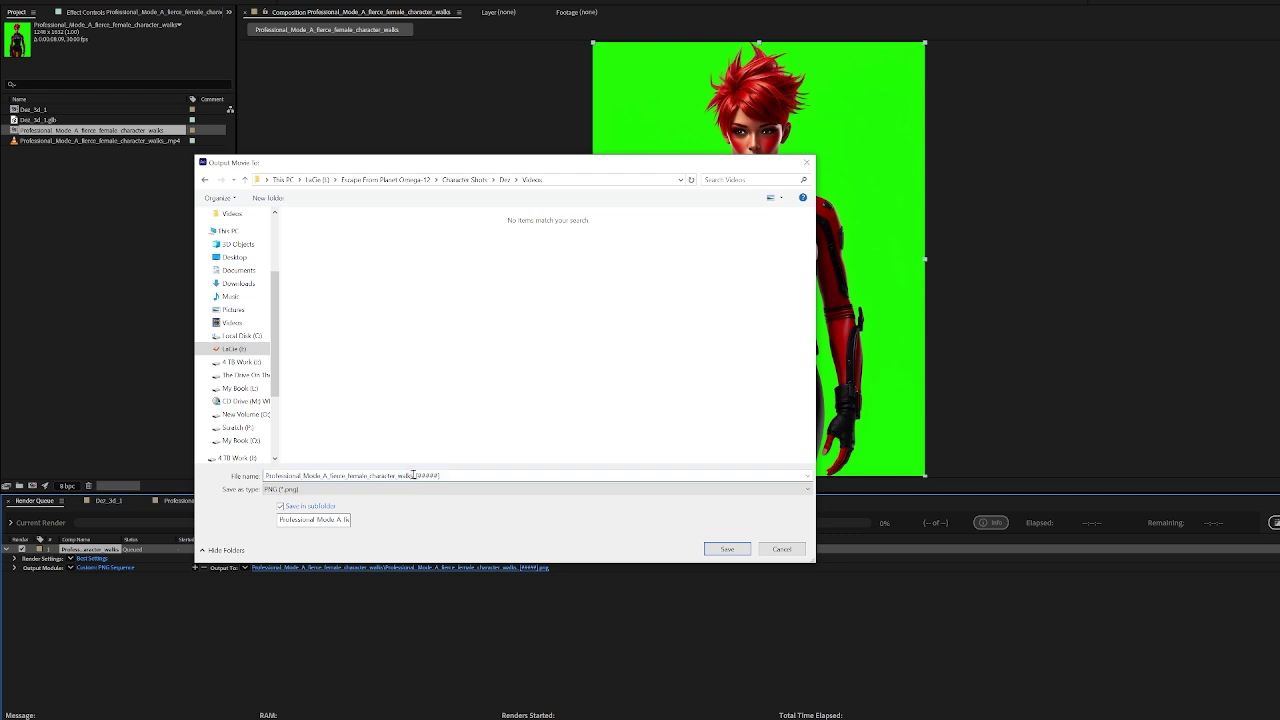
pyautogui.moveTo(412, 475); pyautogui.dragTo(203, 452)
pyautogui.write('D')
pyautogui.moveTo(280, 520); pyautogui.dragTo(447, 516)
pyautogui.write('Da')
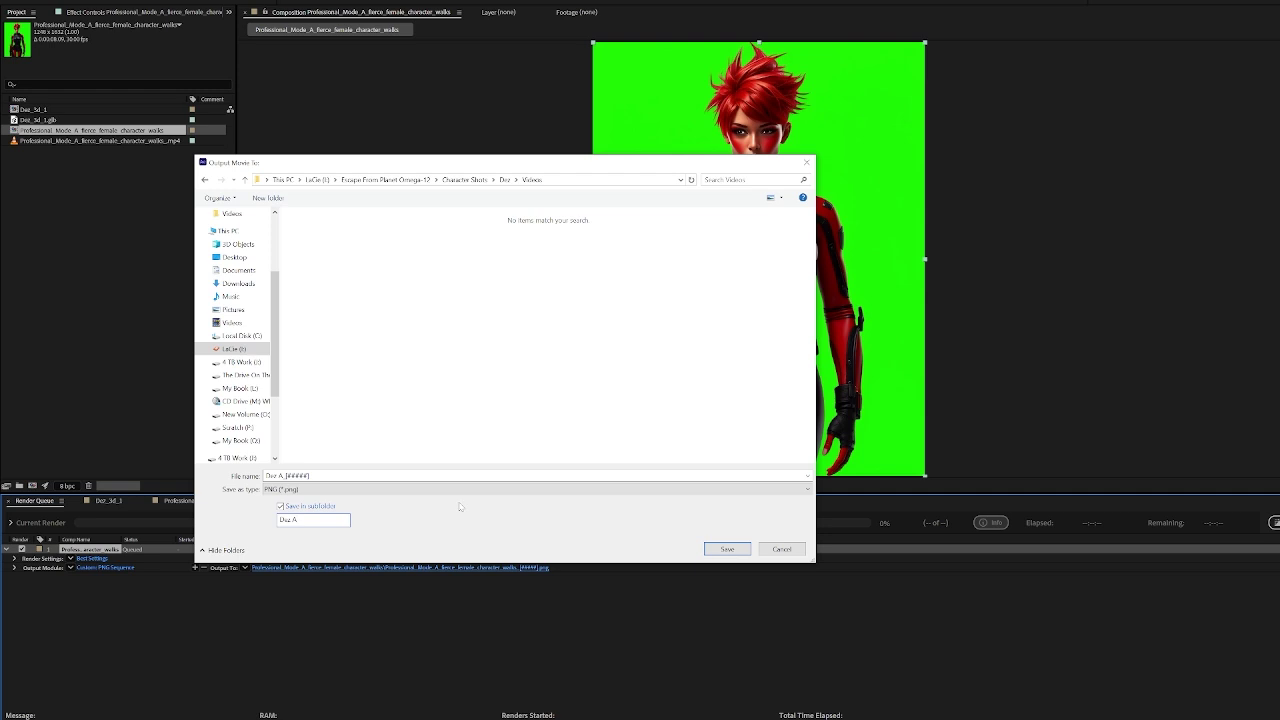
pyautogui.click(737, 550)
pyautogui.click(1274, 522)
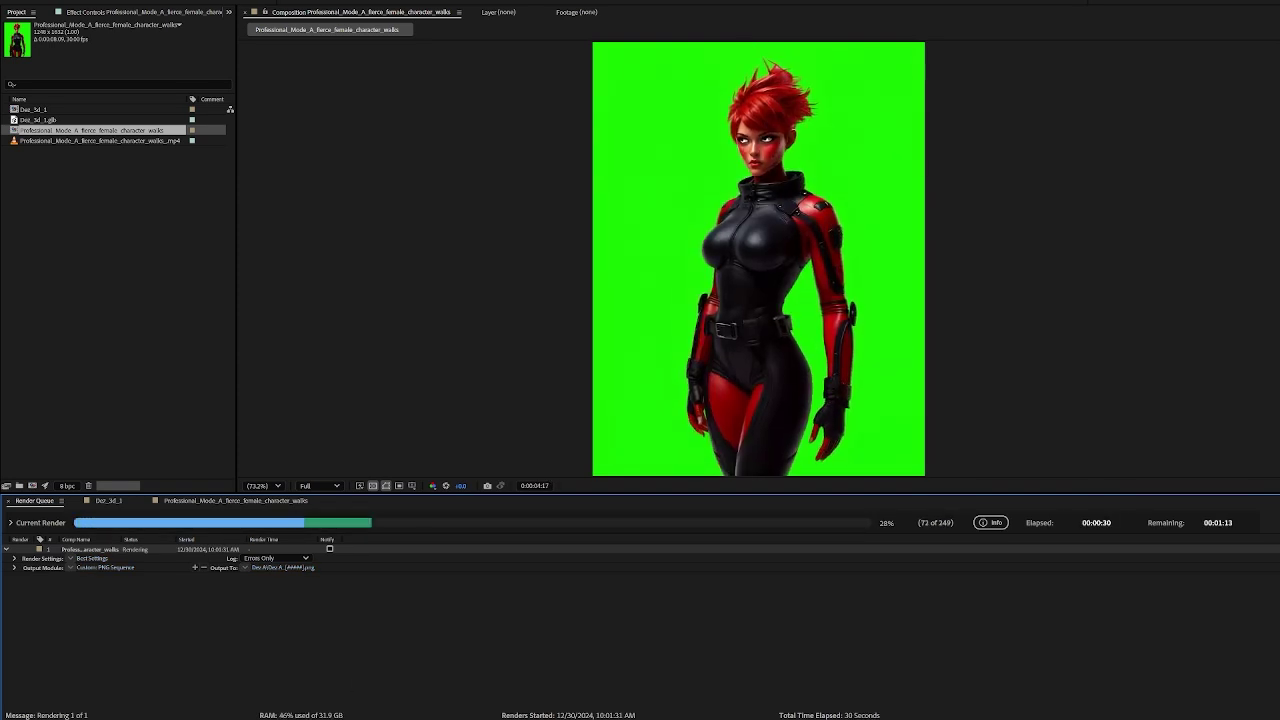
# Open the Dez A folder in File Explorer and view frame Dez A_00064.png in a maximized image viewer
pyautogui.moveTo(250, 718)
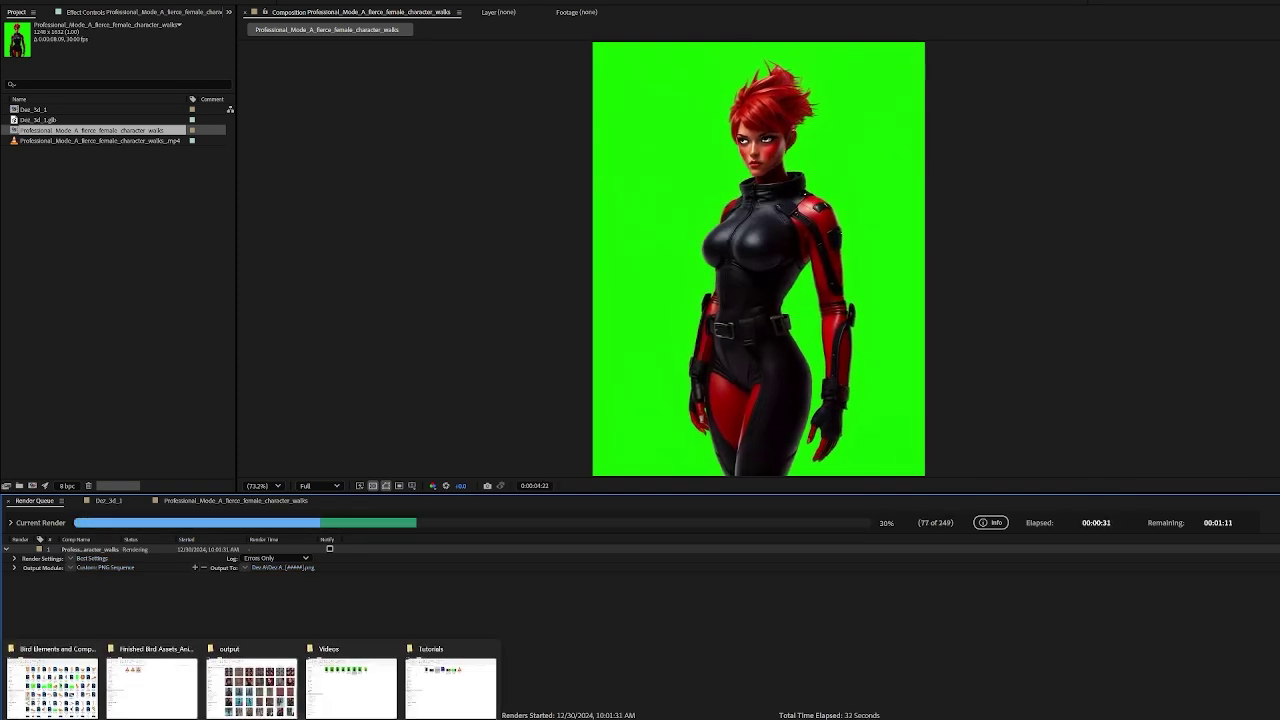
pyautogui.click(351, 688)
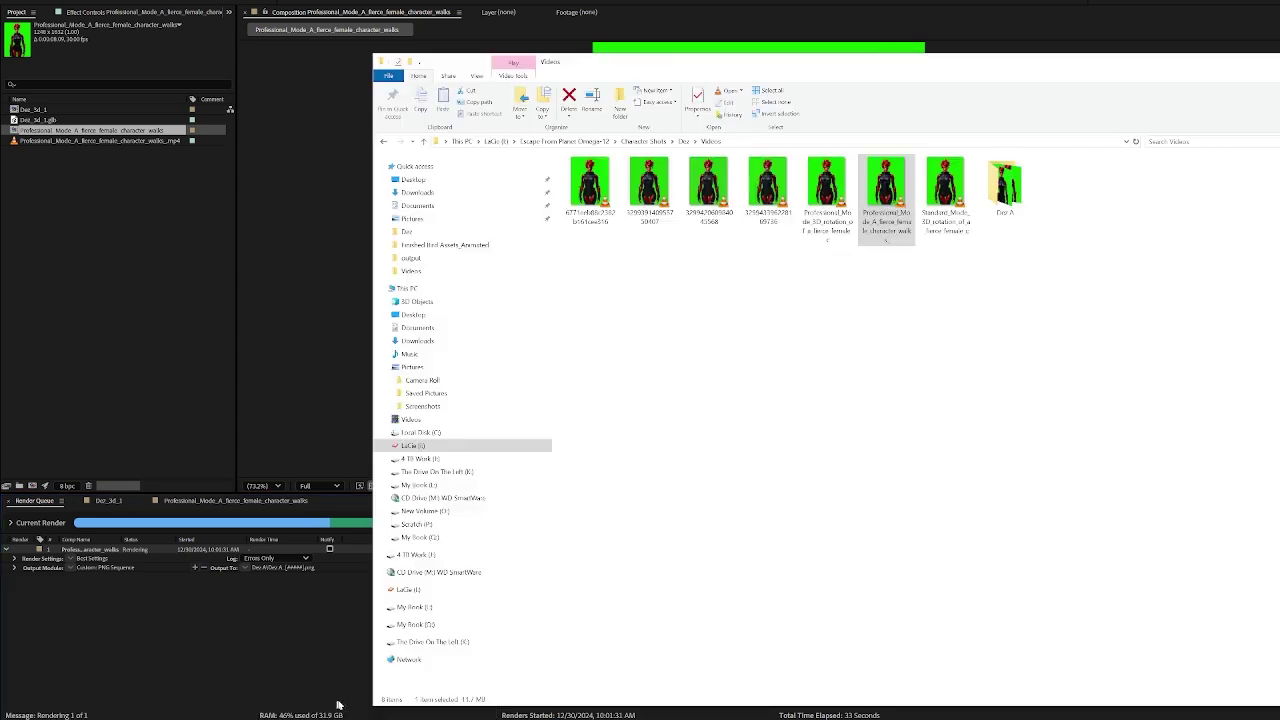
pyautogui.doubleClick(1008, 186)
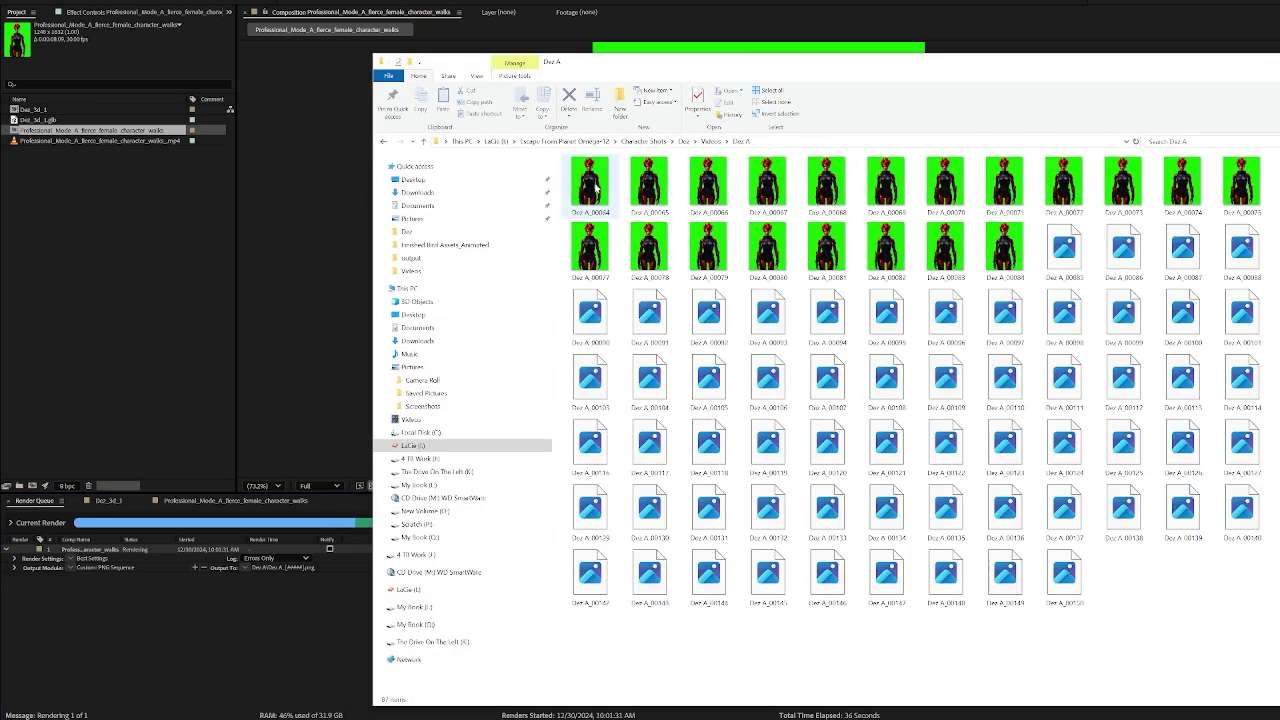
pyautogui.doubleClick(590, 183)
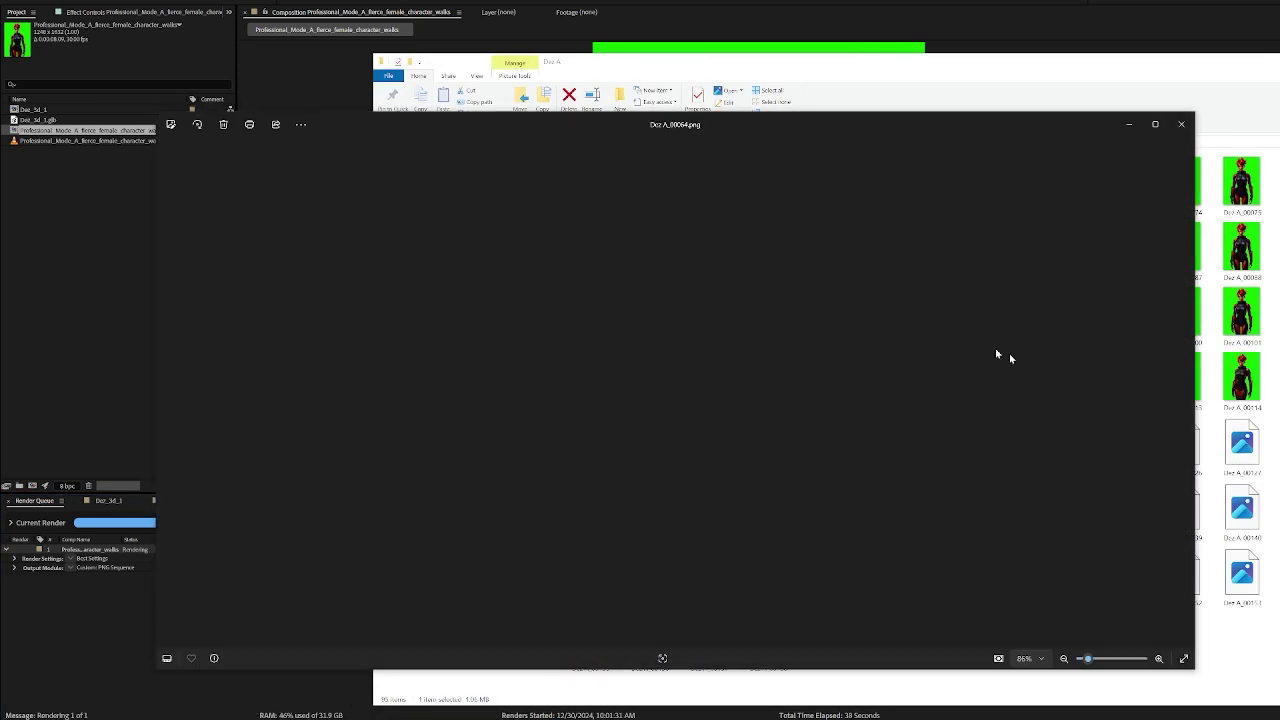
pyautogui.click(1156, 125)
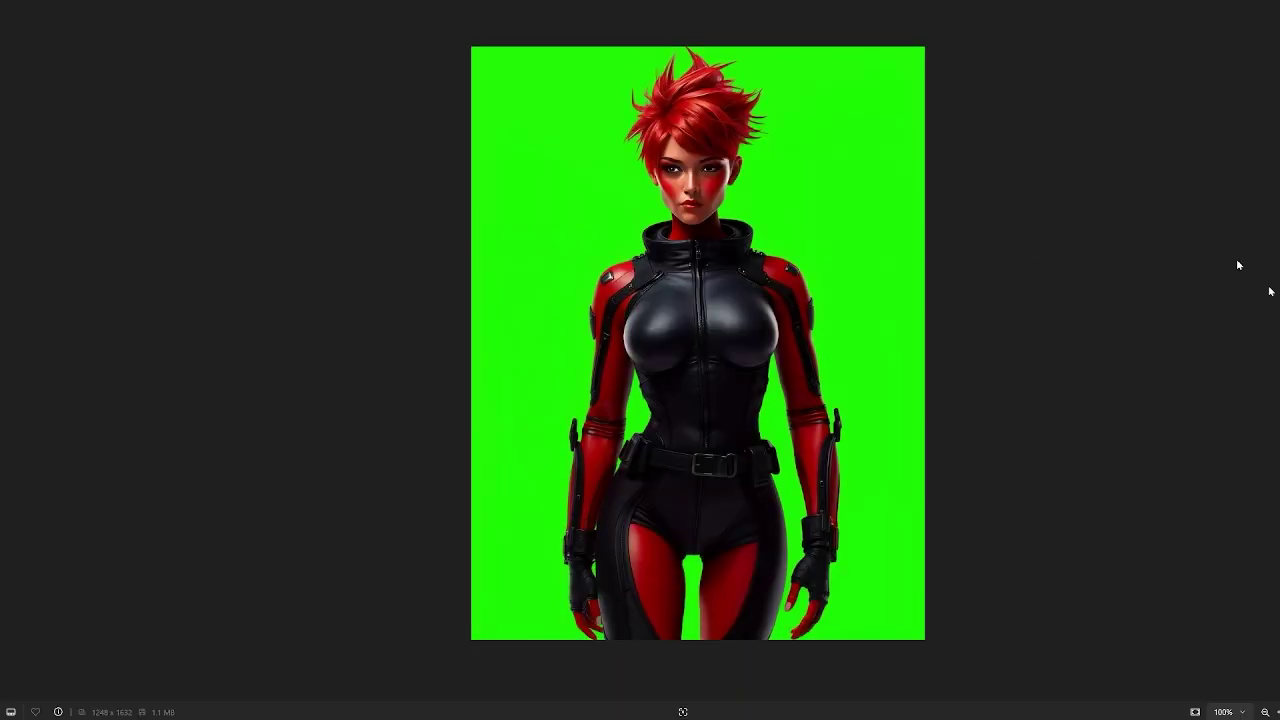
# Examine the frames following Dez A_00064 one by one, and close the image viewer
pyautogui.press('Right')
pyautogui.press('Right')
pyautogui.press('Right')
pyautogui.press('Right')
pyautogui.press('Right')
pyautogui.press('Right')
pyautogui.press('Right')
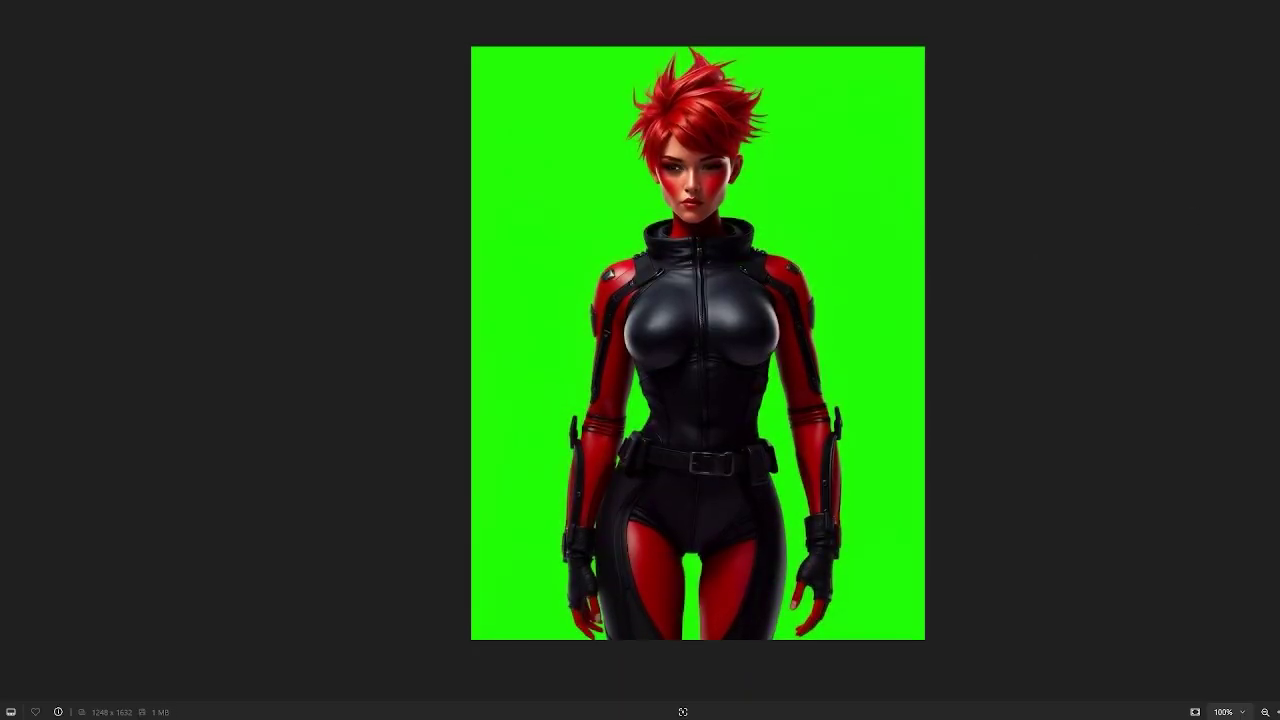
pyautogui.press('Right')
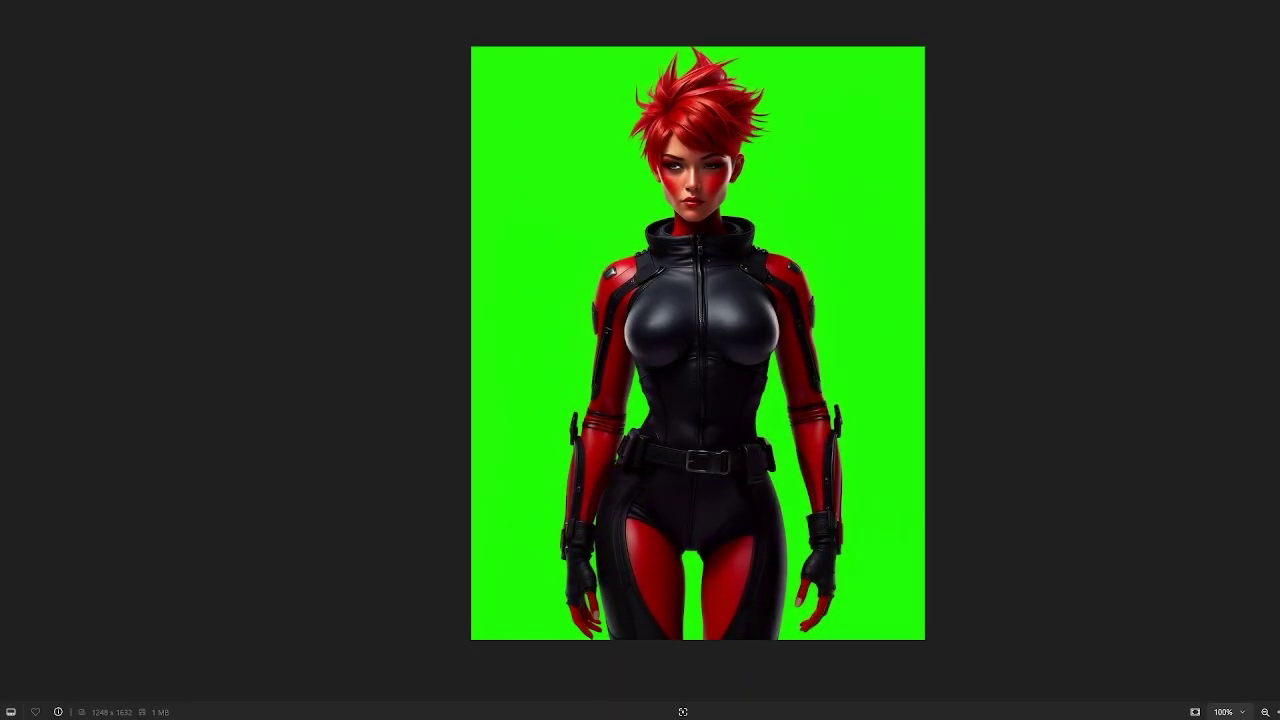
pyautogui.hotkey('alt', 'F4')
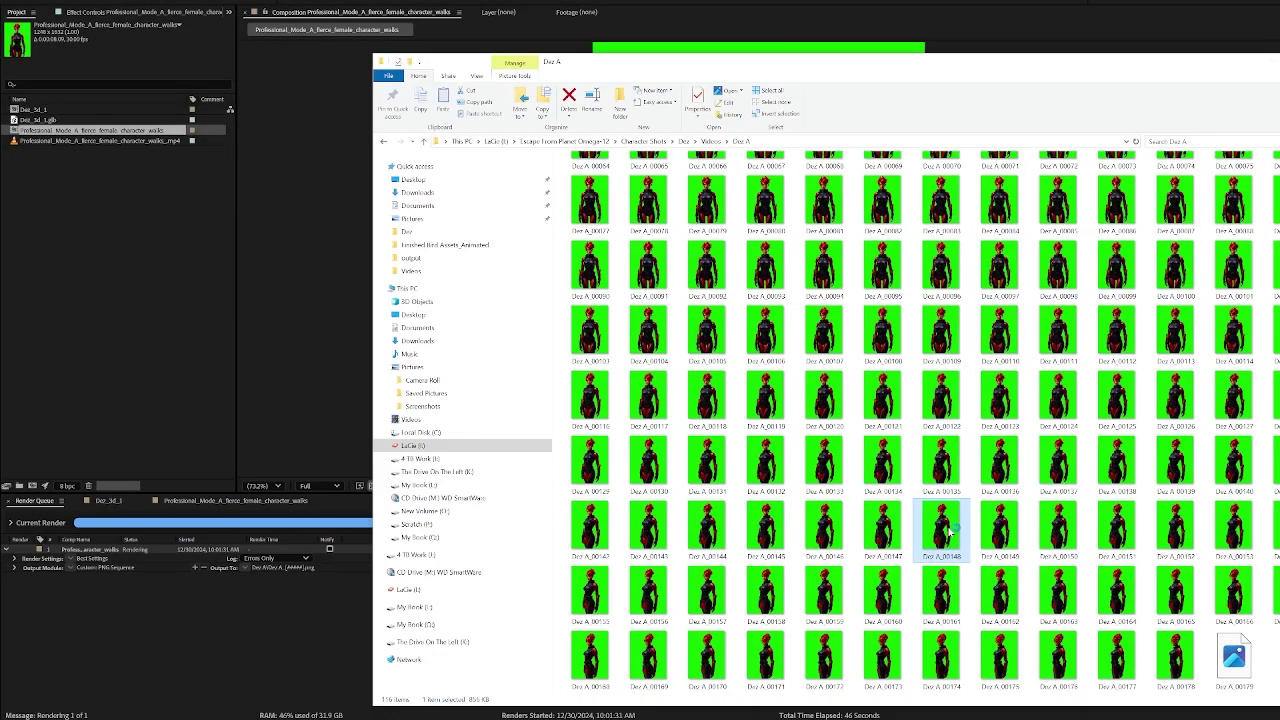
# View frame Dez A_00148 and the frame after it, and close the image viewer
pyautogui.doubleClick(950, 535)
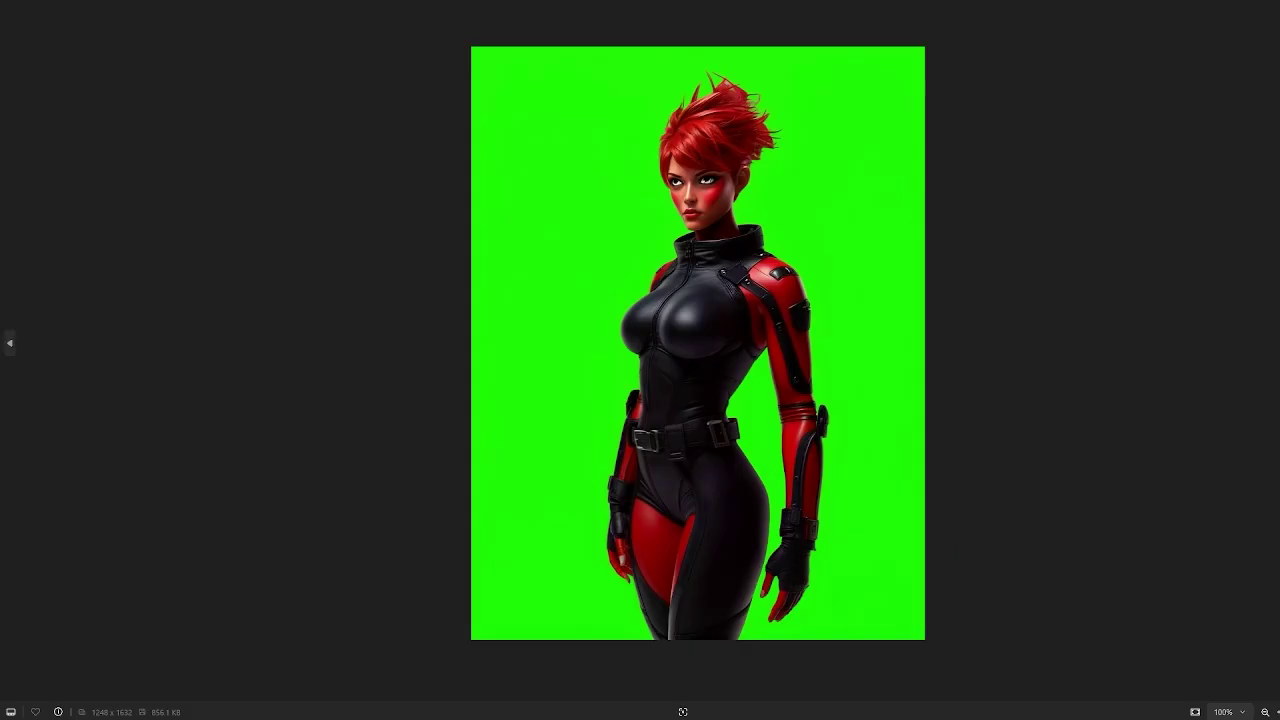
pyautogui.press('Right')
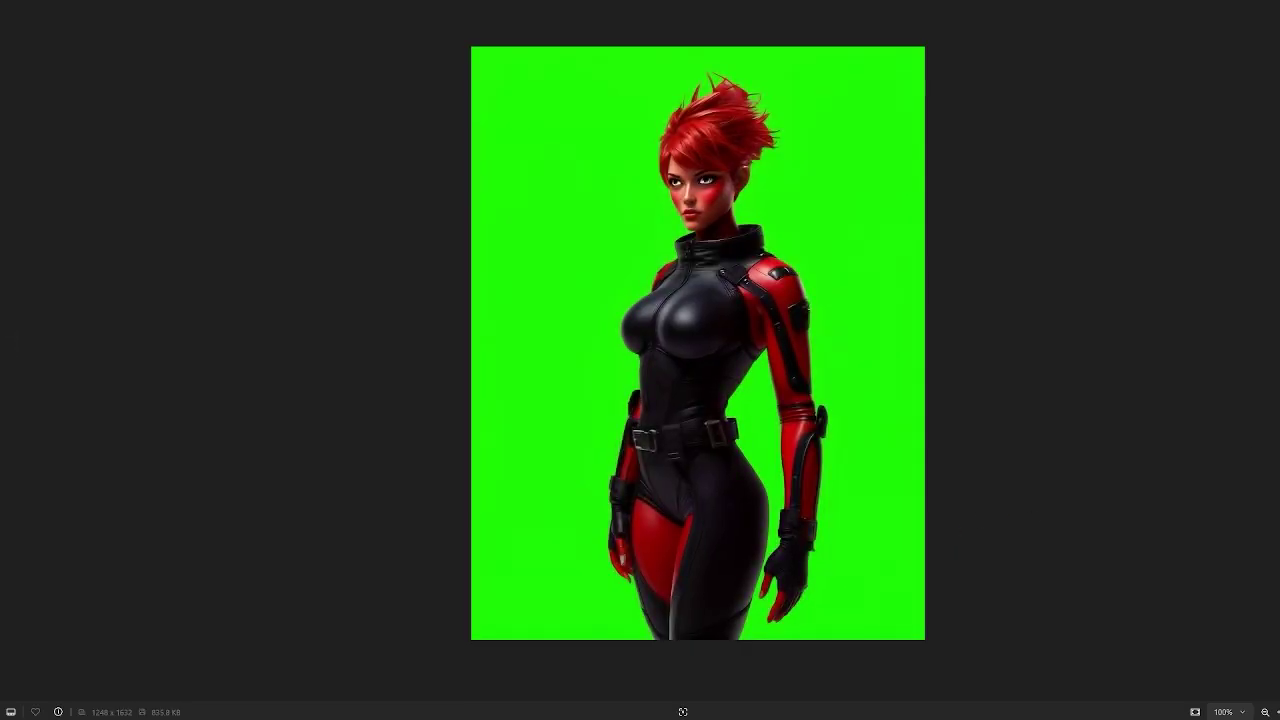
pyautogui.hotkey('alt', 'F4')
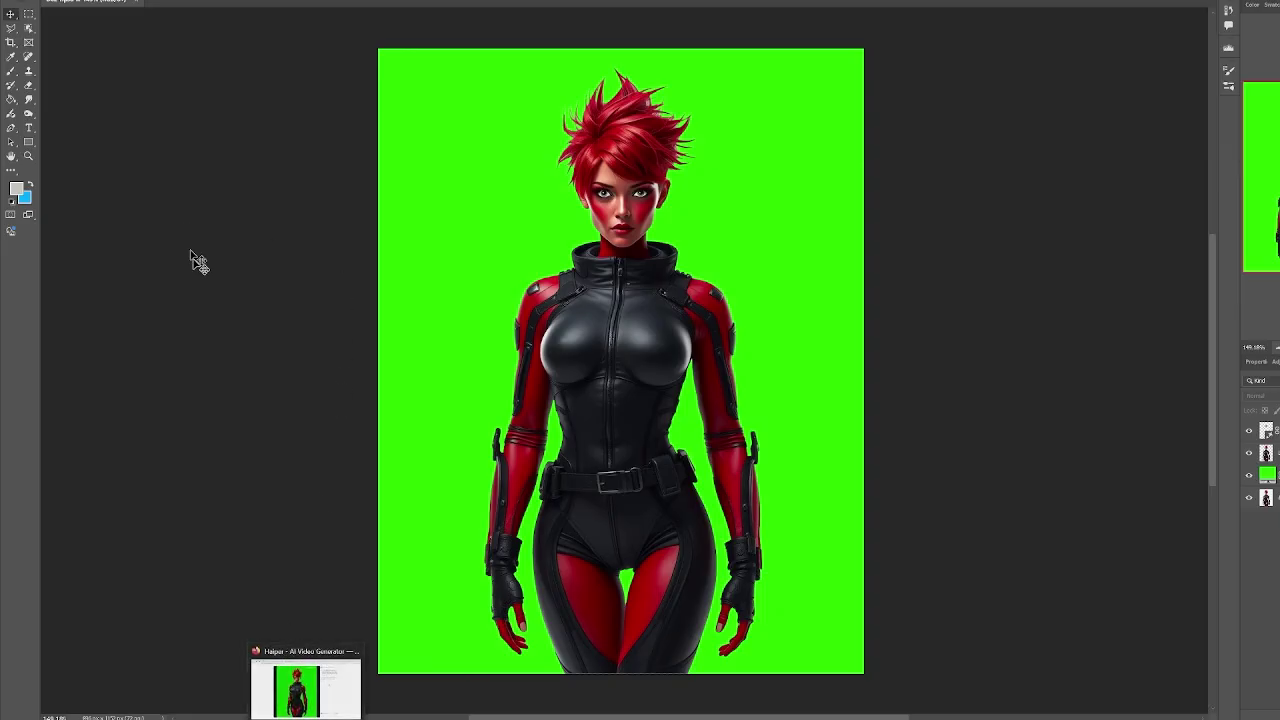
# Open frame Dez A_00147 from the Dez A folder in Adobe Photoshop 2025
pyautogui.moveTo(200, 717)
pyautogui.click(351, 686)
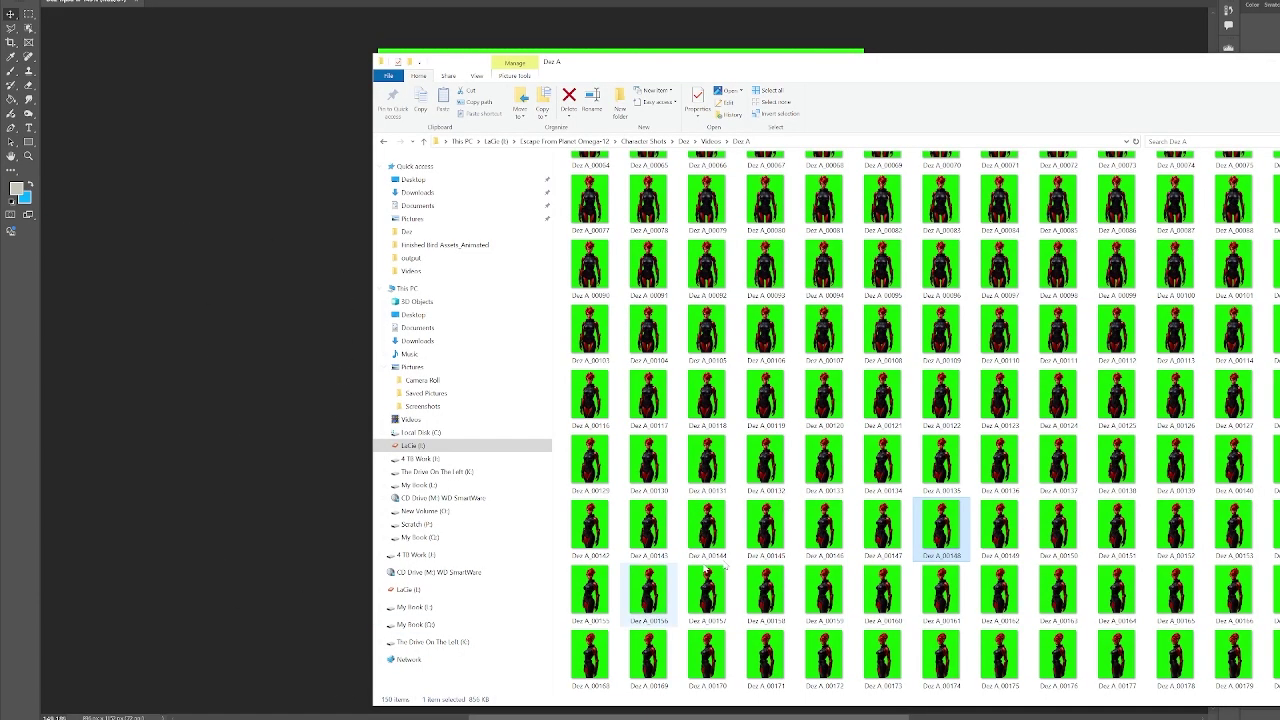
pyautogui.rightClick(885, 538)
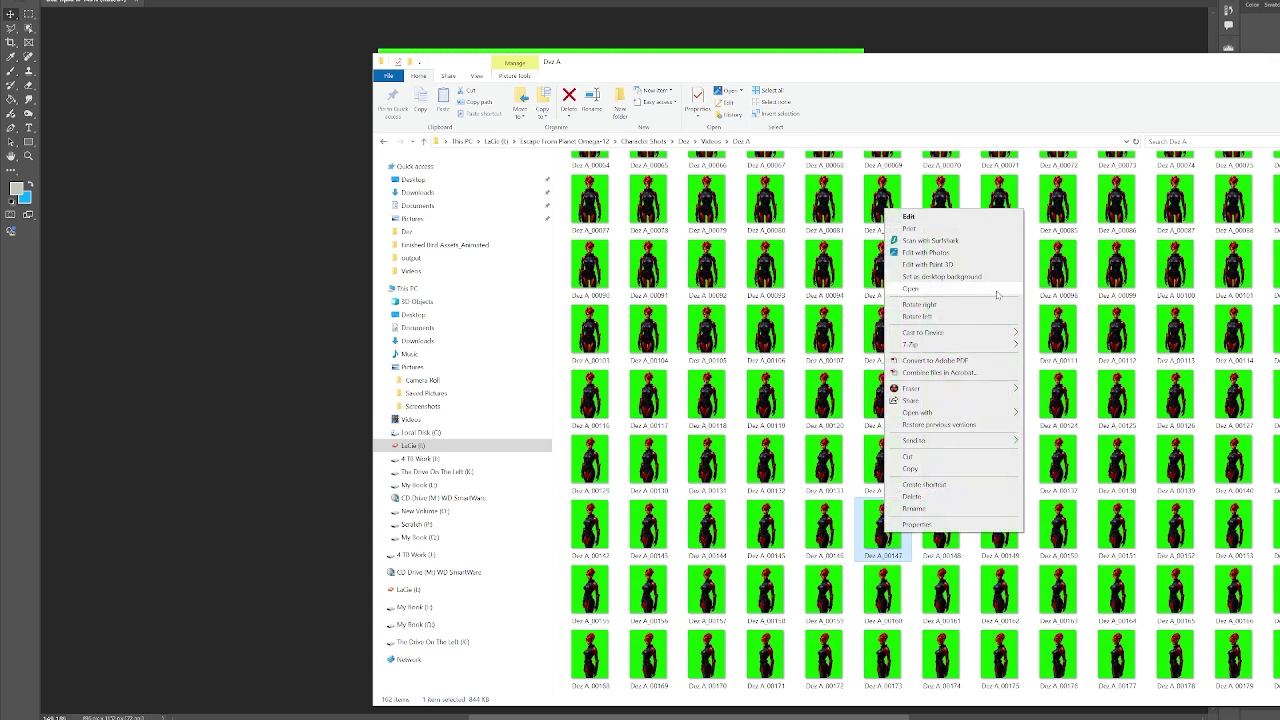
pyautogui.moveTo(1013, 414)
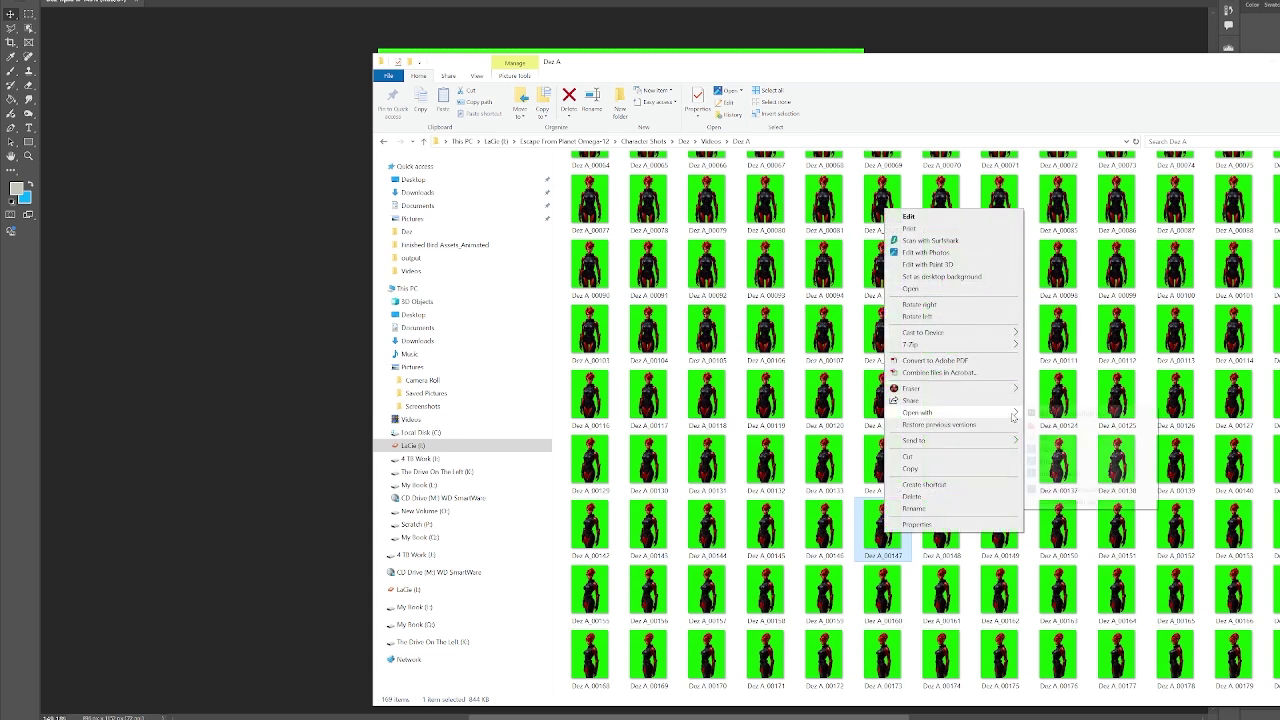
pyautogui.click(1060, 415)
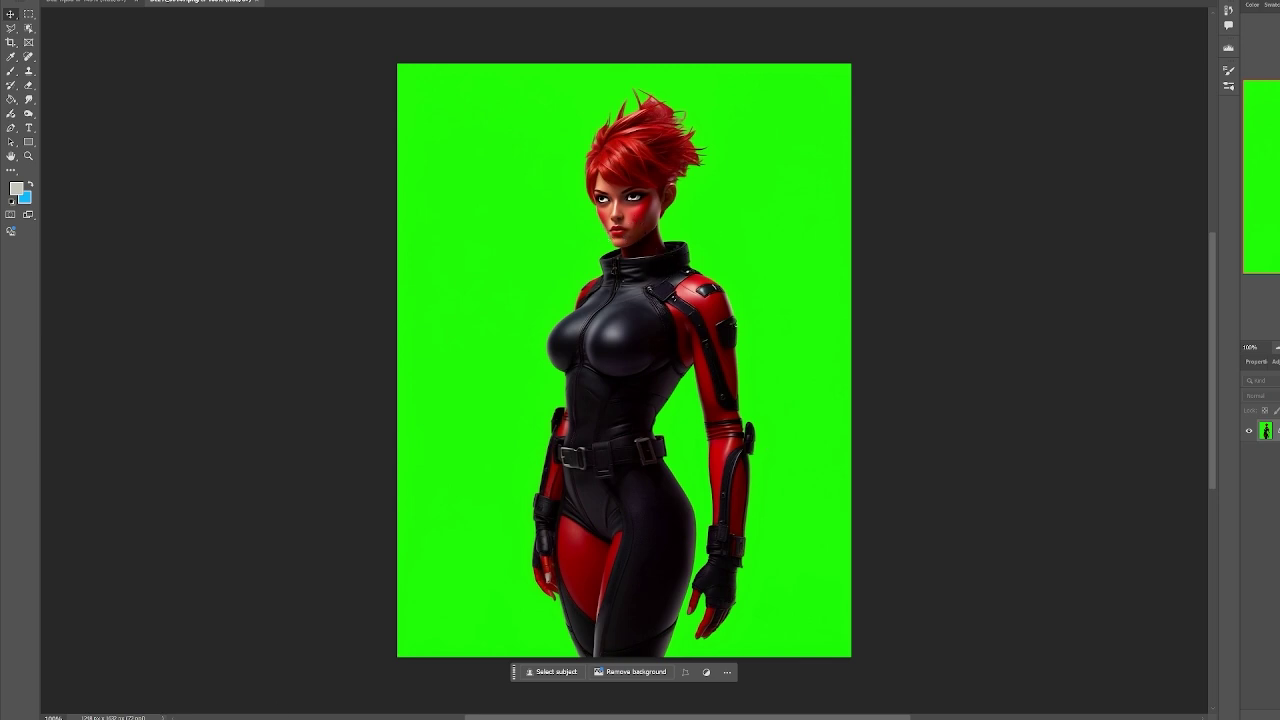
# Open the back-view frame Dez A_00263 from the Dez A folder in Adobe Photoshop 2025
pyautogui.click(360, 690)
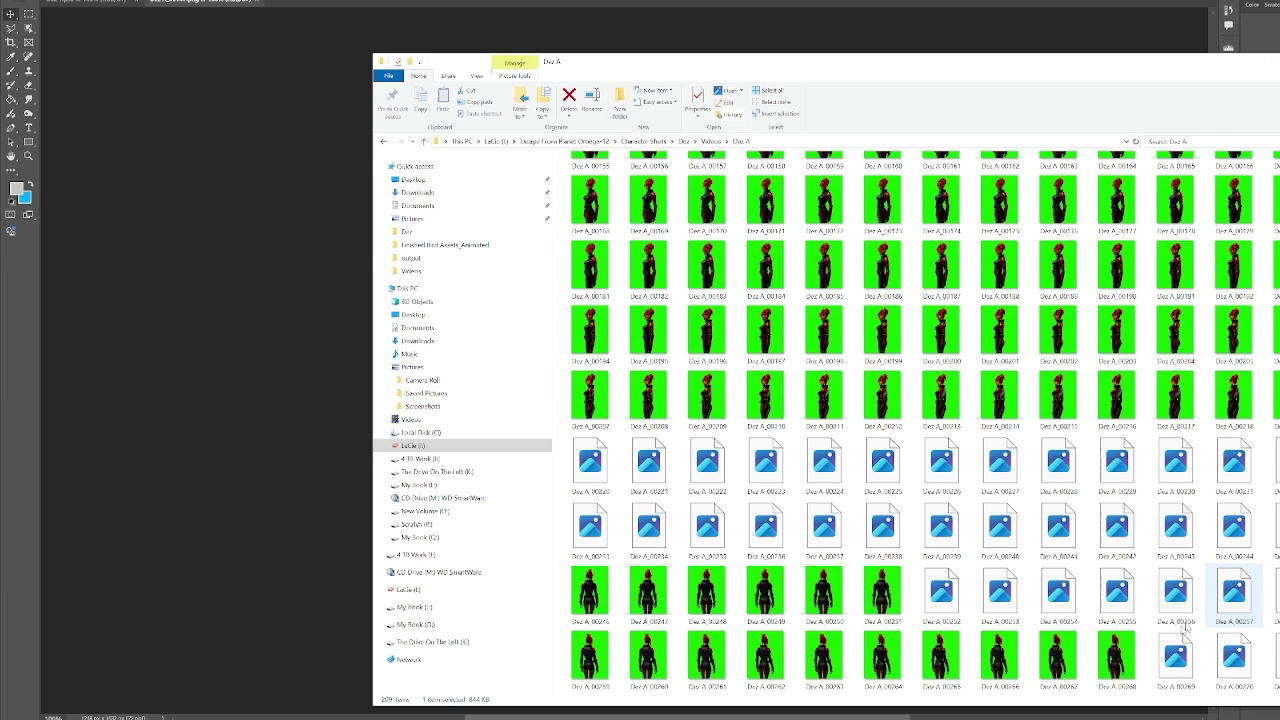
pyautogui.rightClick(824, 657)
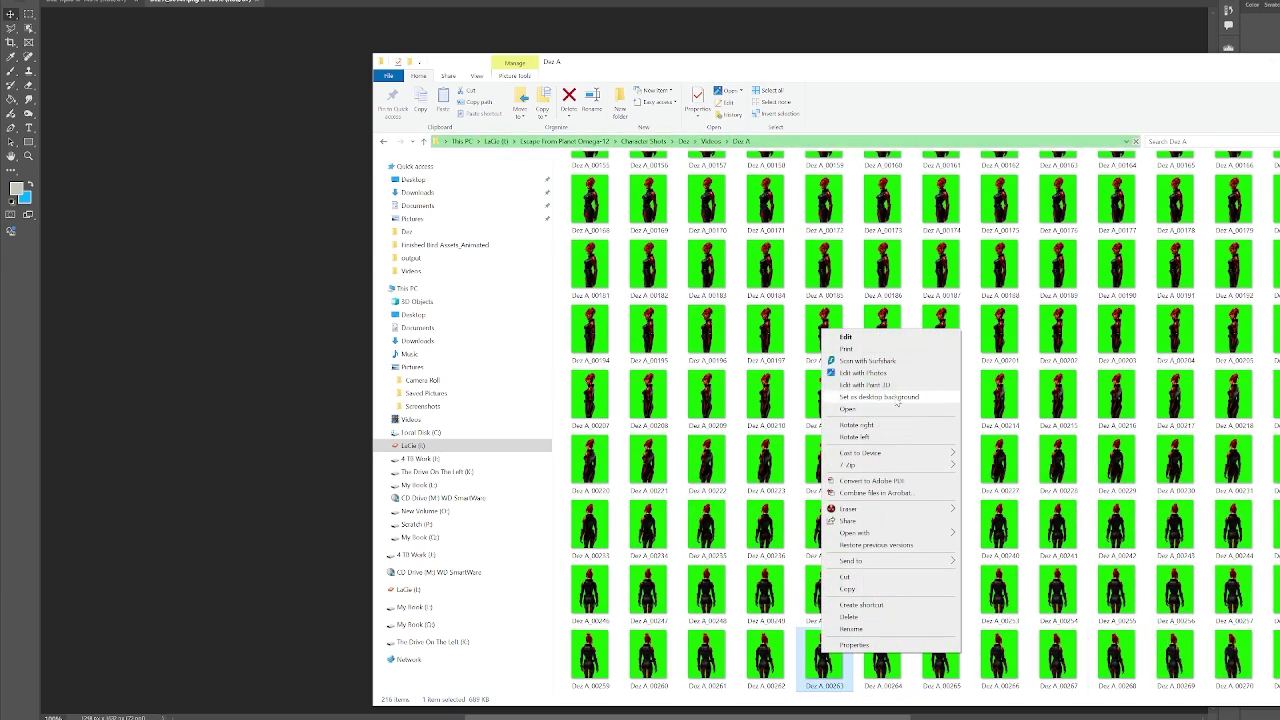
pyautogui.moveTo(929, 537)
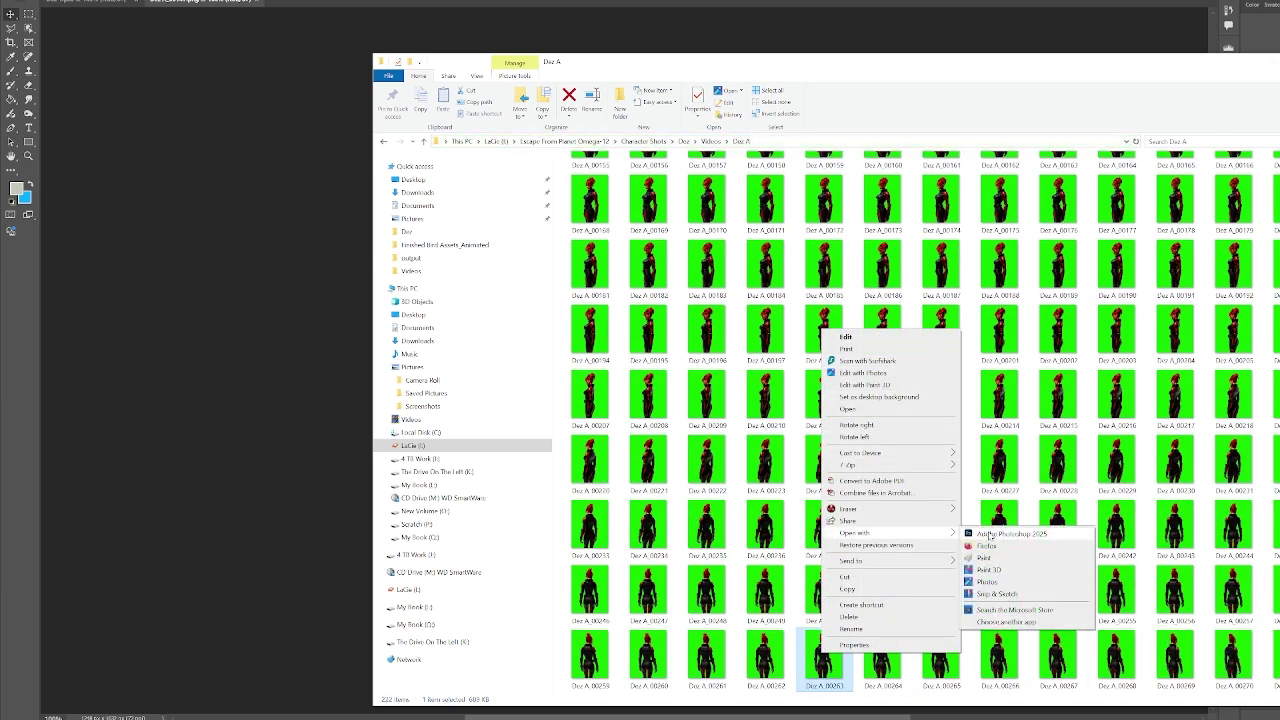
pyautogui.click(990, 536)
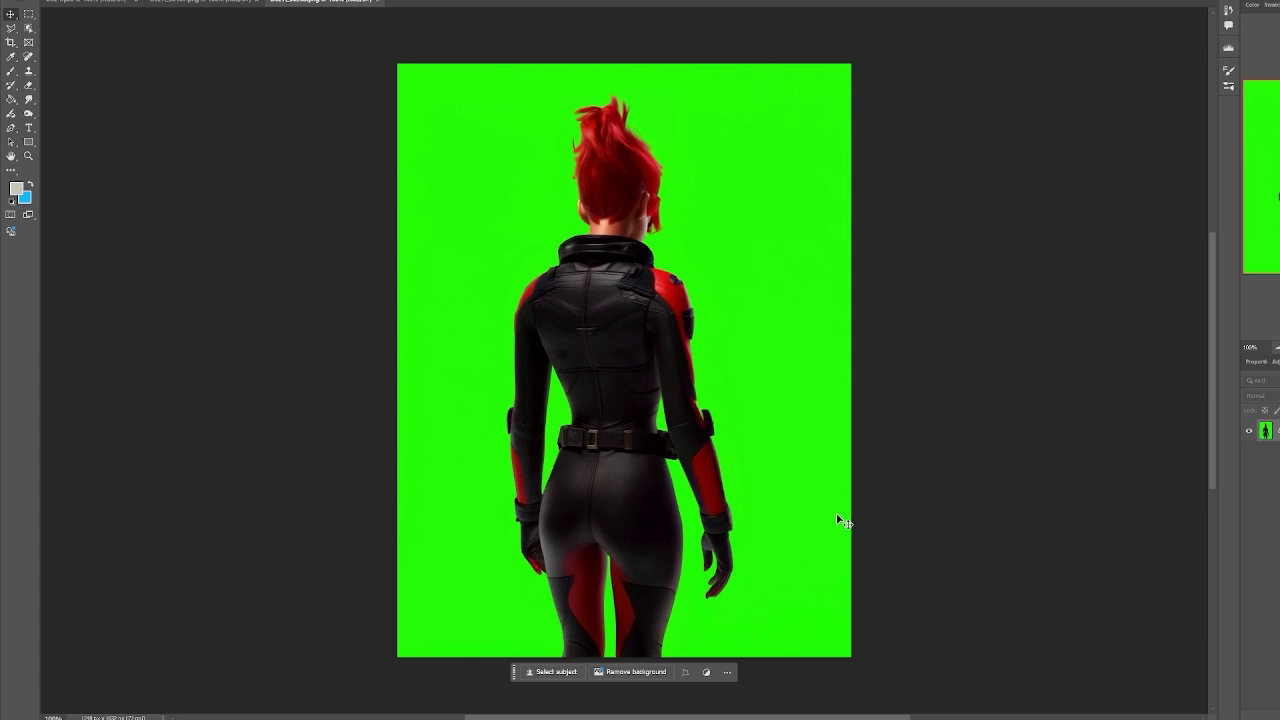
# Examine the back, collar and belt details of the character in the opened back-view frame up close
pyautogui.scroll(2, 580, 414)
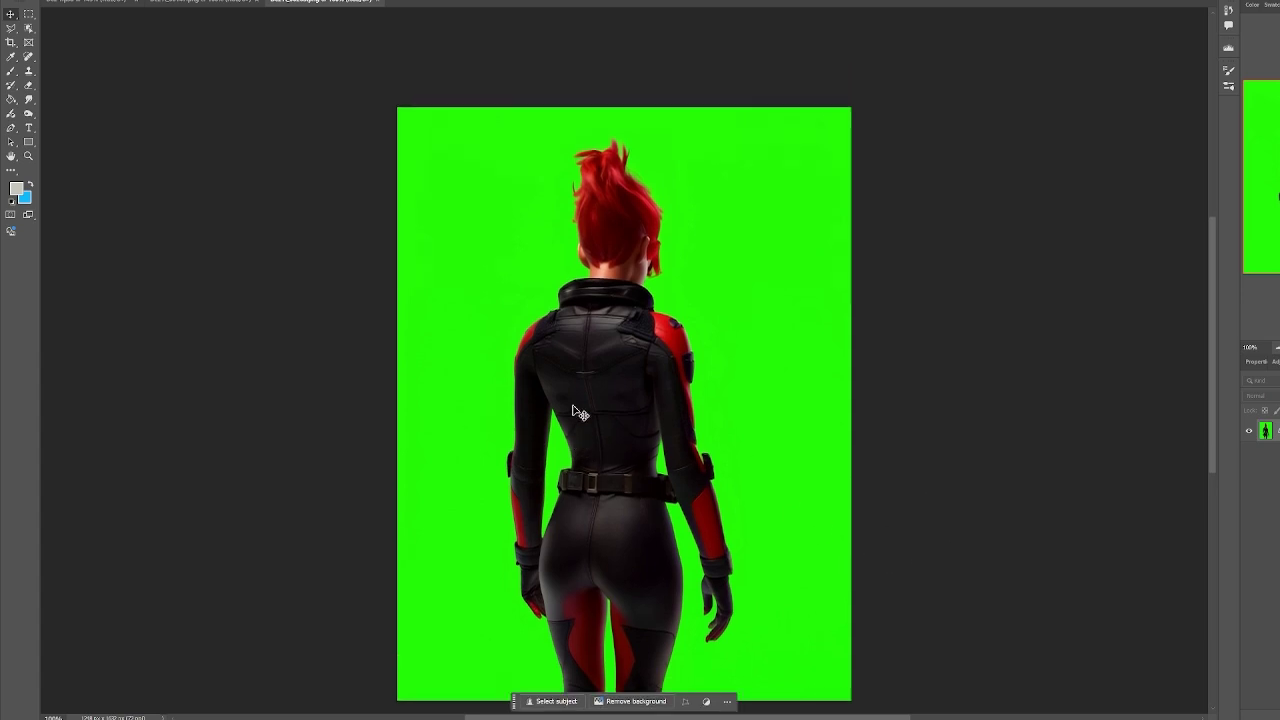
pyautogui.scroll(5, 623, 363)
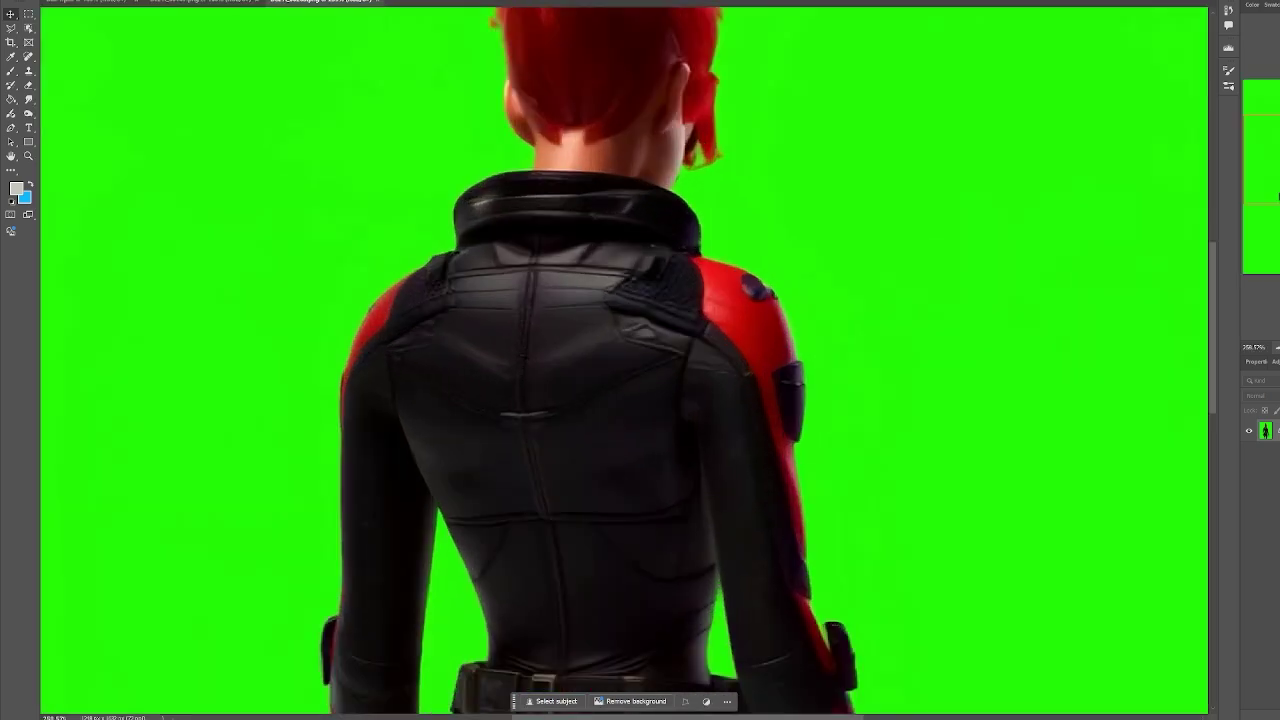
pyautogui.scroll(3, 624, 360)
pyautogui.scroll(-8, 624, 360)
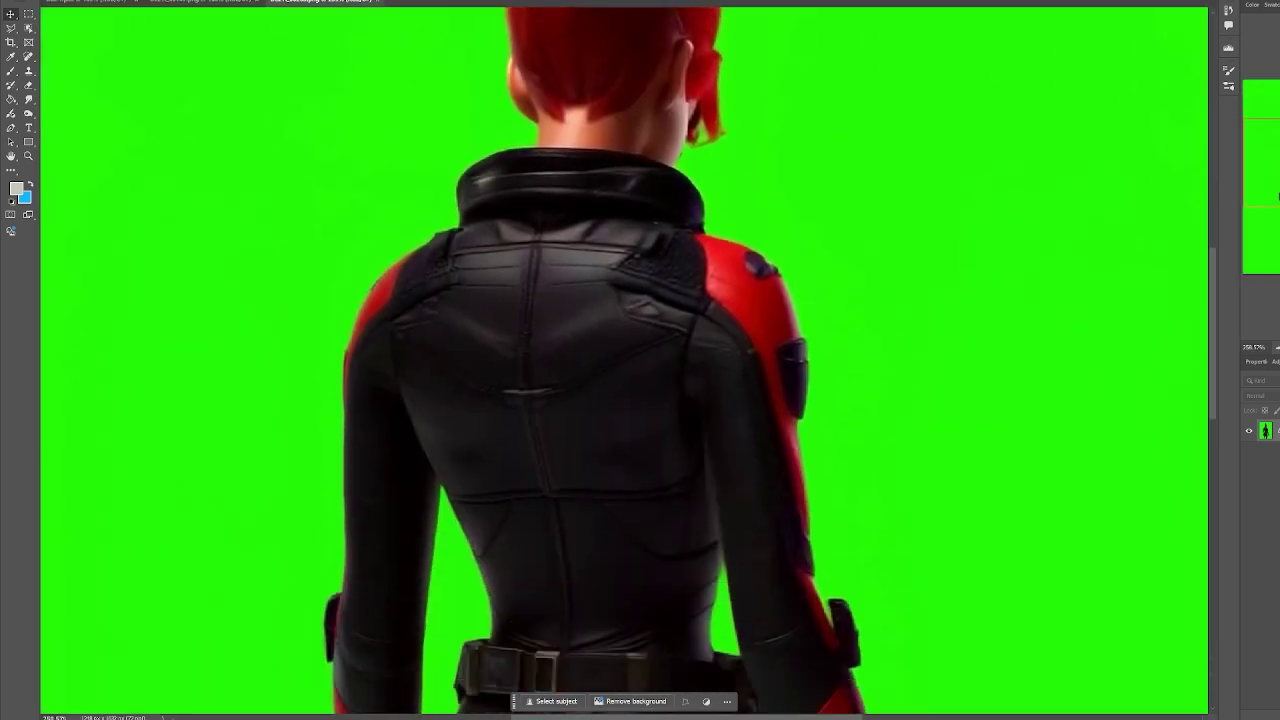
pyautogui.scroll(4, 624, 360)
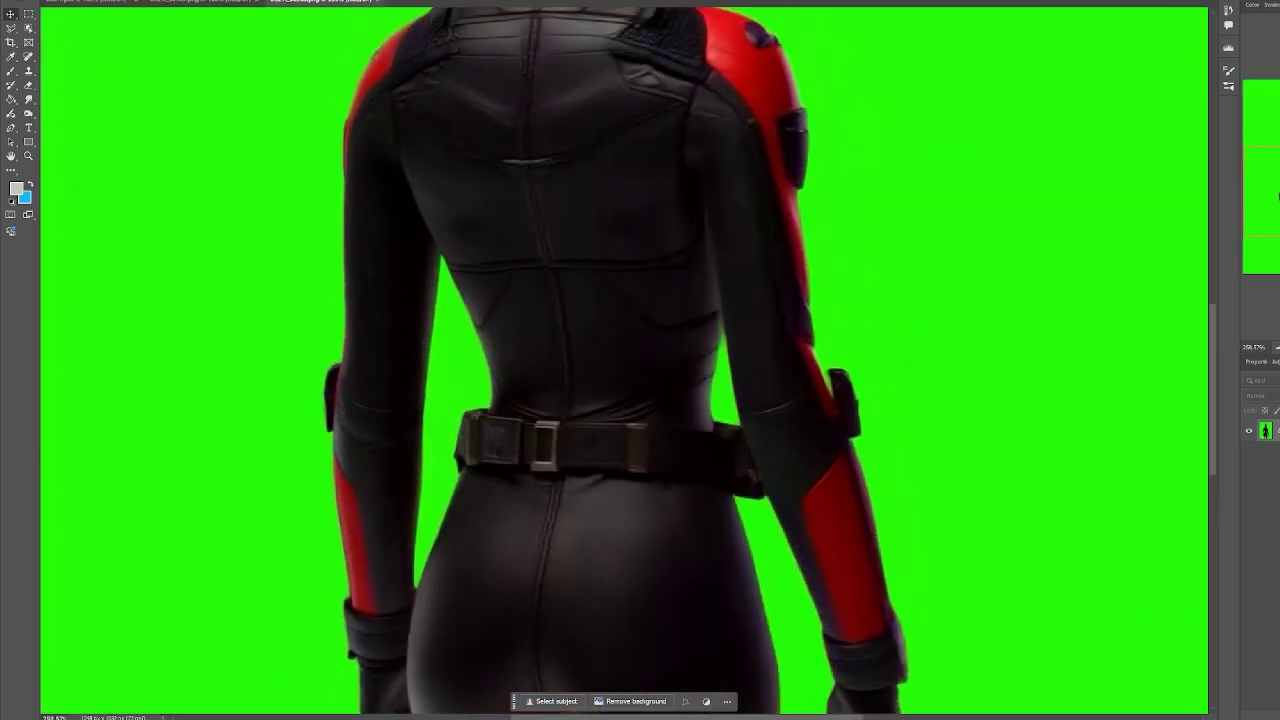
pyautogui.scroll(-5, 624, 360)
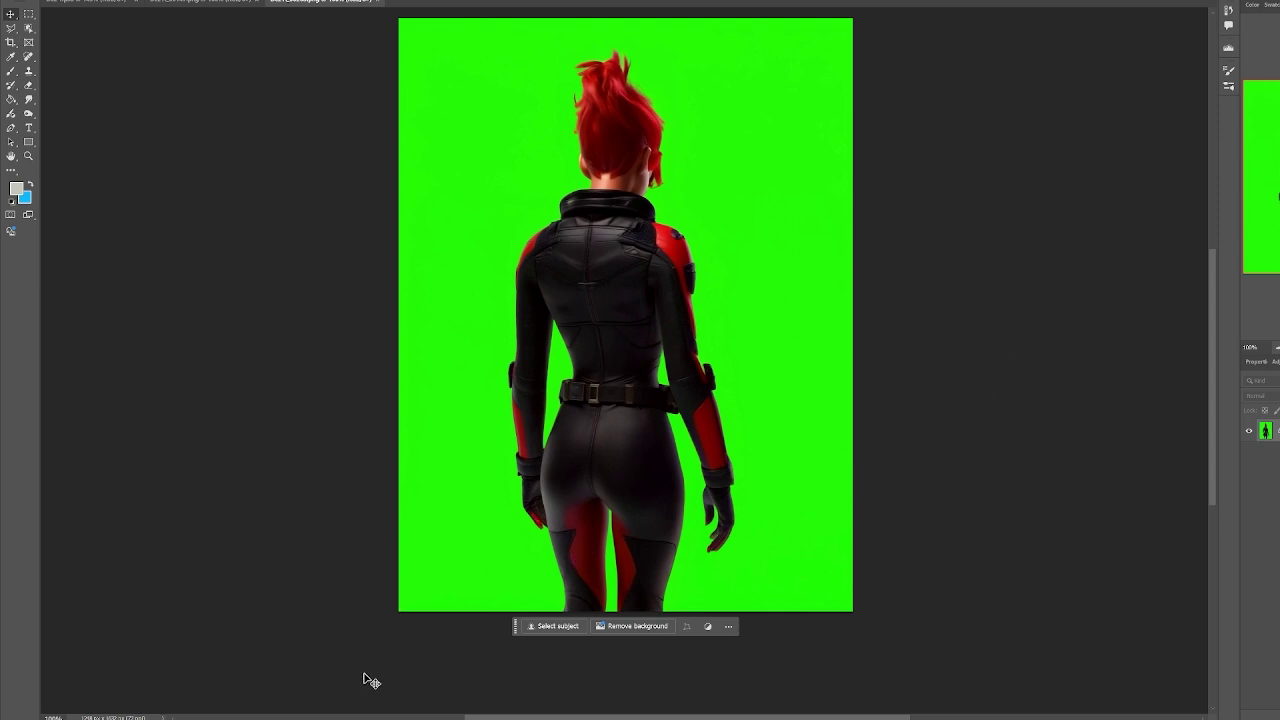
# Open the ComfyUI output folder and view its character sheet images one by one, examining the red-background sheet up close
pyautogui.moveTo(250, 719)
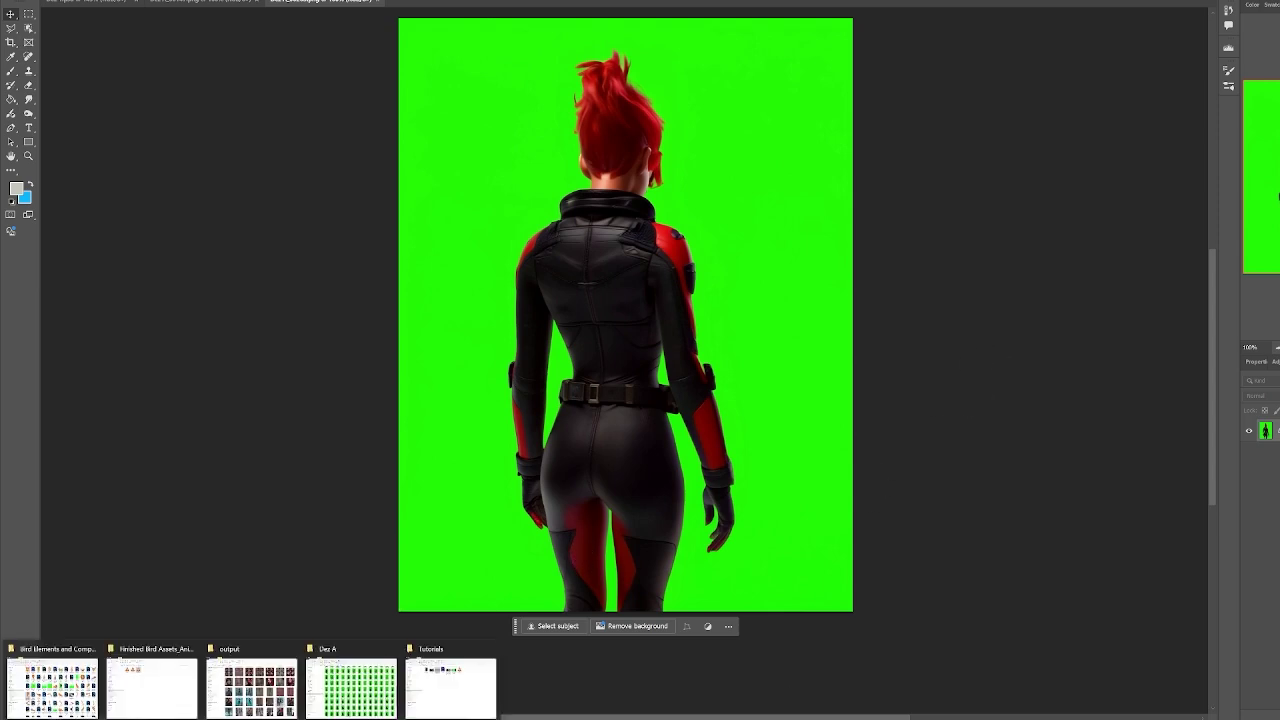
pyautogui.click(251, 688)
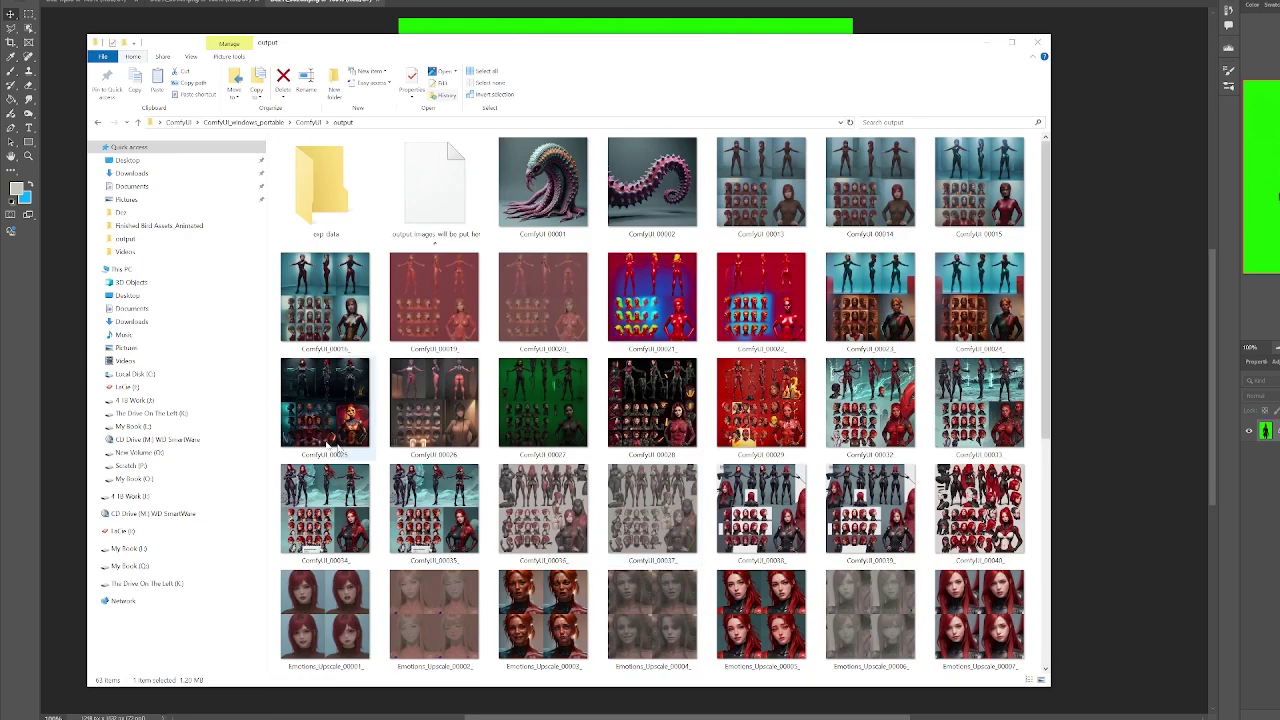
pyautogui.click(339, 316)
pyautogui.doubleClick(339, 316)
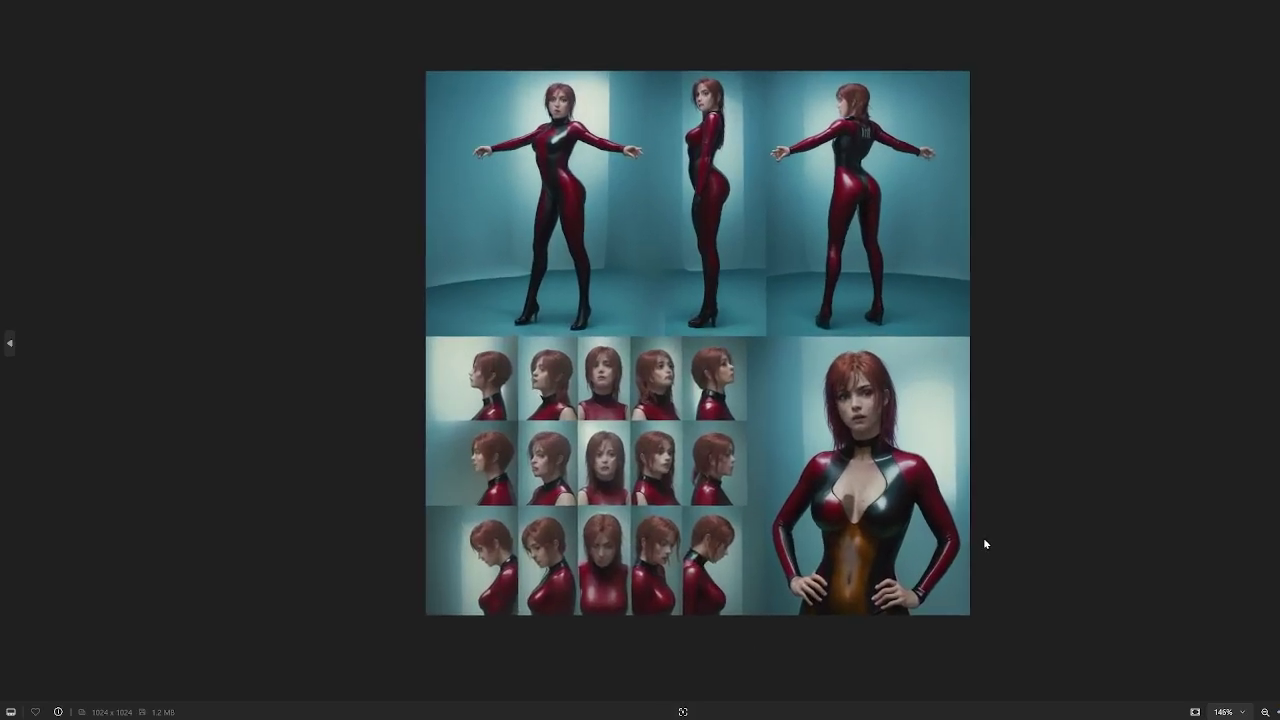
pyautogui.press('Right')
pyautogui.press('Right')
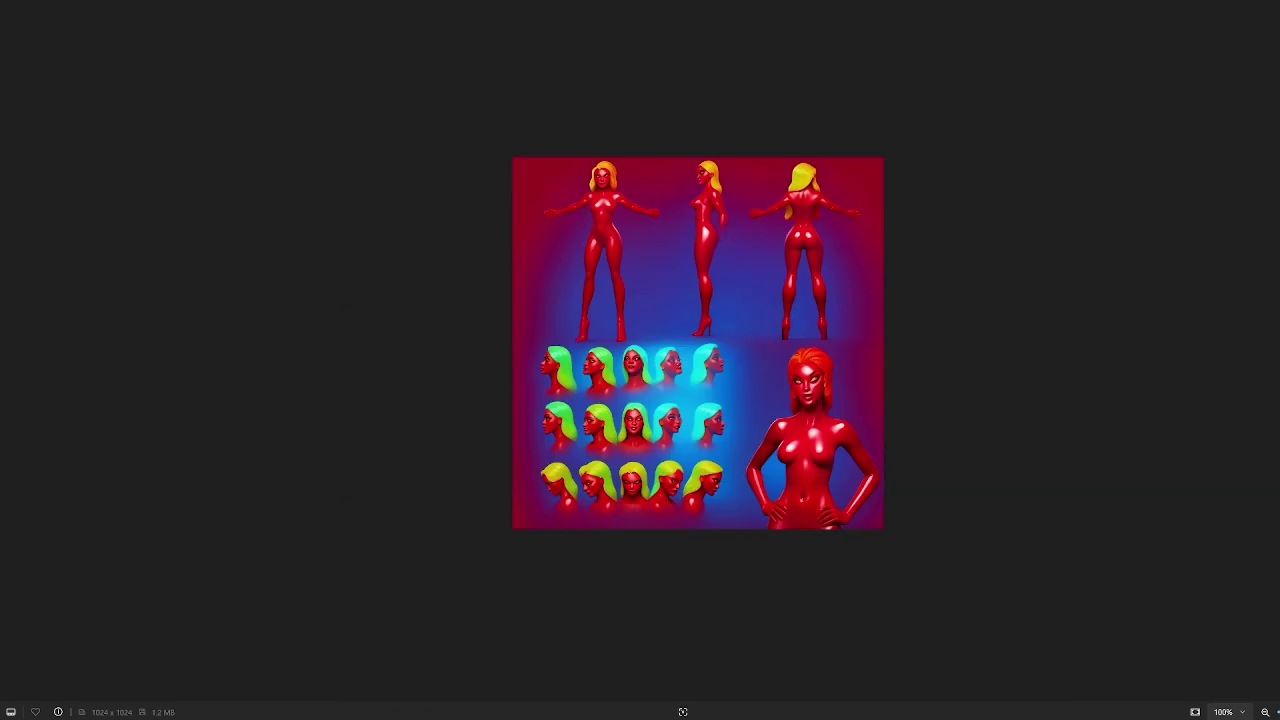
pyautogui.press('Right')
pyautogui.press('Right')
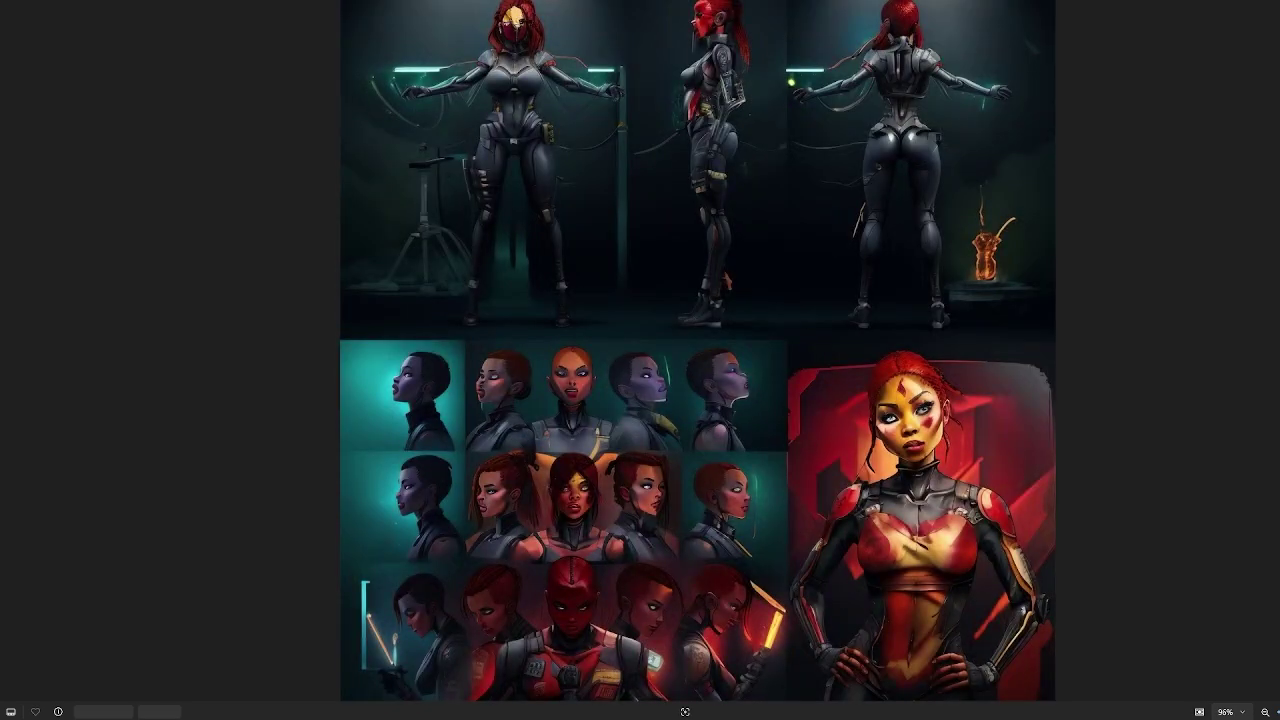
pyautogui.press('Right')
pyautogui.press('Right')
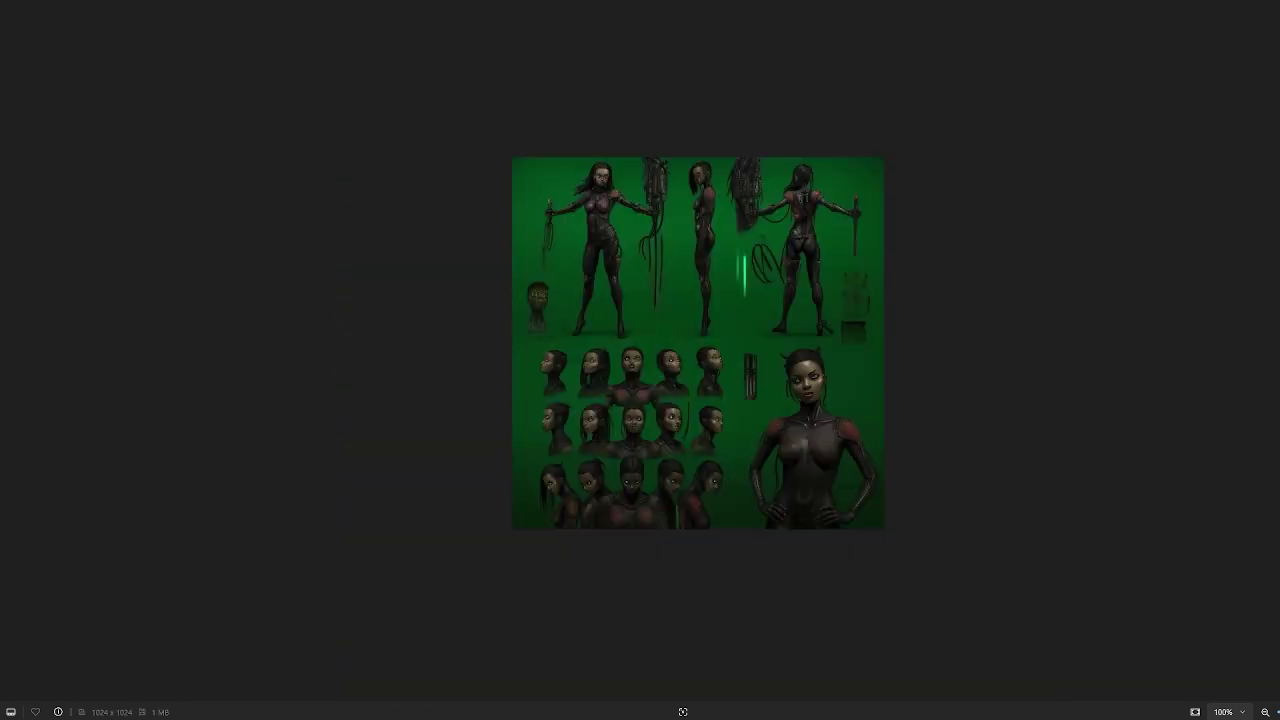
pyautogui.press('Right')
pyautogui.press('Right')
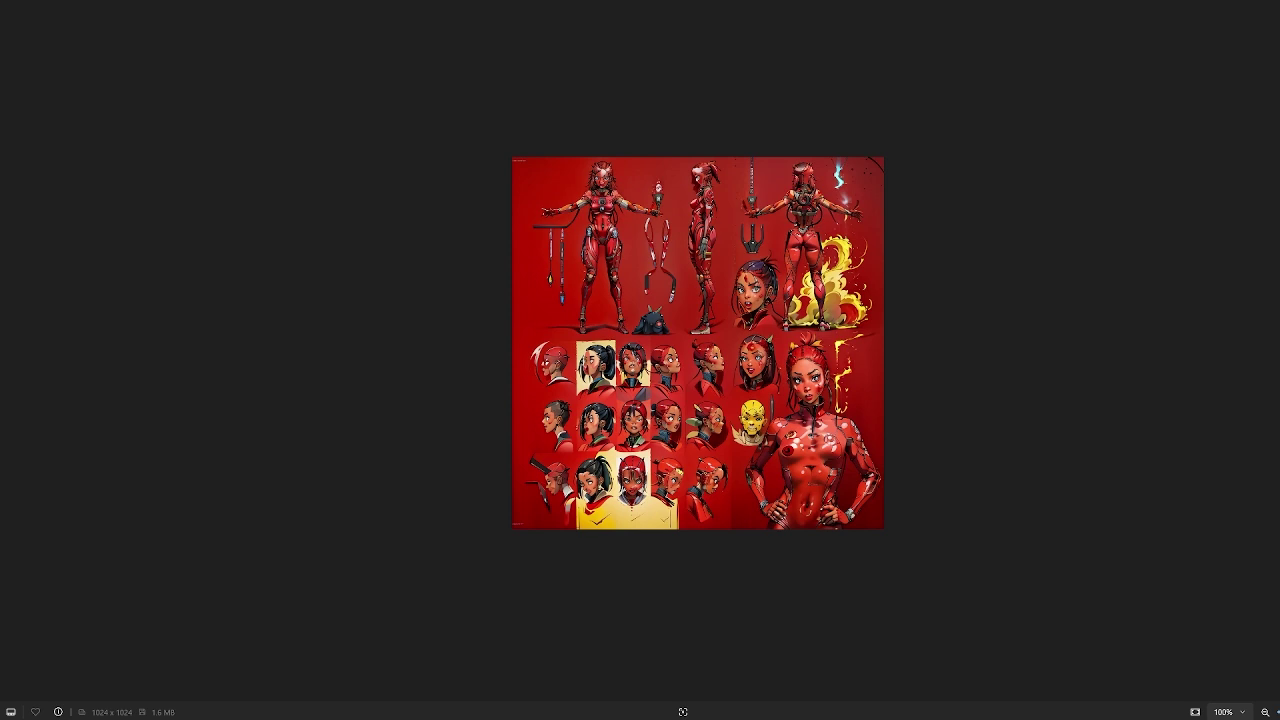
pyautogui.hotkey('ctrl', '+')
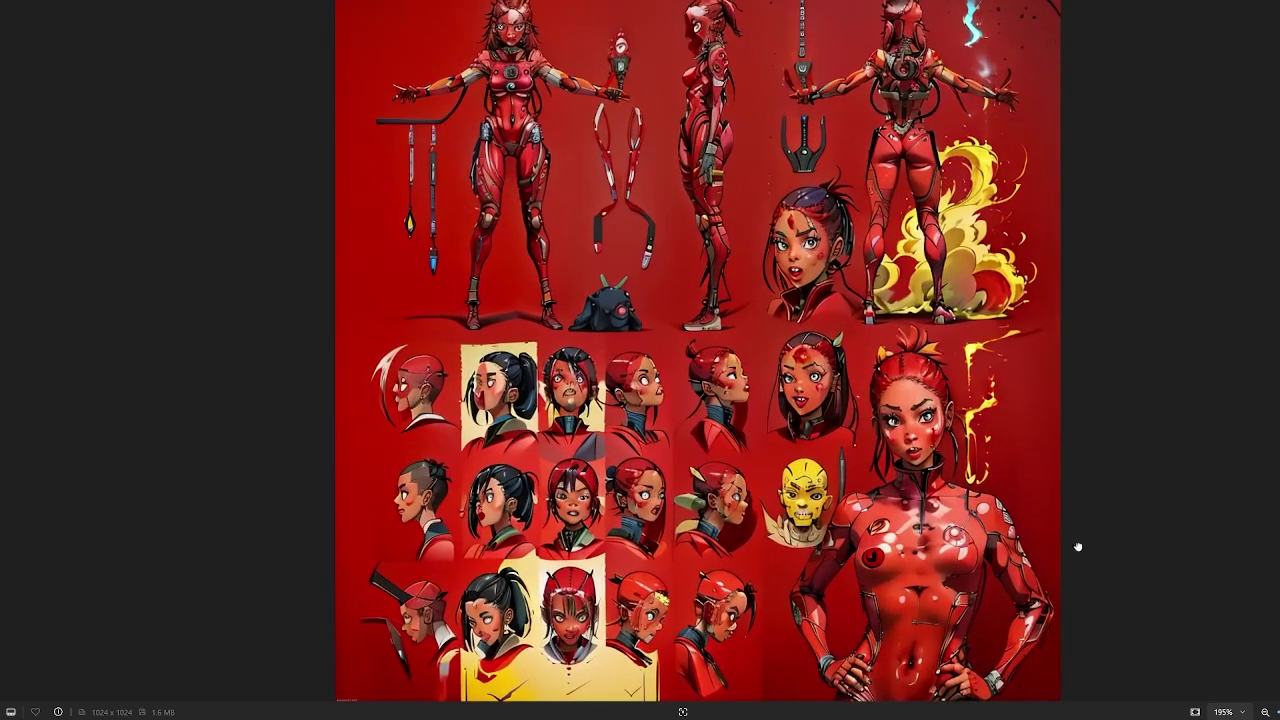
pyautogui.hotkey('ctrl', '-')
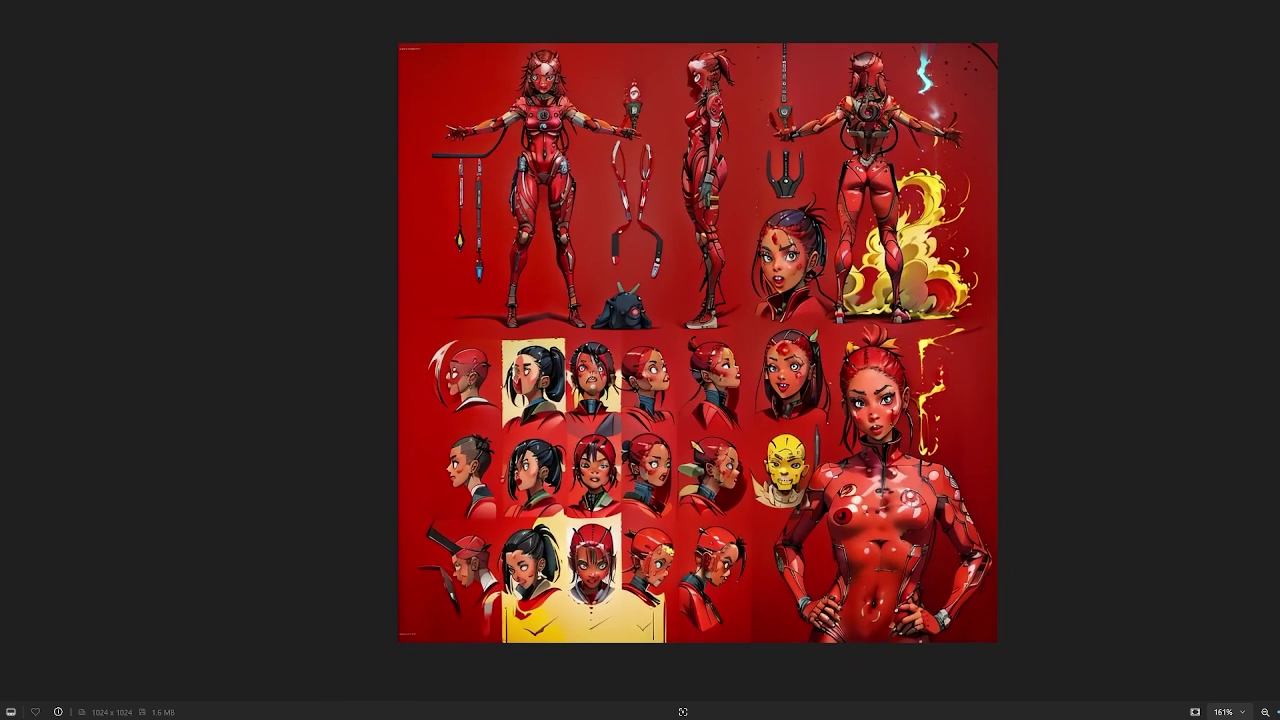
# Examine the character sheets following the red-background one, close the image viewer, and look through the rest of the output folder
pyautogui.press('Right')
pyautogui.hotkey('ctrl', '+')
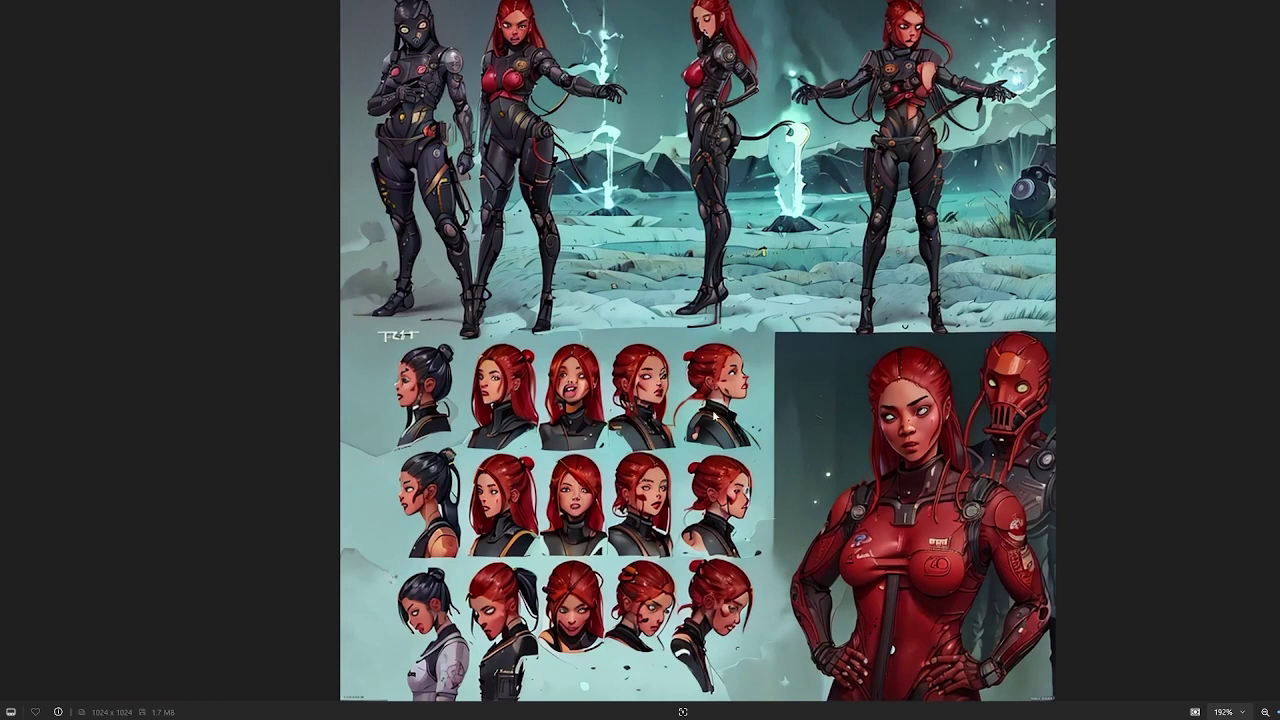
pyautogui.hotkey('ctrl', '-')
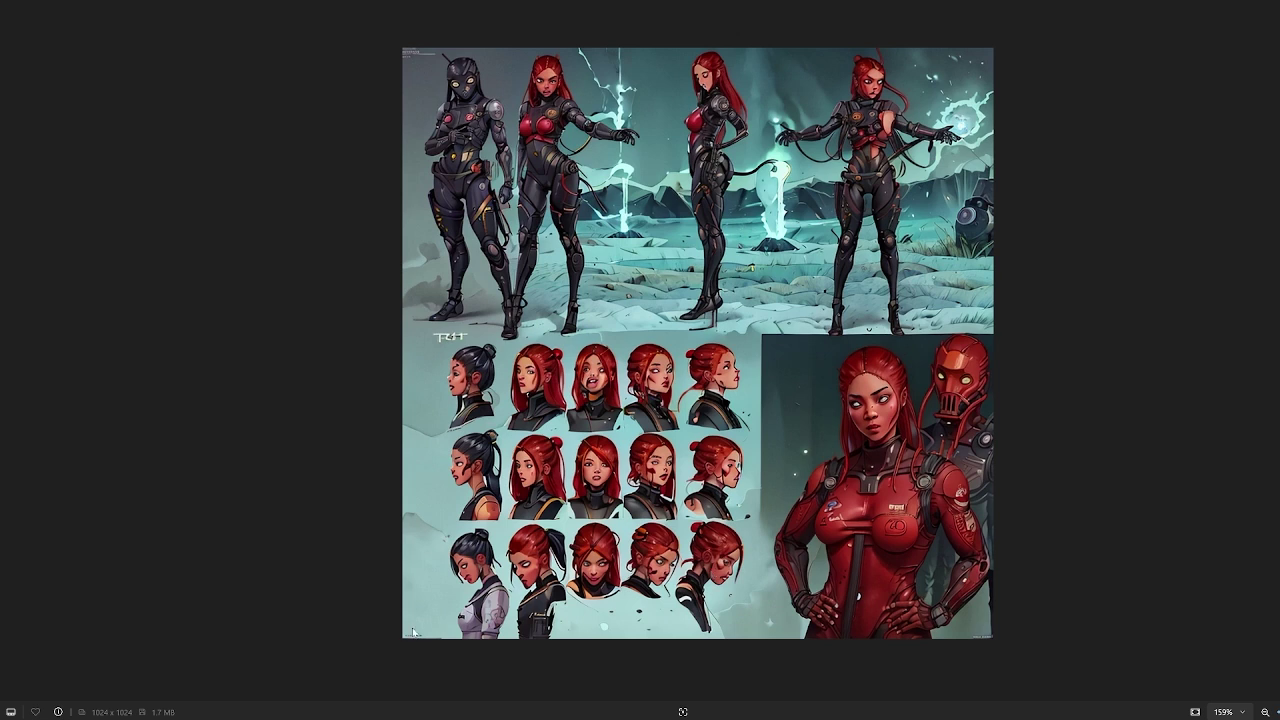
pyautogui.press('Right')
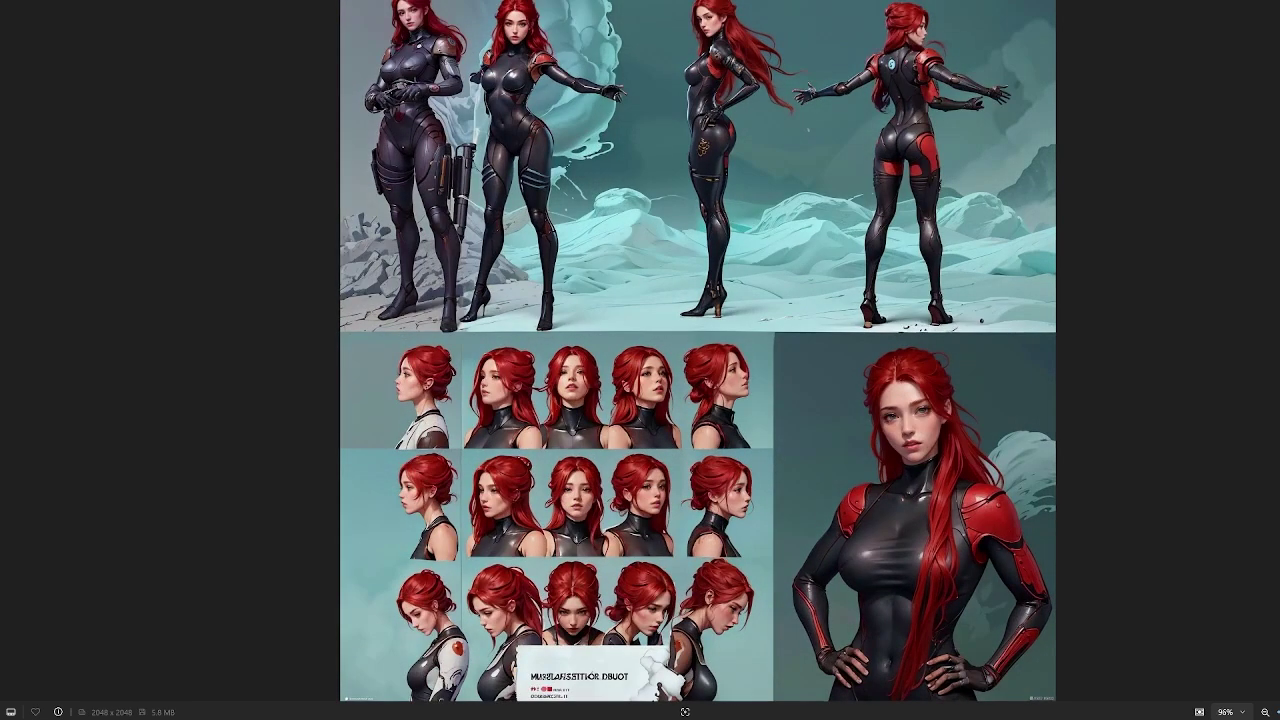
pyautogui.press('Right')
pyautogui.press('Right')
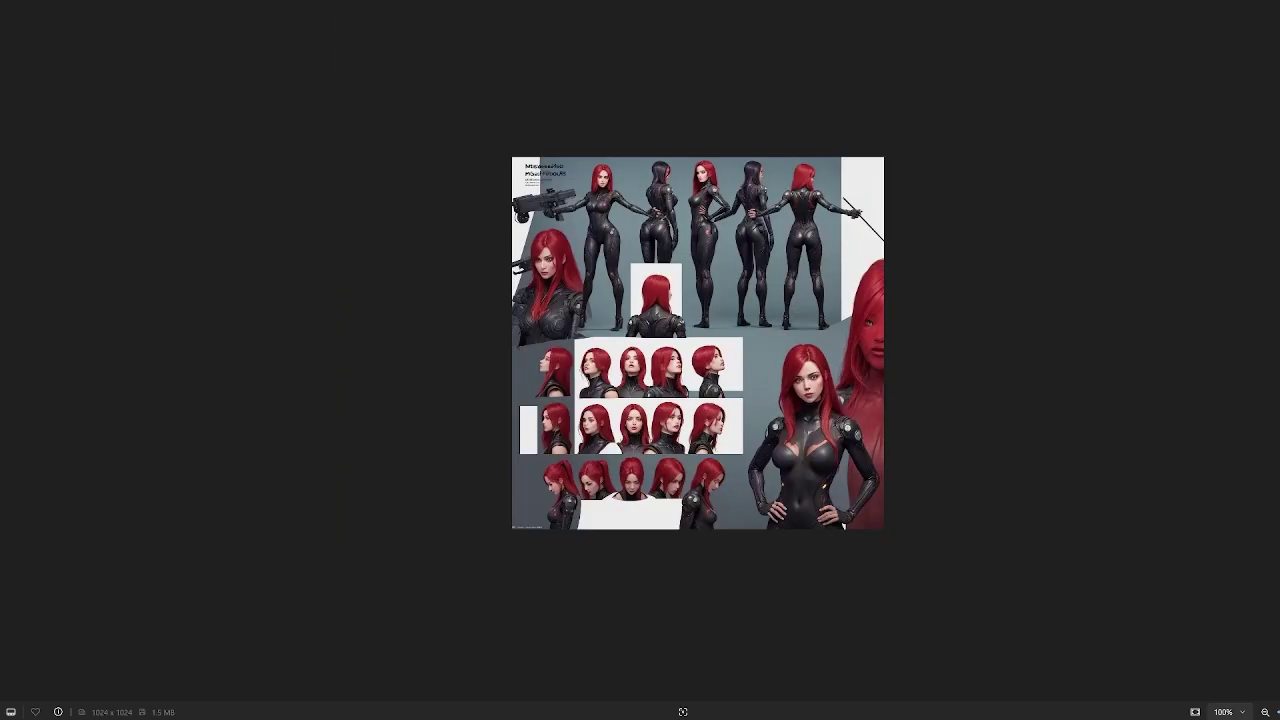
pyautogui.hotkey('alt', 'F4')
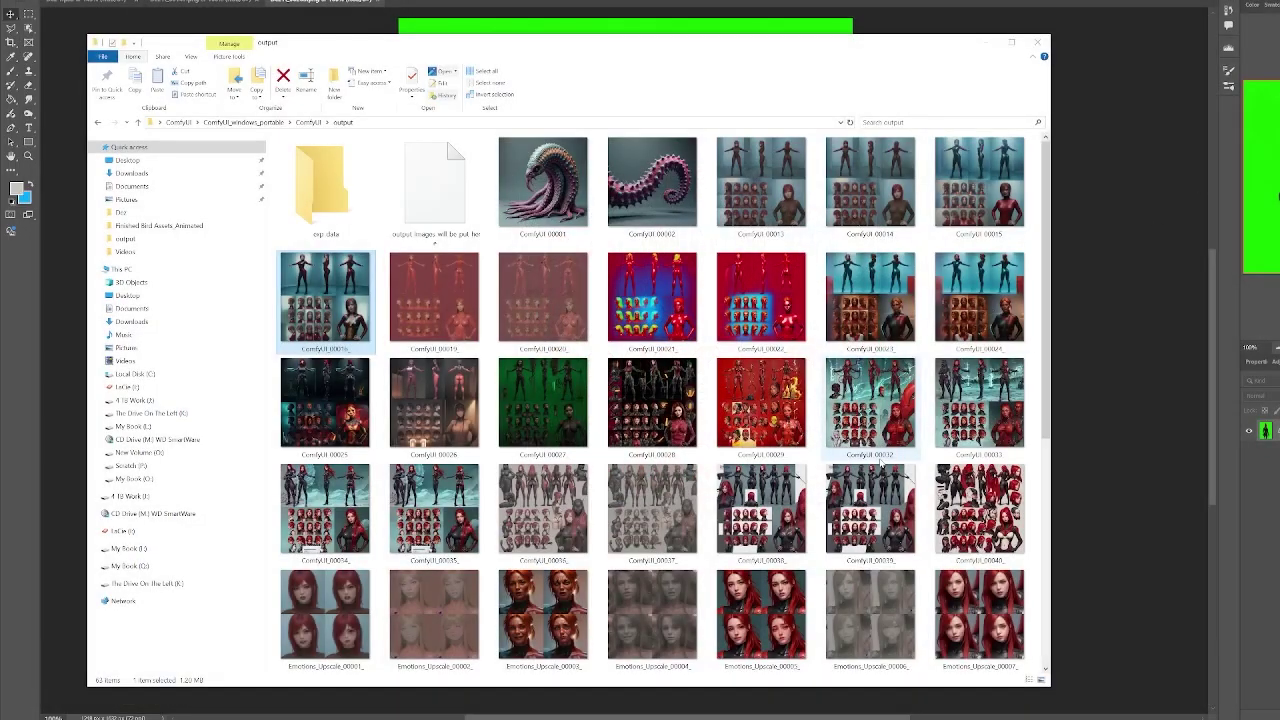
pyautogui.scroll(-10, 875, 458)
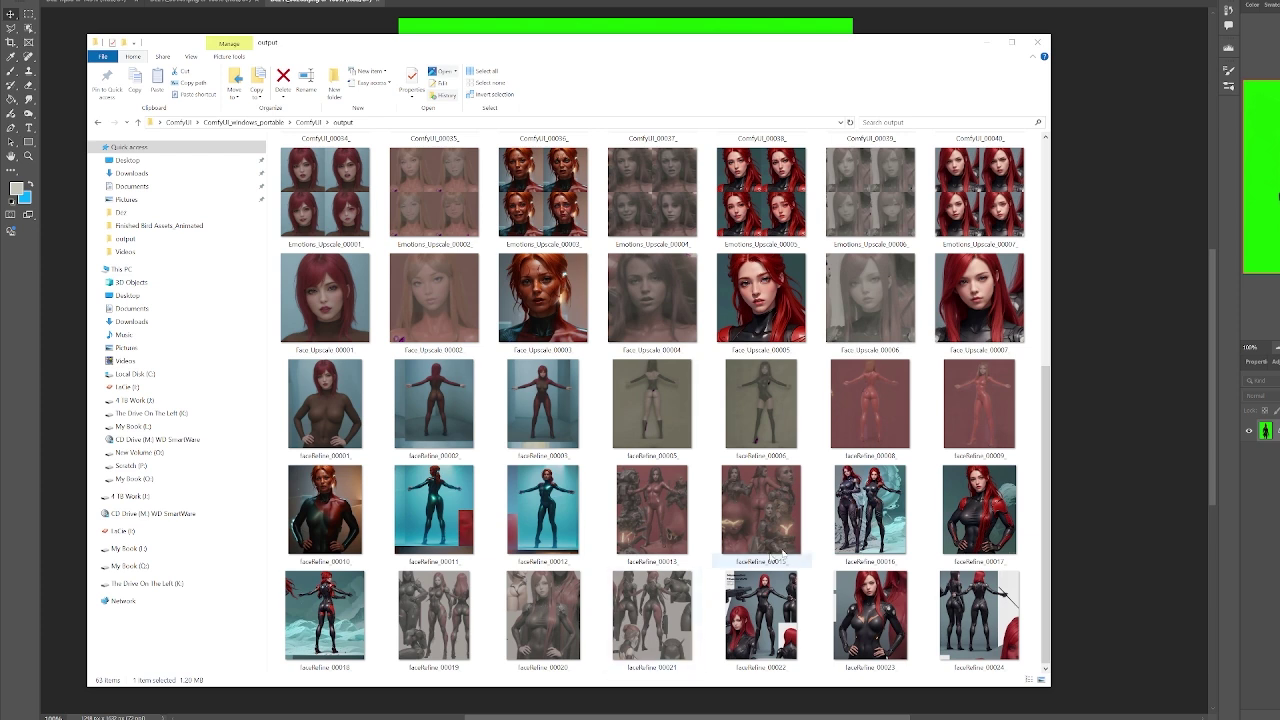
pyautogui.click(1143, 360)
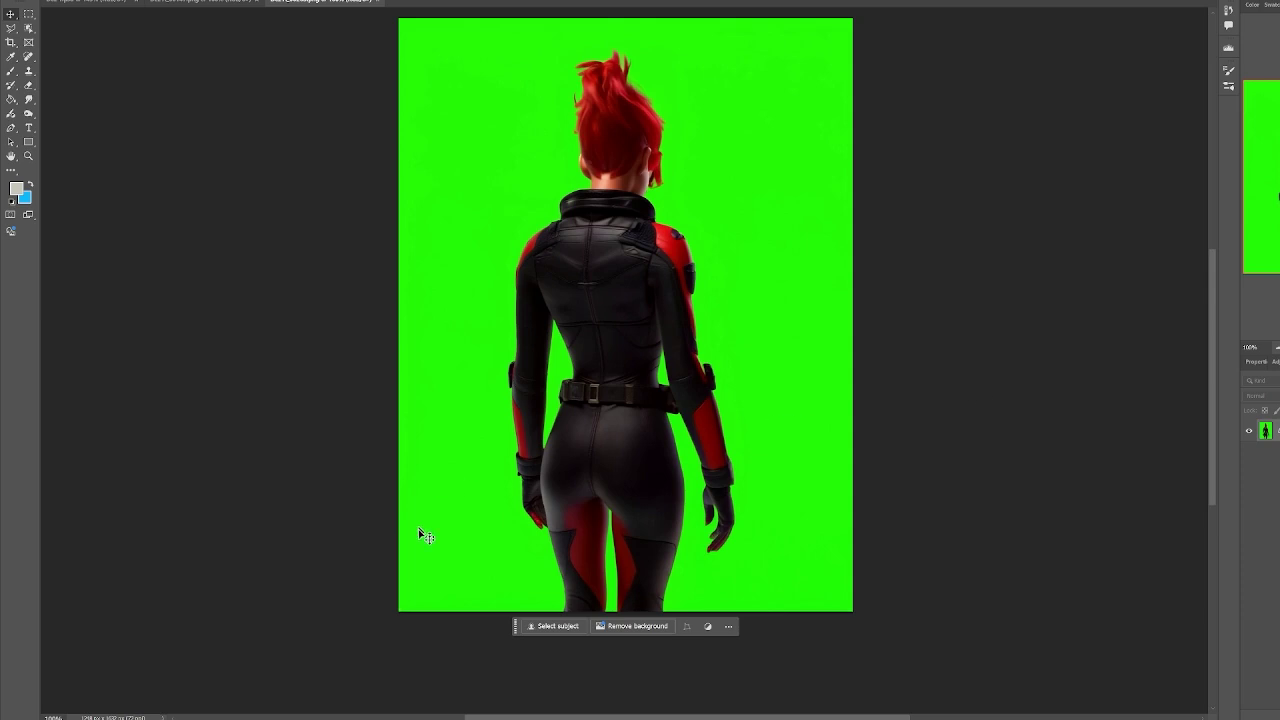
# Switch to the Viggle Mix page in the browser and bring up the Tutorials folder in File Explorer
pyautogui.moveTo(305, 718)
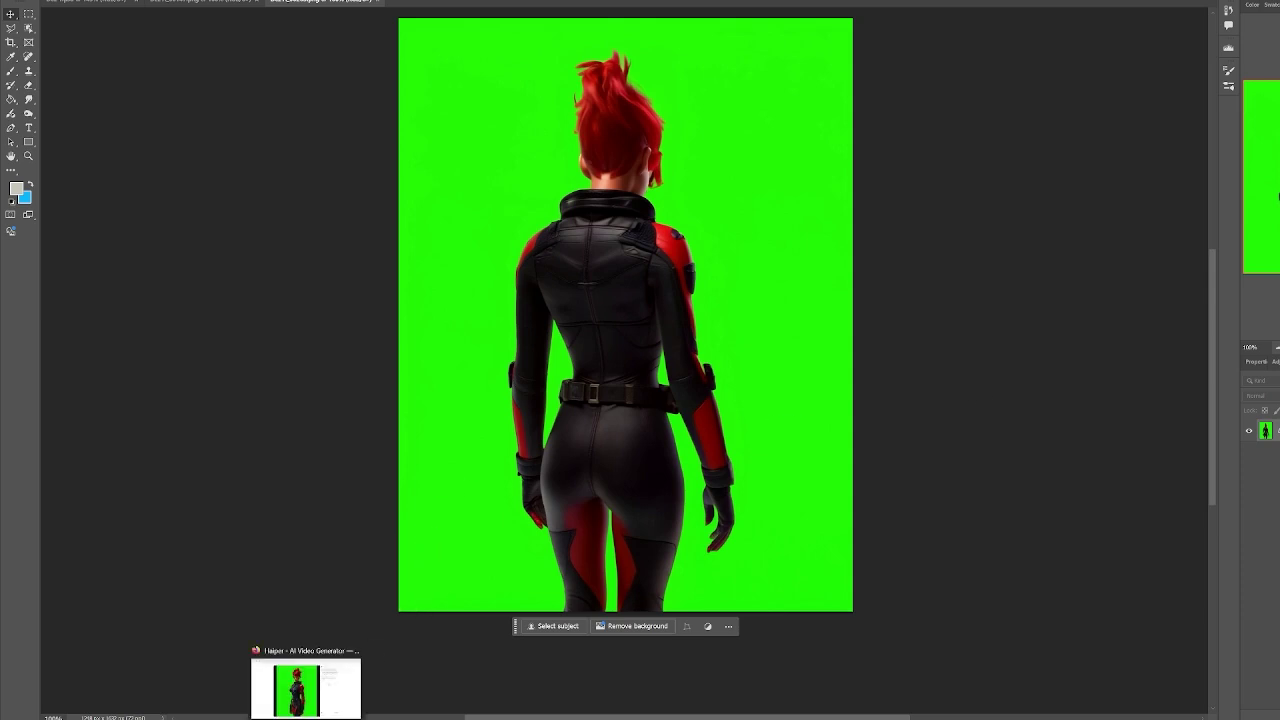
pyautogui.click(305, 690)
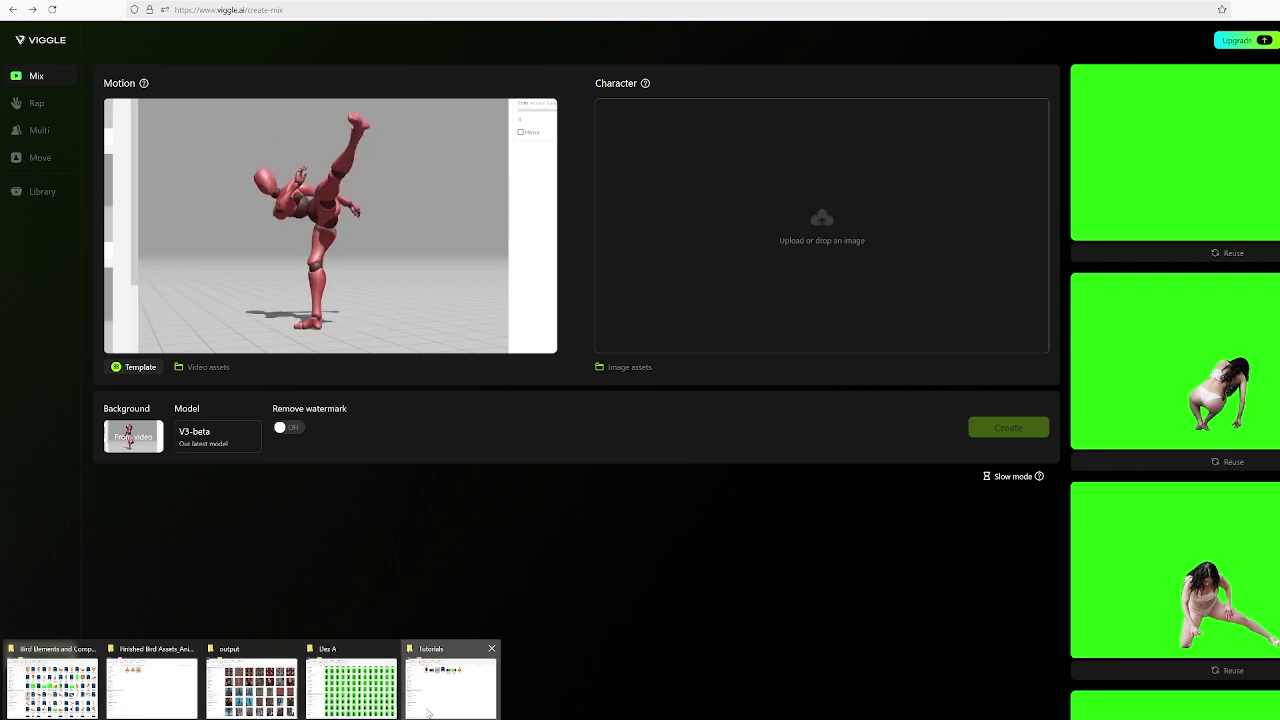
pyautogui.click(466, 686)
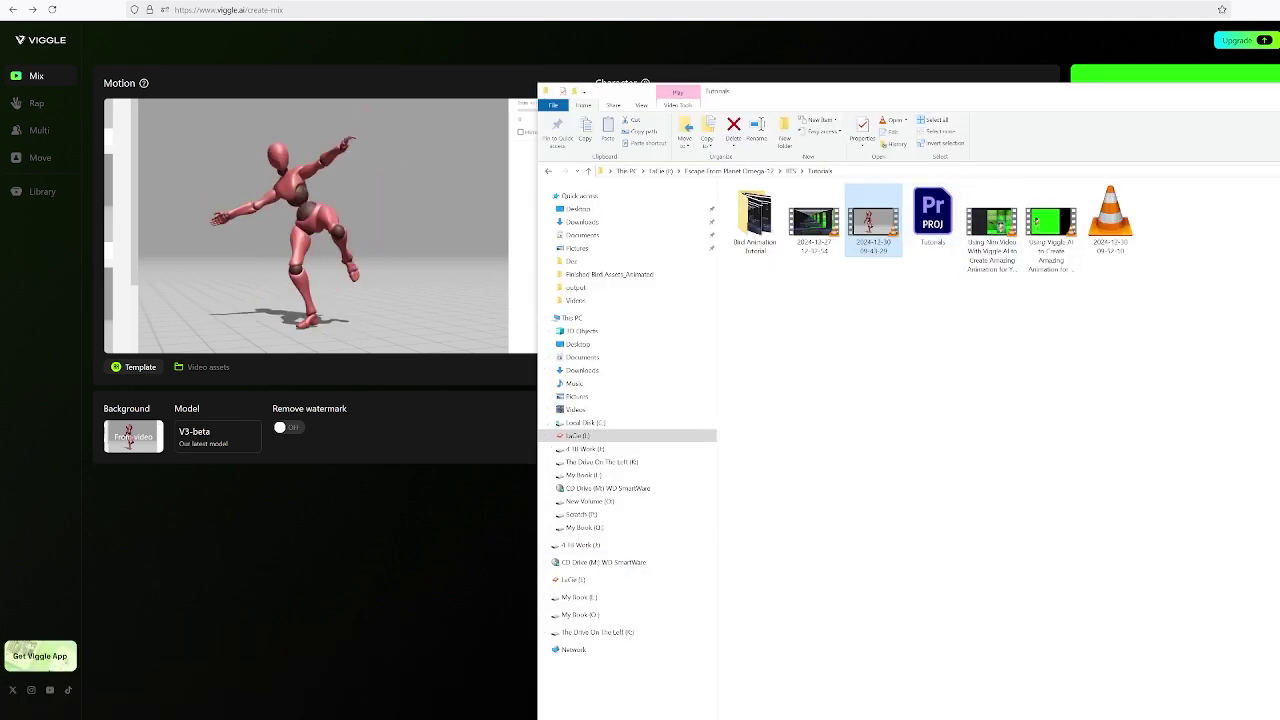
# Go up from the Dez A folder to the Dez folder and view the green-screen image Dez 1 copy
pyautogui.moveTo(250, 712)
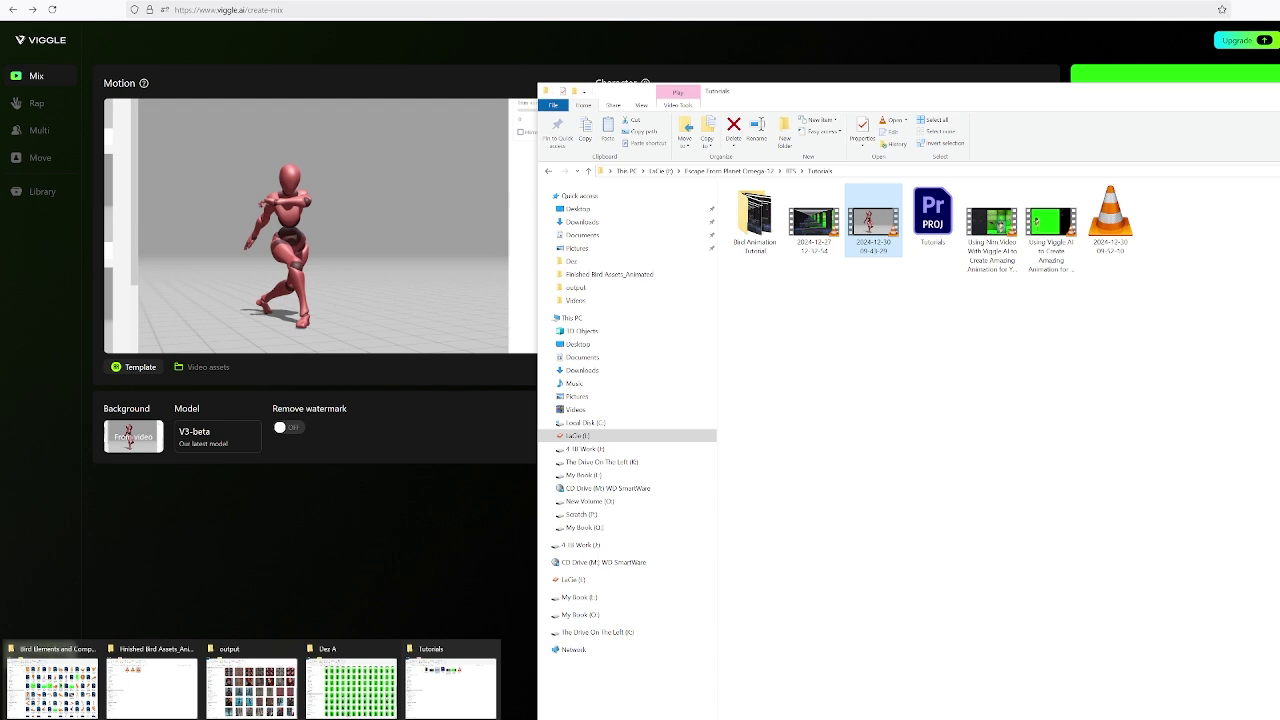
pyautogui.click(351, 685)
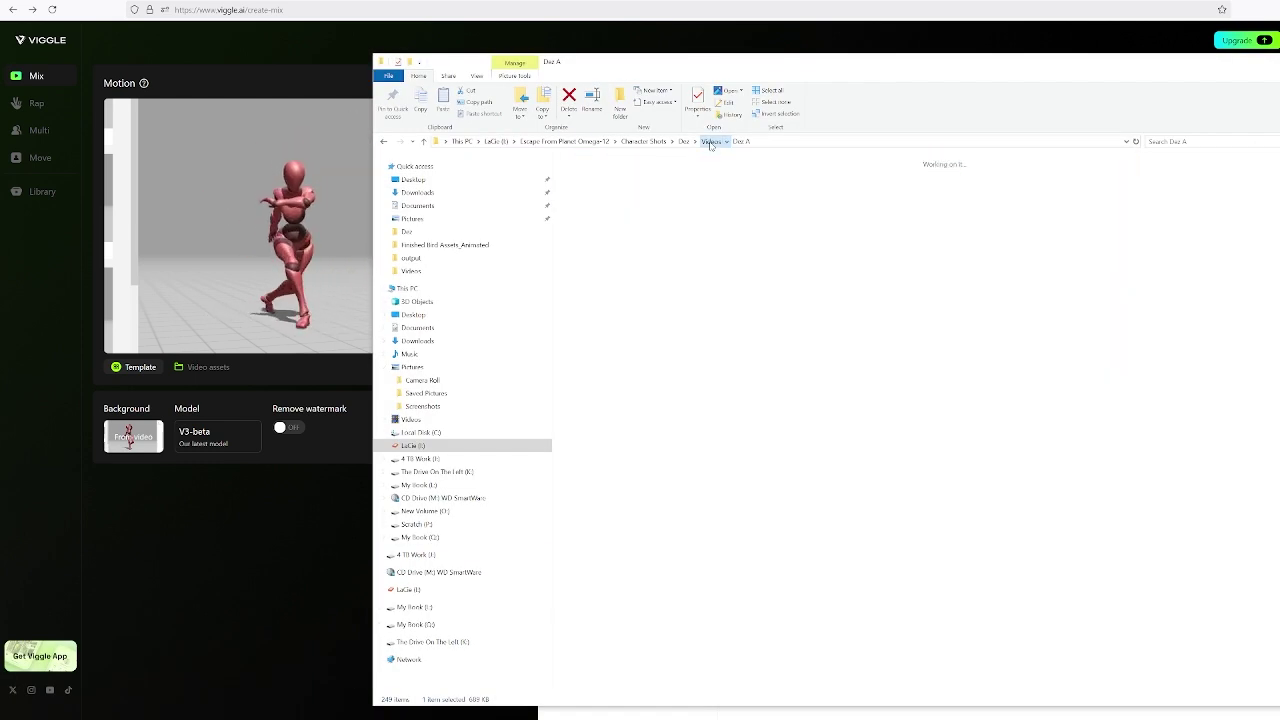
pyautogui.click(710, 142)
pyautogui.click(683, 141)
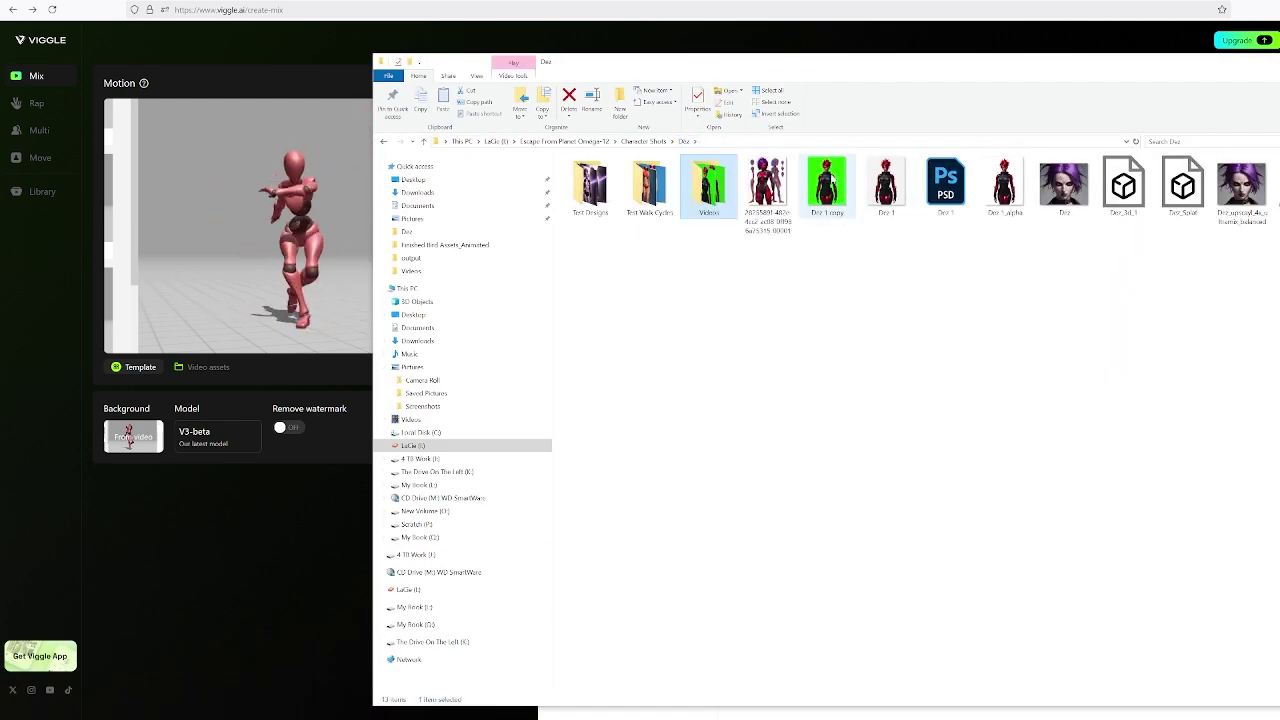
pyautogui.click(837, 192)
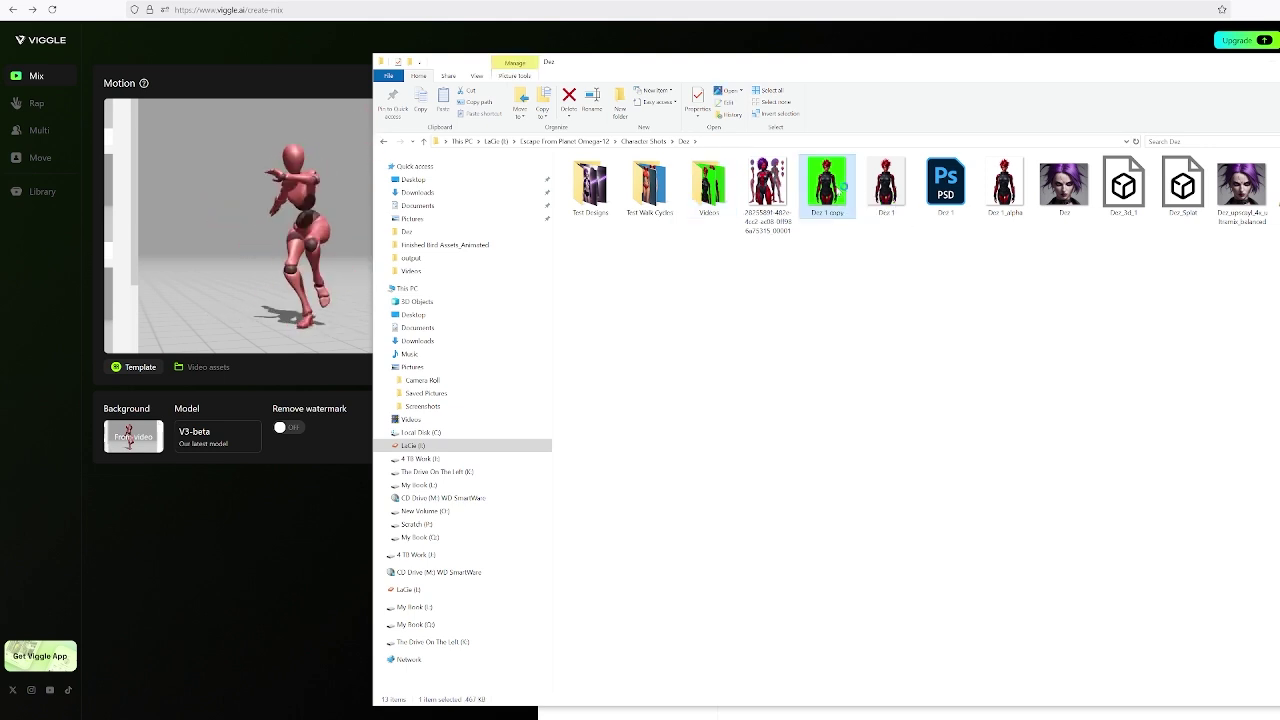
pyautogui.press('Return')
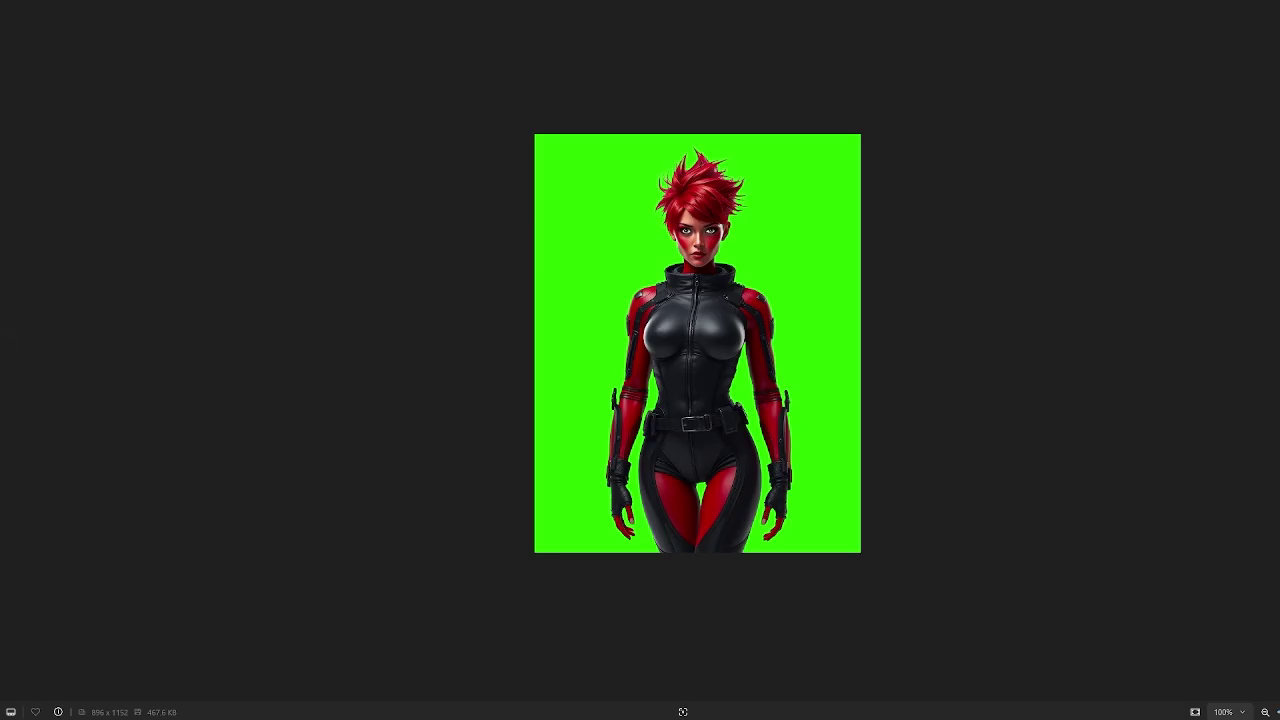
pyautogui.press('Escape')
# Add Dez 1 copy from the Dez folder as the character image of the Viggle mix
pyautogui.moveTo(822, 68); pyautogui.dragTo(862, 102)
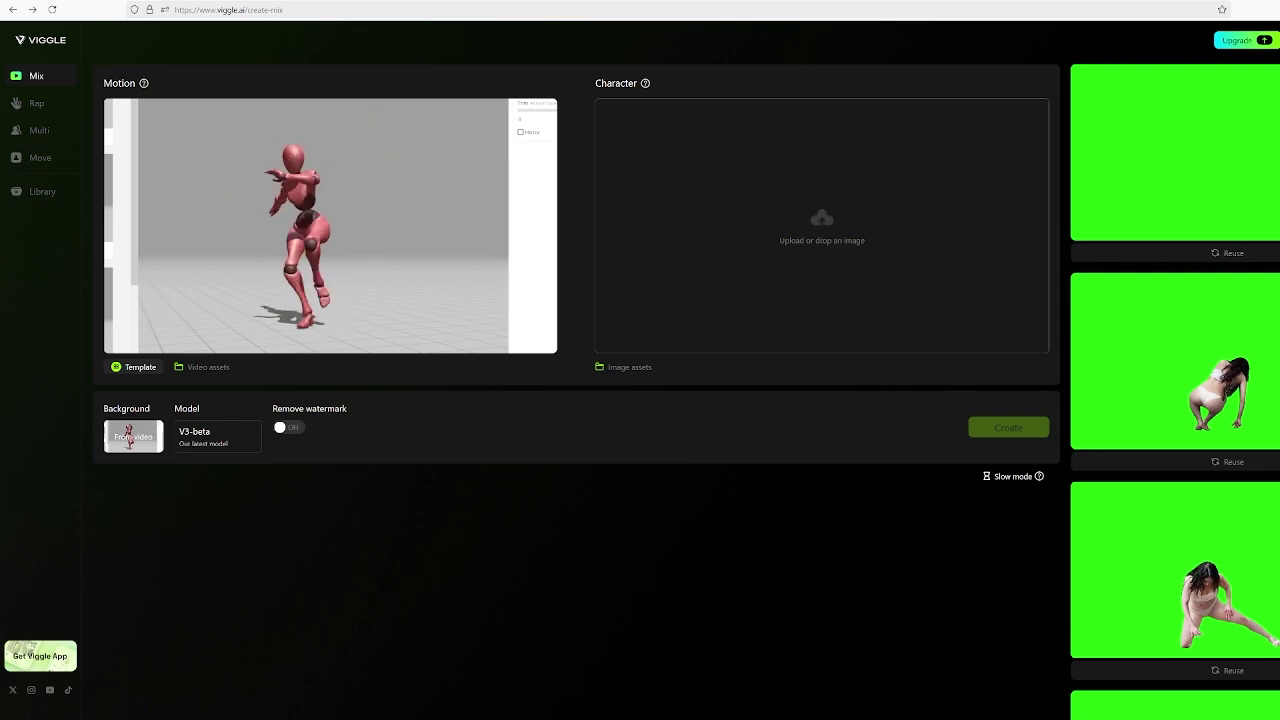
pyautogui.moveTo(252, 717)
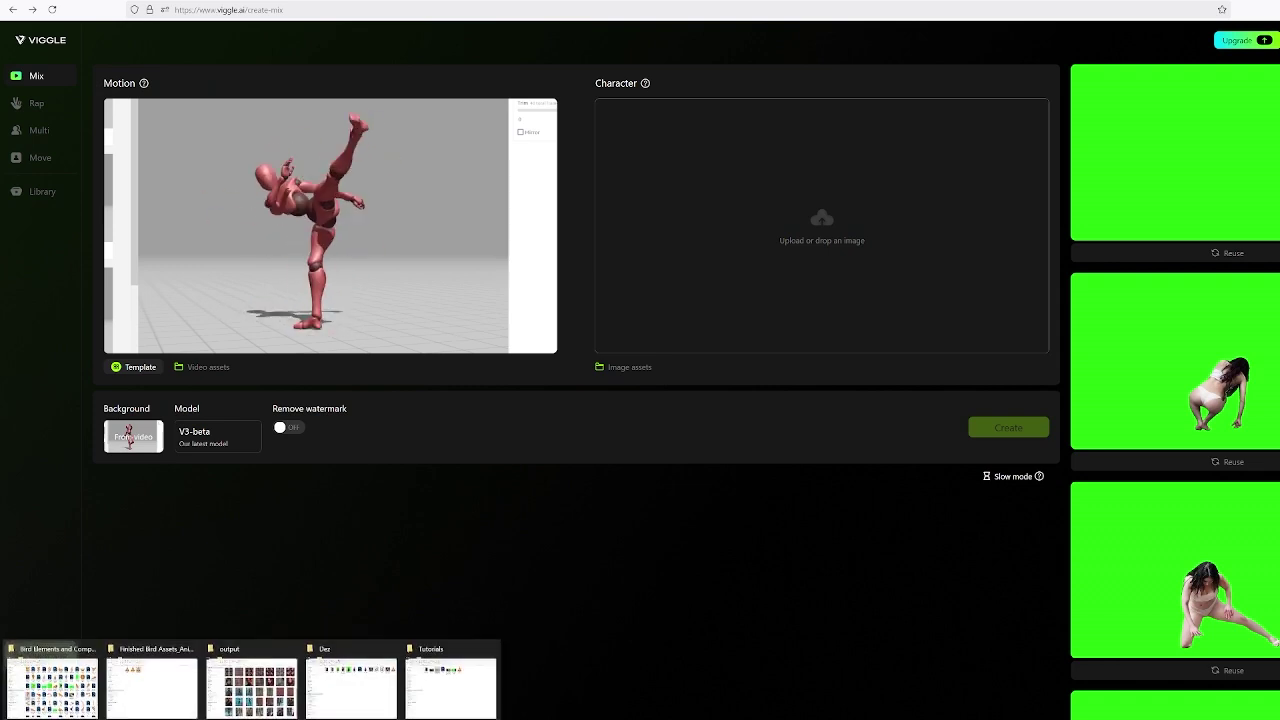
pyautogui.click(343, 694)
pyautogui.moveTo(1046, 124); pyautogui.dragTo(935, 299)
pyautogui.moveTo(828, 415); pyautogui.dragTo(828, 230)
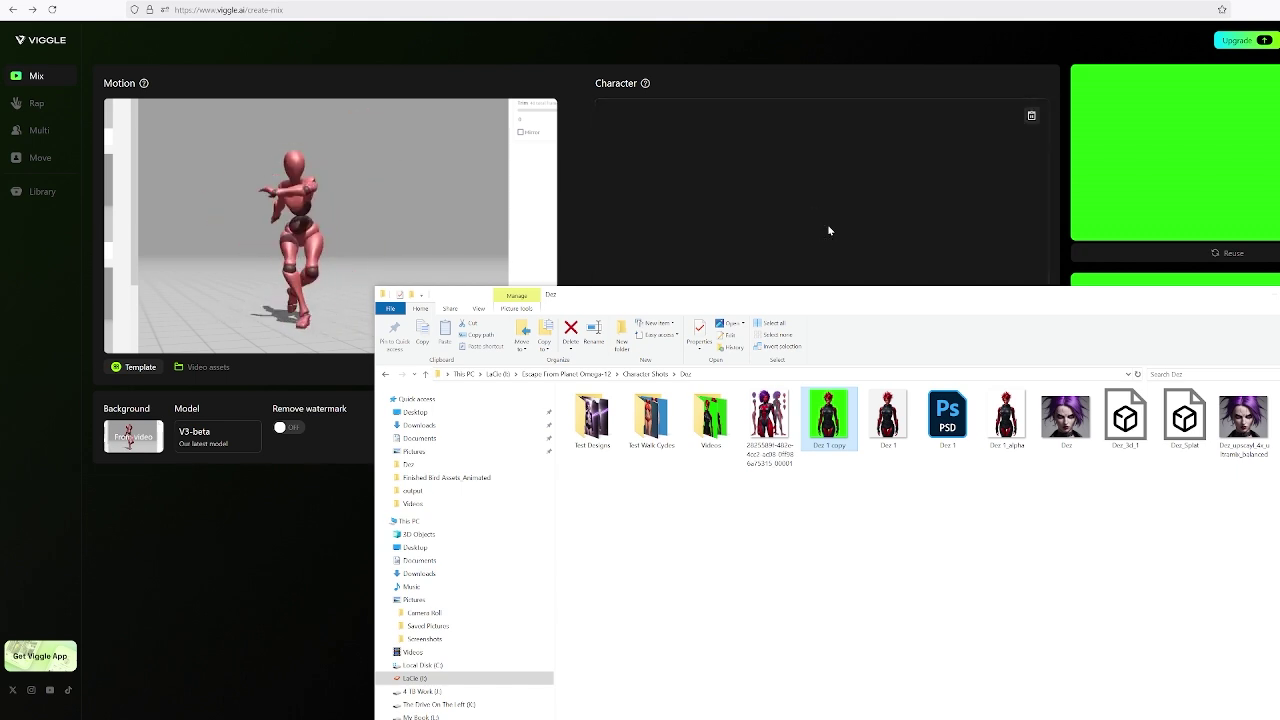
pyautogui.click(344, 456)
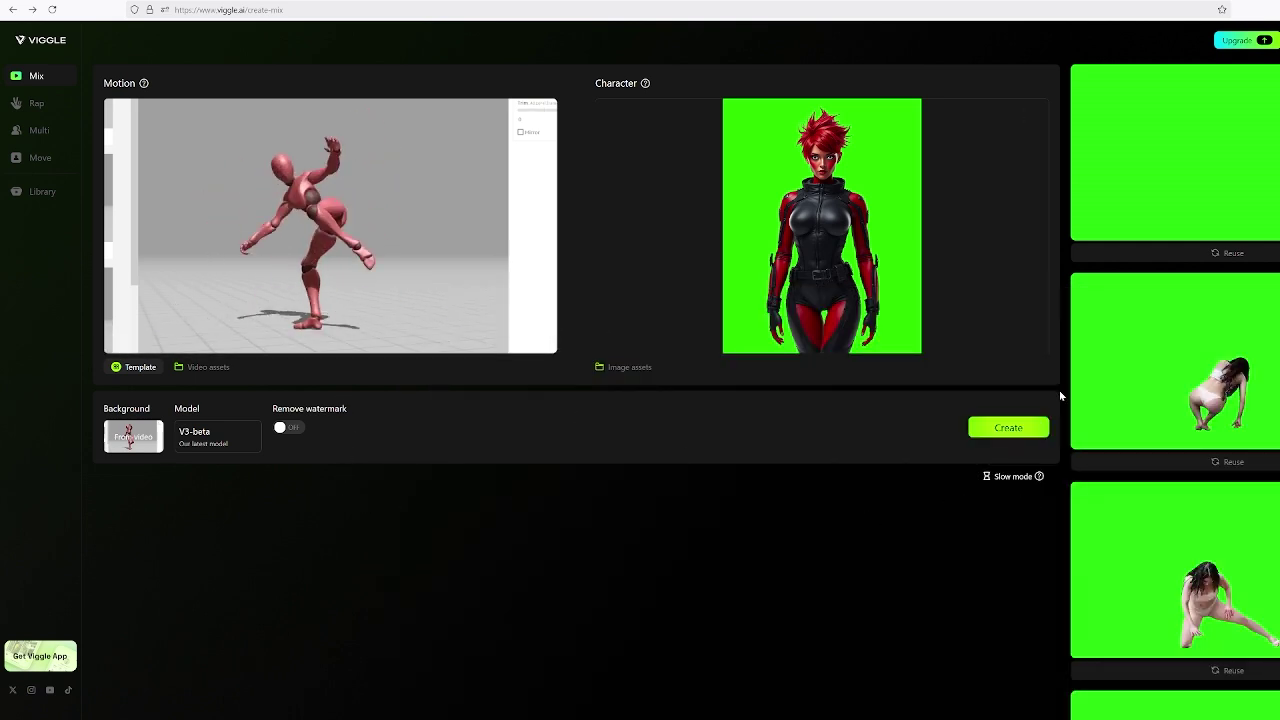
# Look through the previously generated green-screen results beside the mix settings
pyautogui.scroll(-3, 1181, 356)
pyautogui.scroll(-5, 1181, 356)
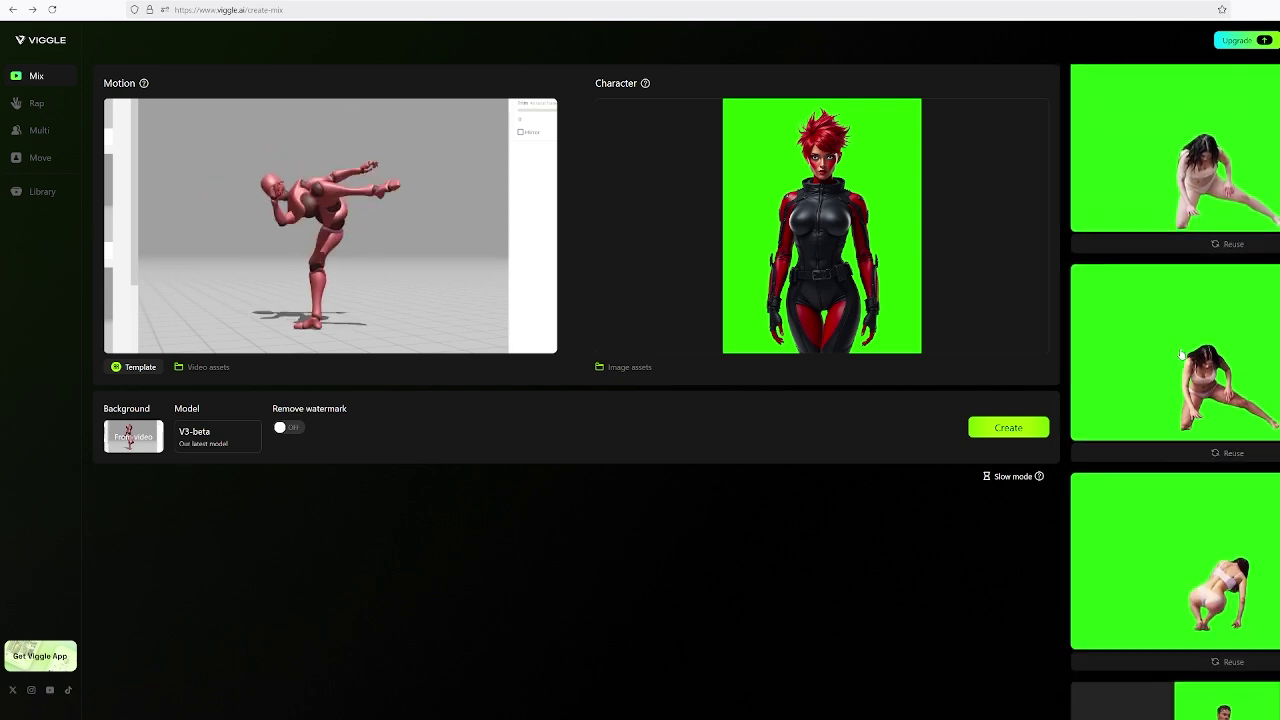
pyautogui.scroll(-3, 1181, 355)
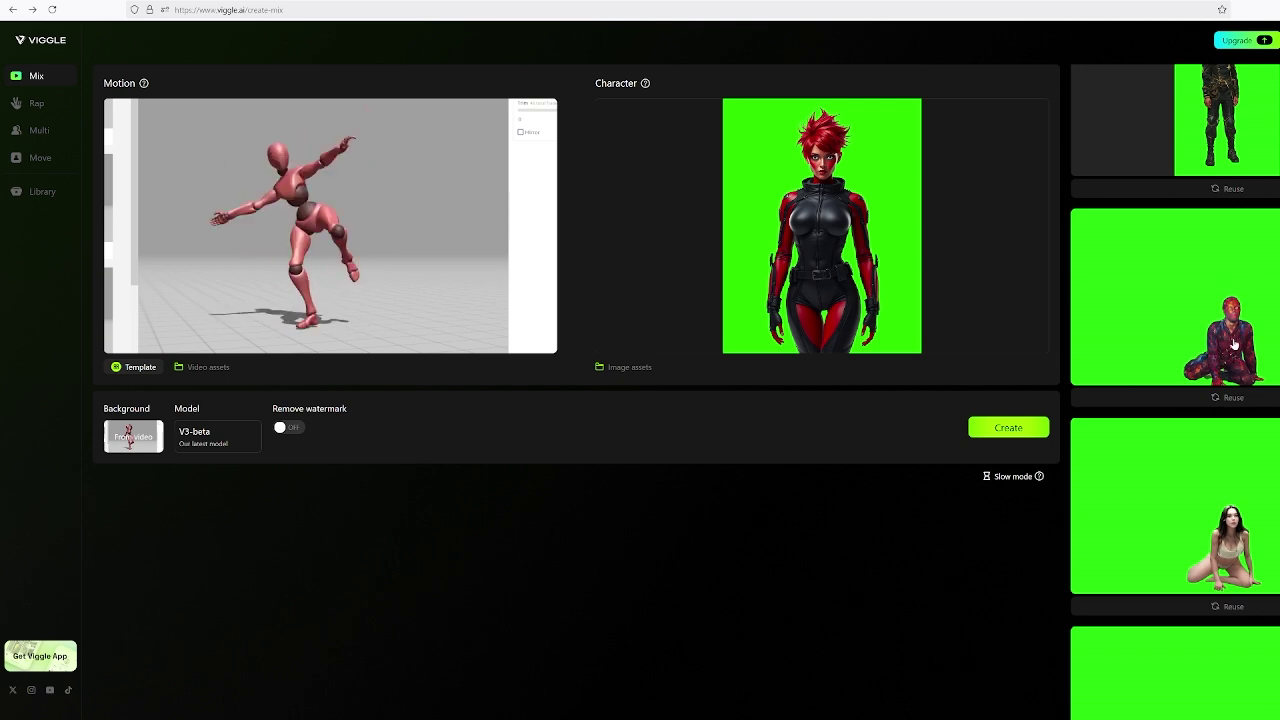
pyautogui.scroll(2, 1218, 355)
pyautogui.scroll(4, 1219, 355)
pyautogui.scroll(3, 1219, 355)
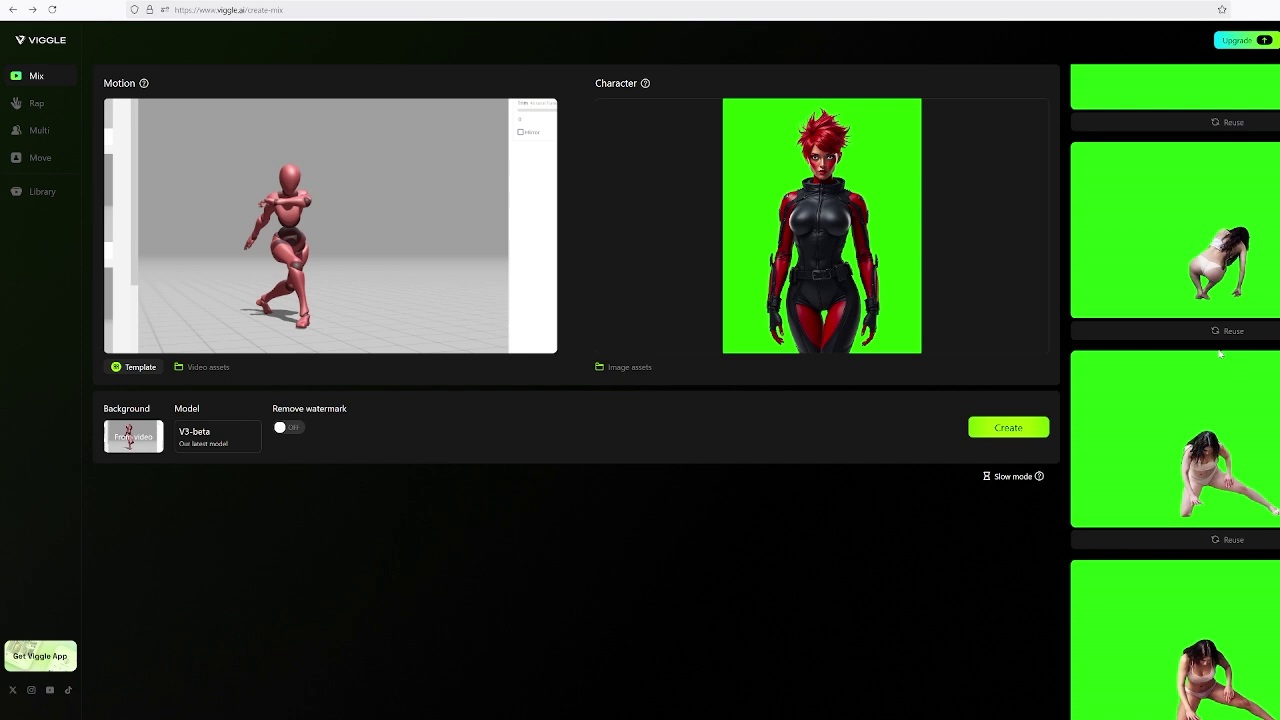
# Generate the mix from the mannequin kick motion video and the red-haired character image
pyautogui.moveTo(276, 201)
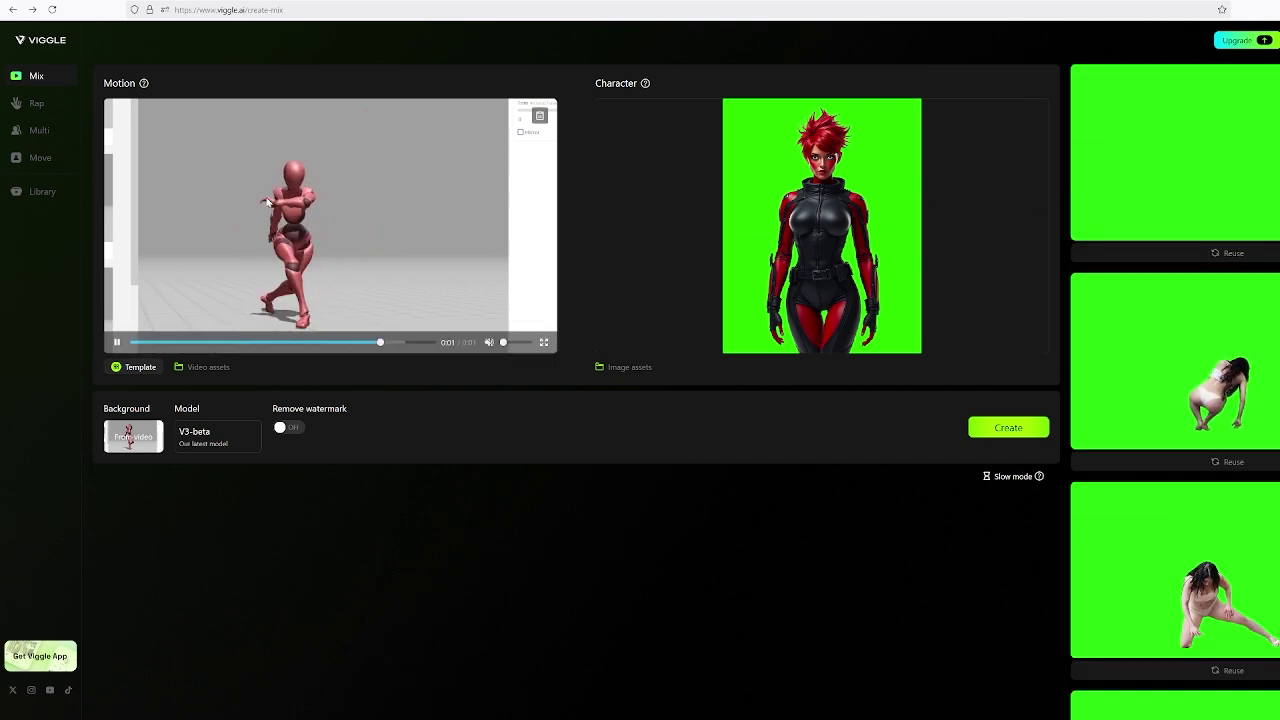
pyautogui.moveTo(861, 231)
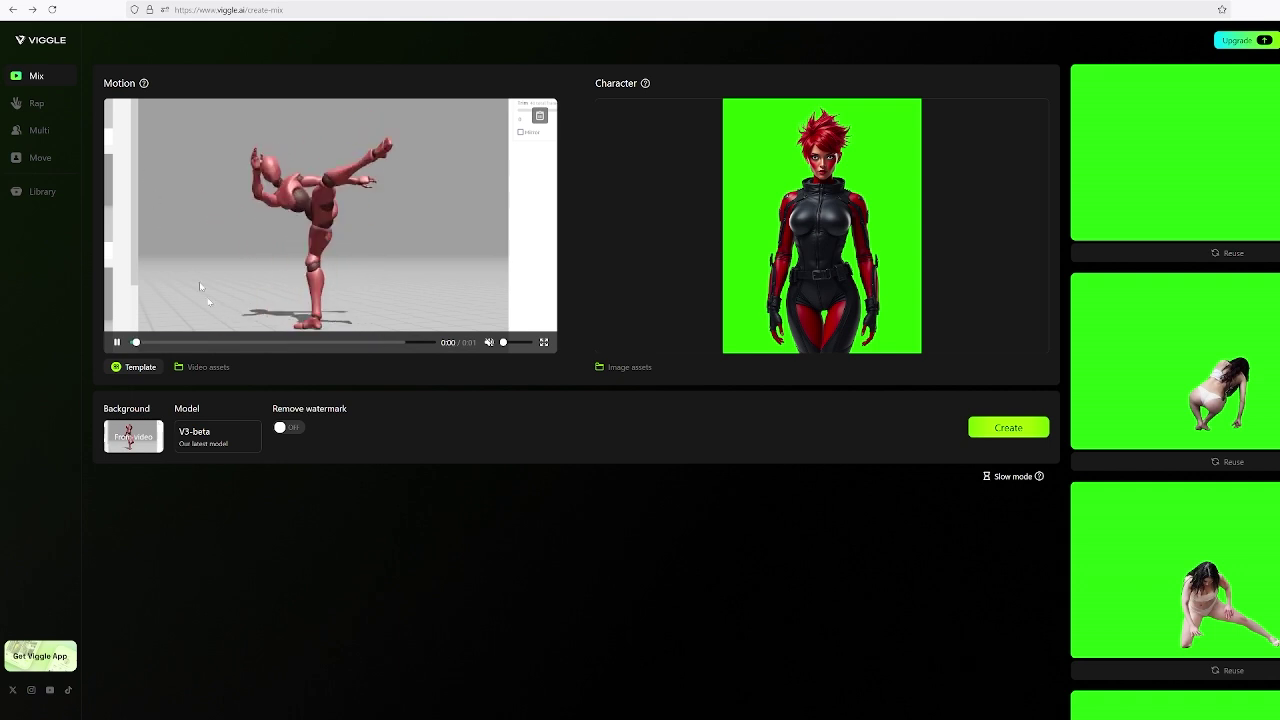
pyautogui.click(1000, 430)
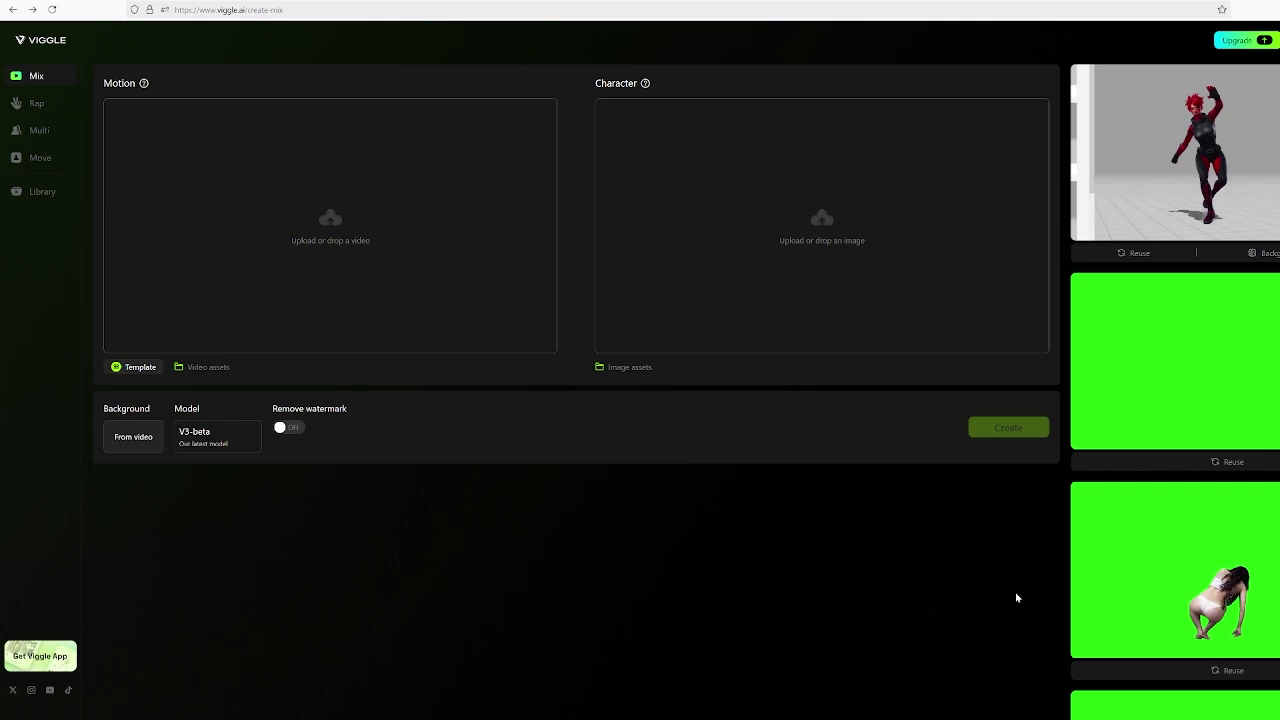
# Watch the newly generated kick animation of the red-haired character, and return to the Mix page
pyautogui.click(1178, 175)
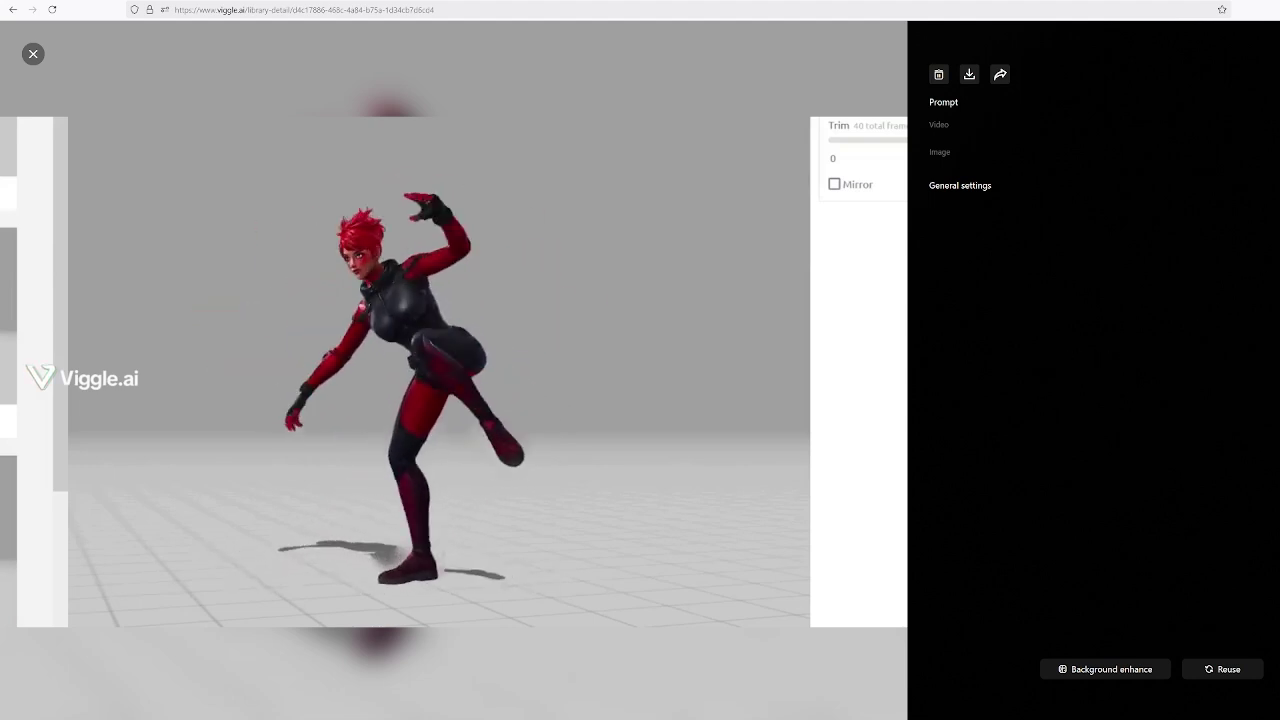
pyautogui.moveTo(170, 150)
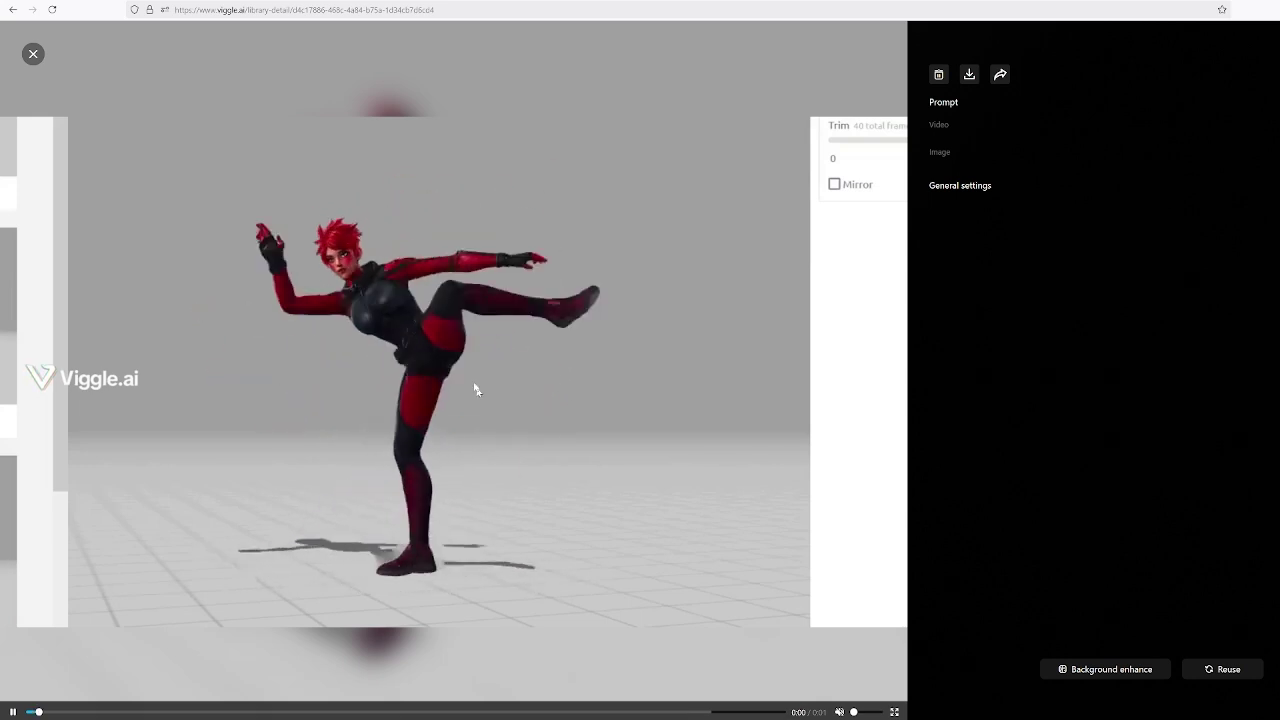
pyautogui.click(33, 54)
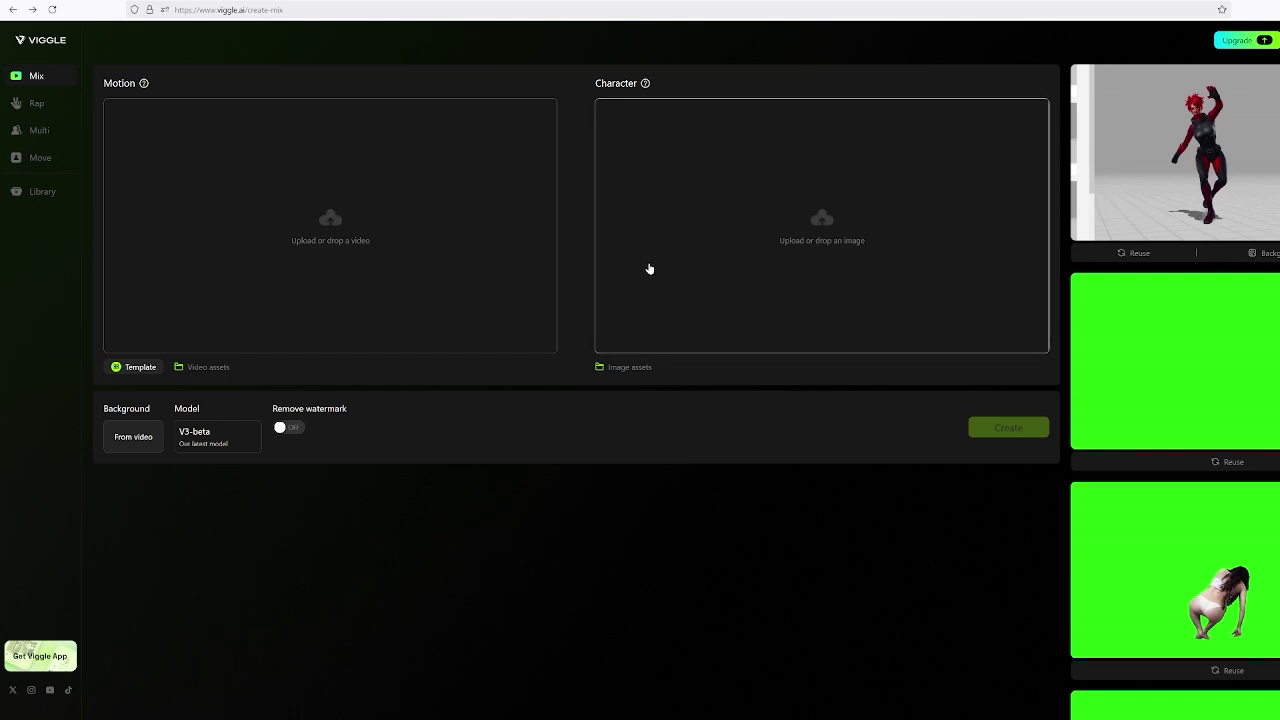
# Switch to the TRELLIS image-to-3D page in the browser and bring up the Dez folder in File Explorer
pyautogui.click(475, 2)
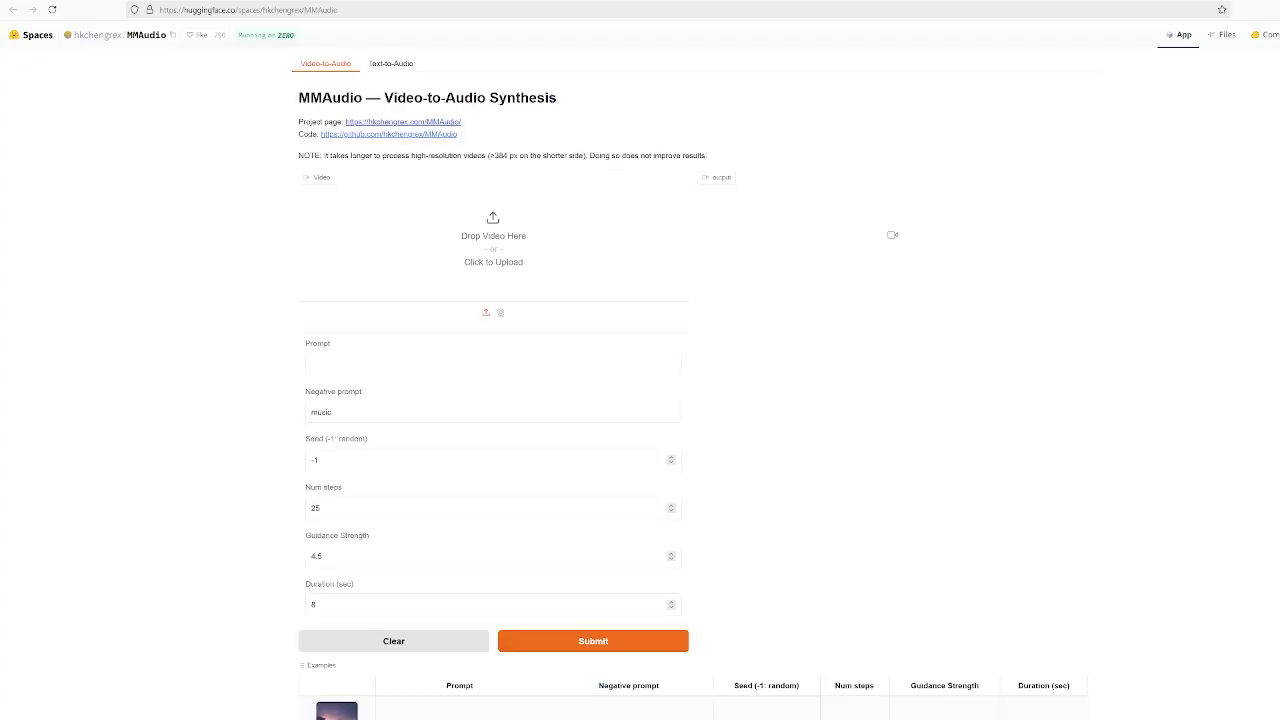
pyautogui.hotkey('ctrl', 'Tab')
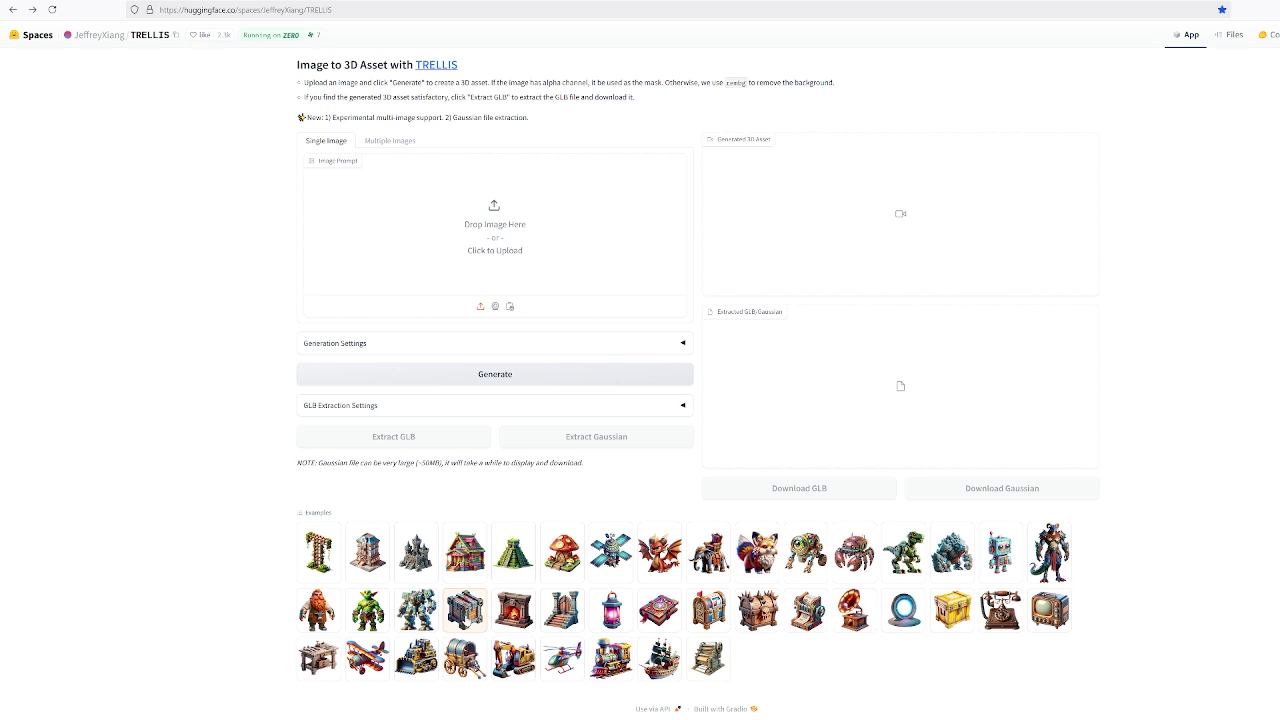
pyautogui.moveTo(250, 719)
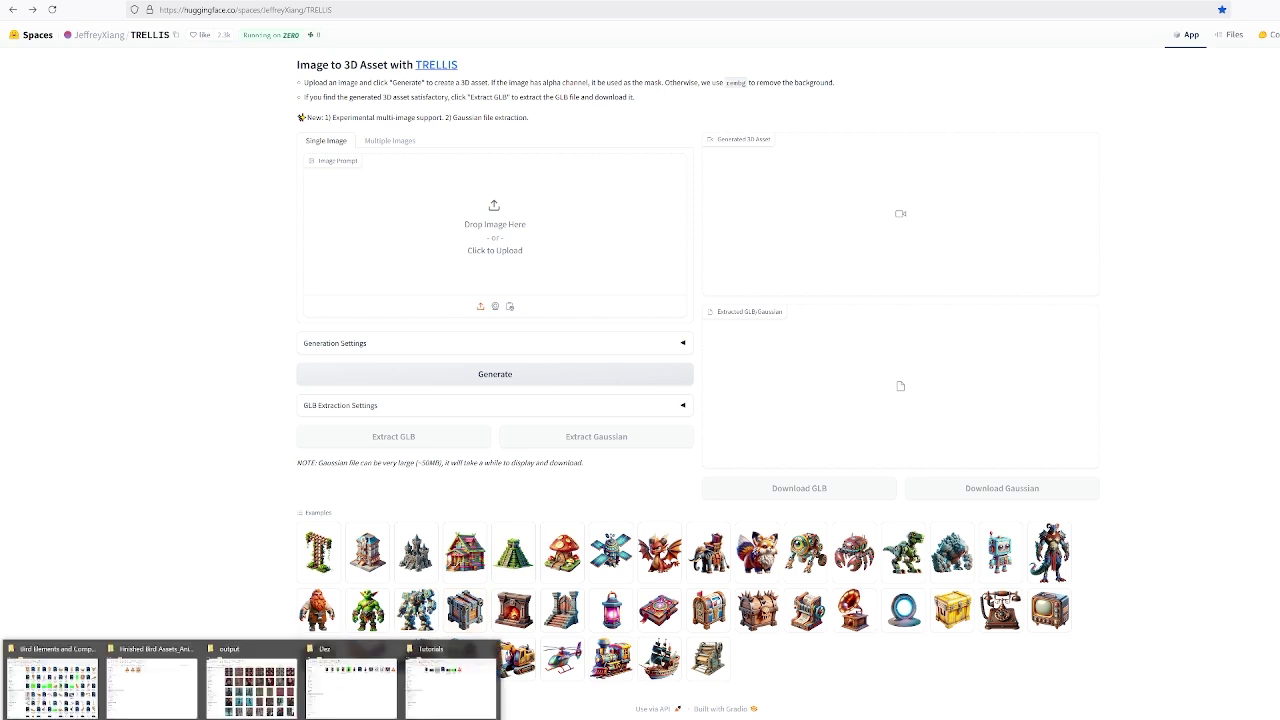
pyautogui.click(350, 685)
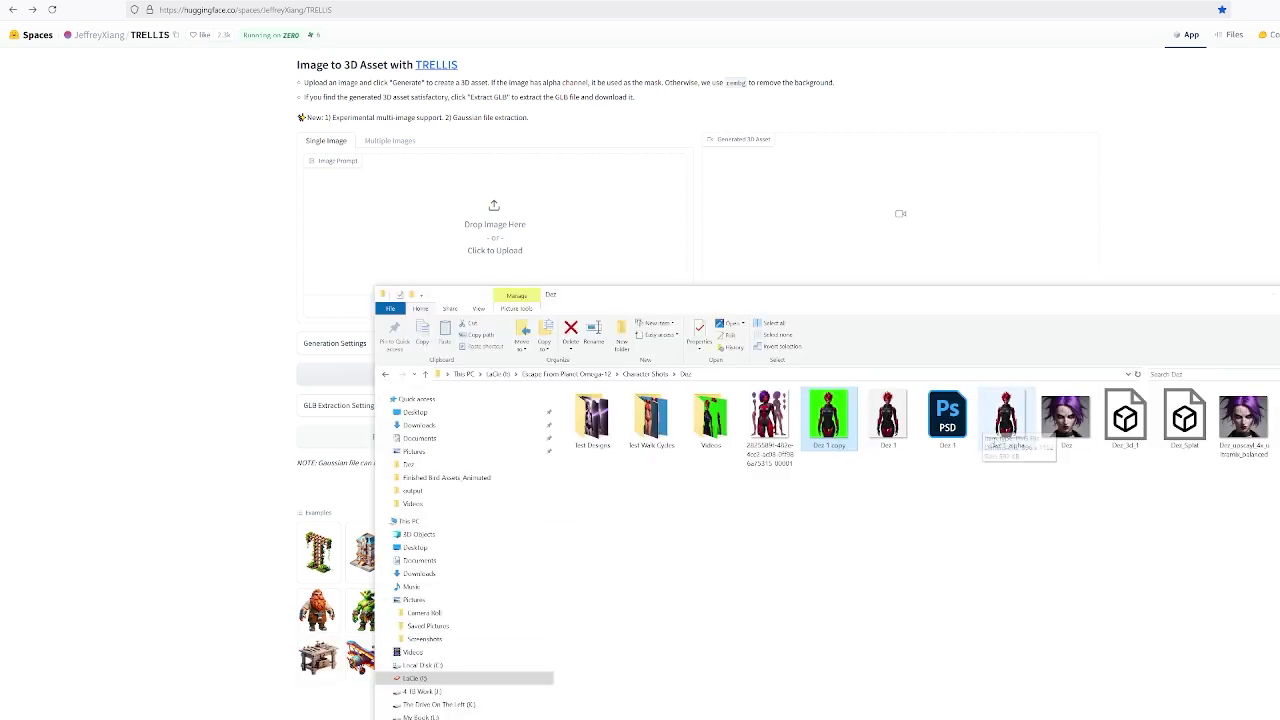
# View the Dez 1_alpha image up close and close the image viewer
pyautogui.doubleClick(1005, 415)
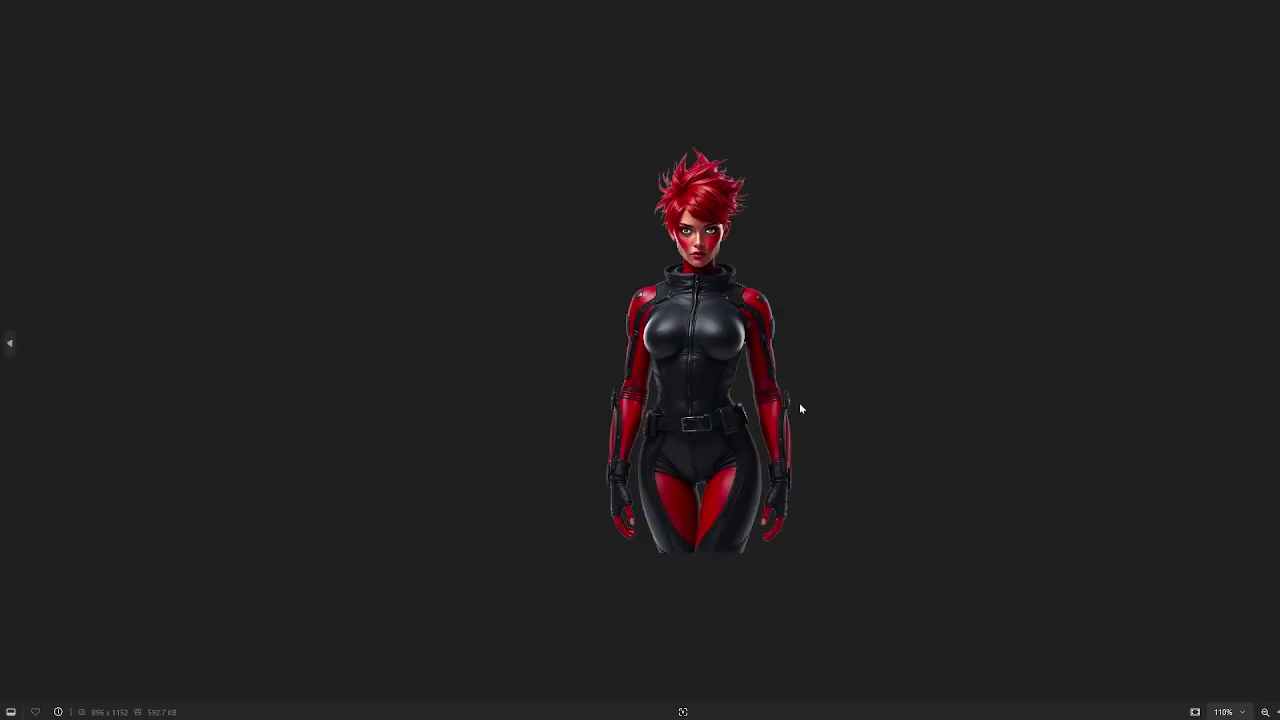
pyautogui.scroll(3, 800, 405)
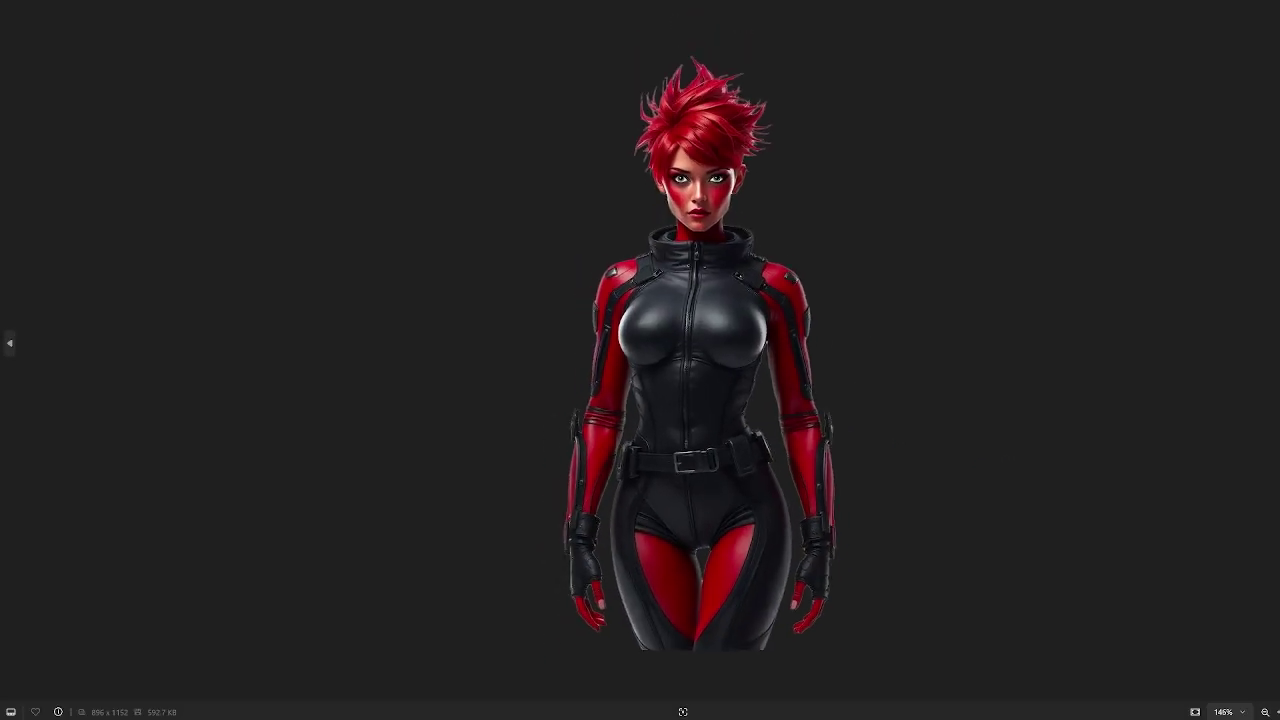
pyautogui.hotkey('alt', 'F4')
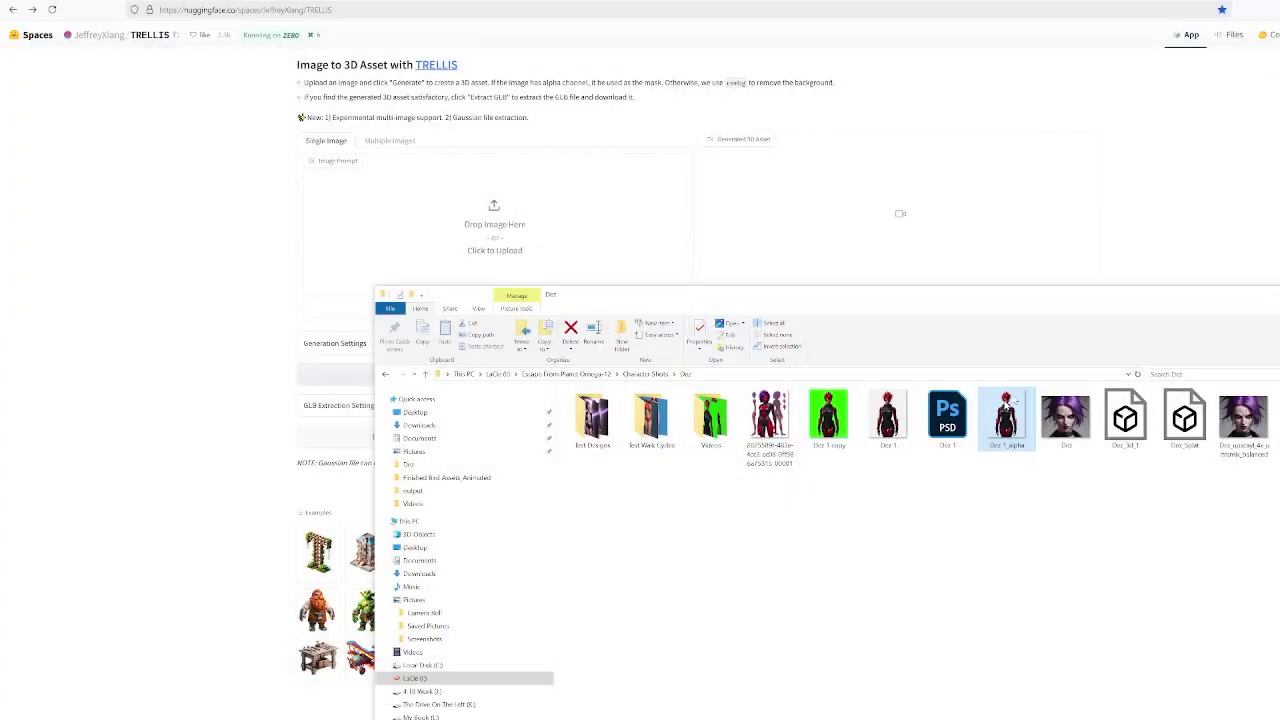
# Load Dez 1_alpha as the TRELLIS image prompt and generate a 3D asset from it
pyautogui.moveTo(1010, 425); pyautogui.dragTo(486, 240)
pyautogui.click(209, 250)
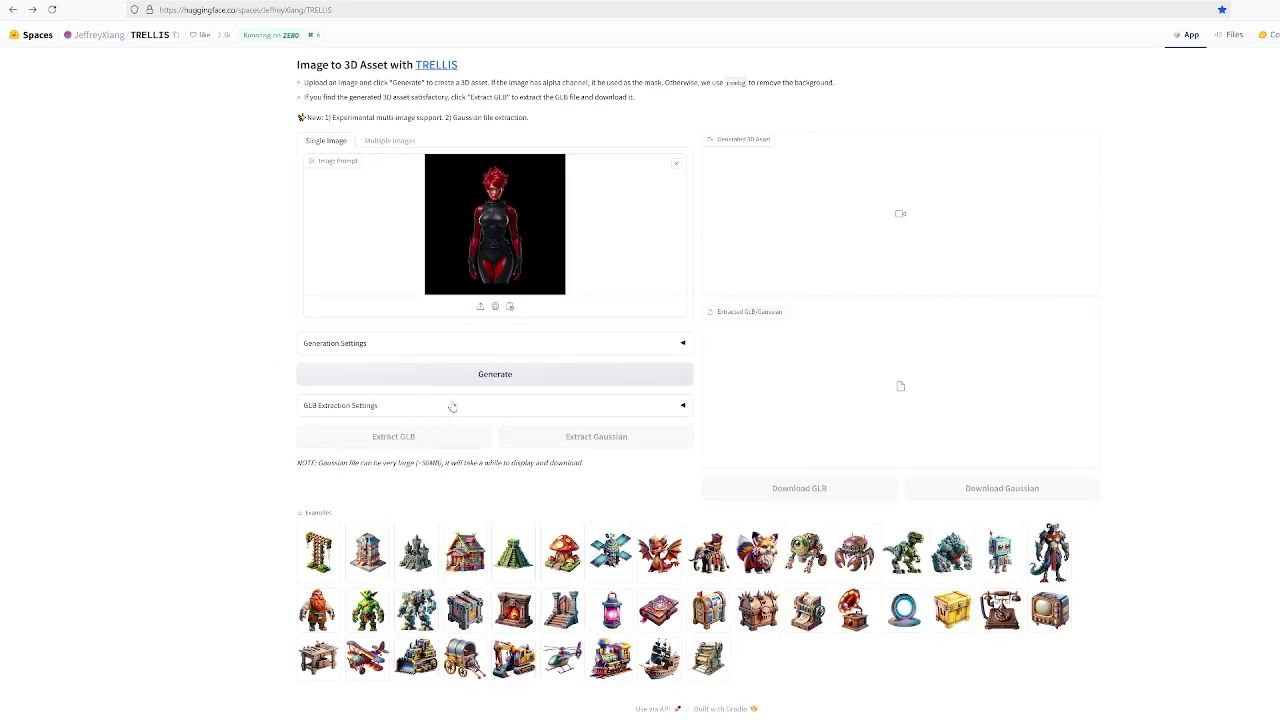
pyautogui.click(503, 381)
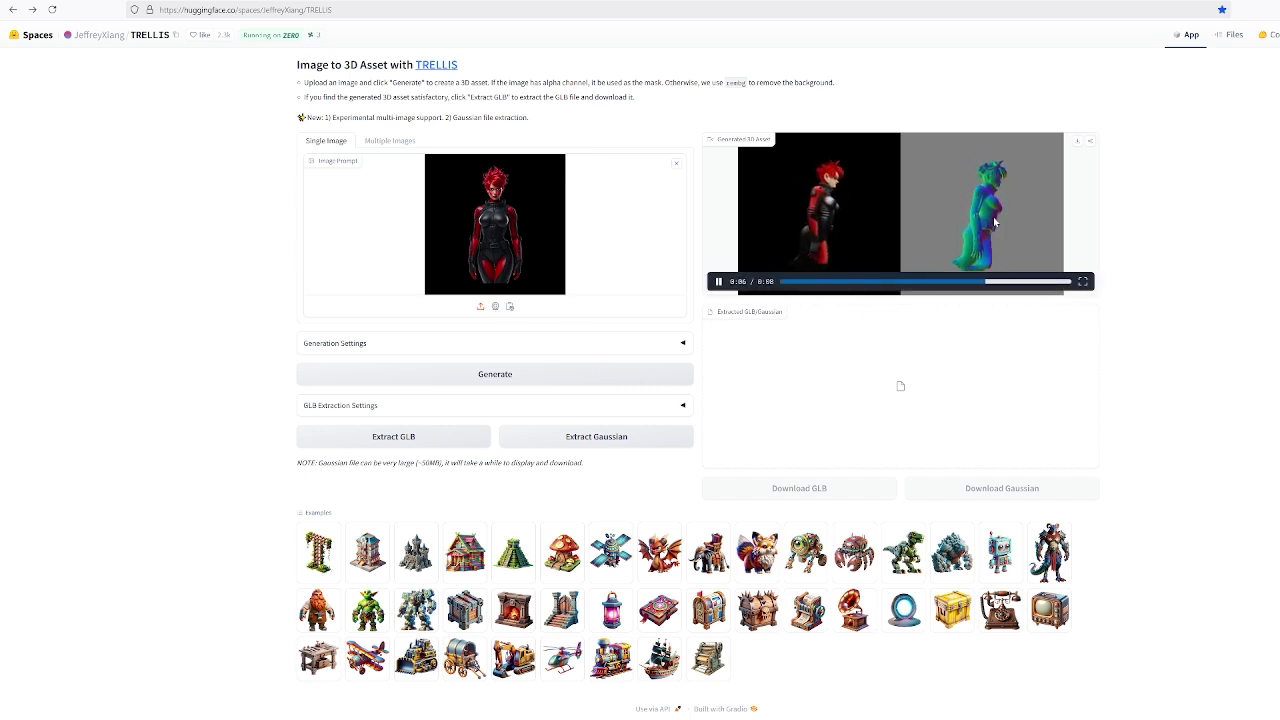
# Save the generated preview video over the existing sample file in the Dez folder, and extract the asset as GLB
pyautogui.click(1076, 144)
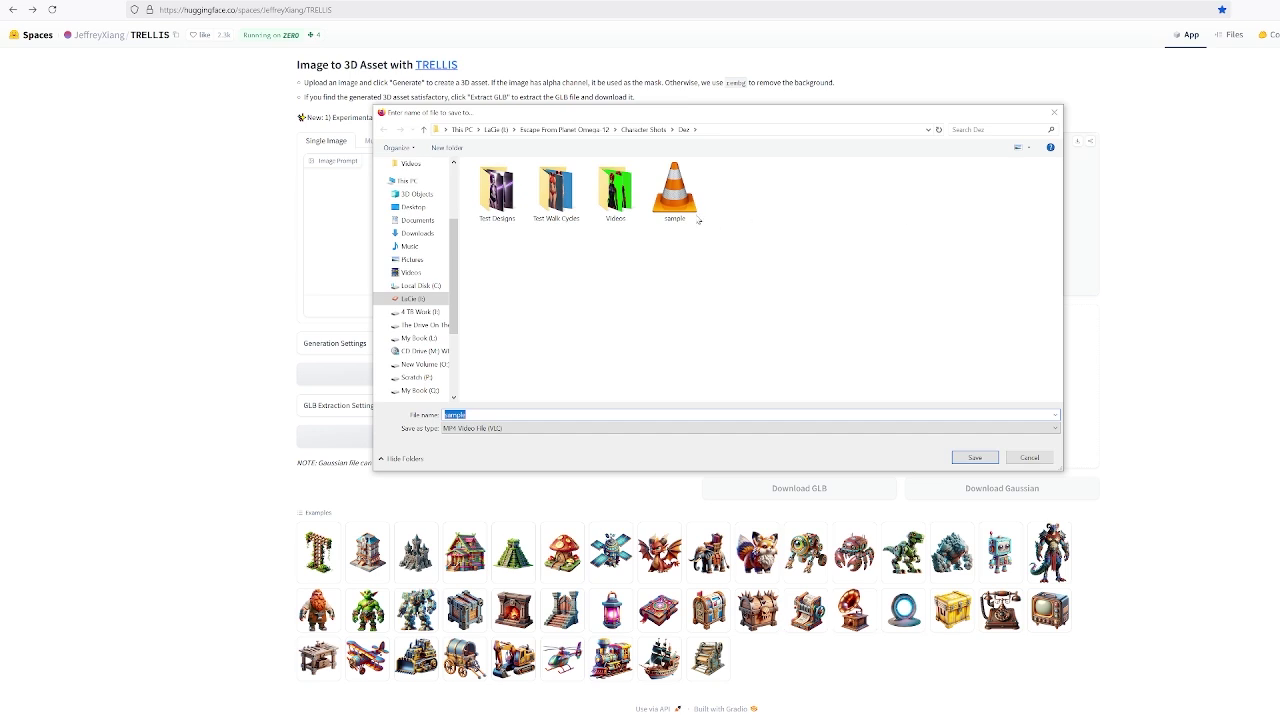
pyautogui.click(685, 218)
pyautogui.click(975, 457)
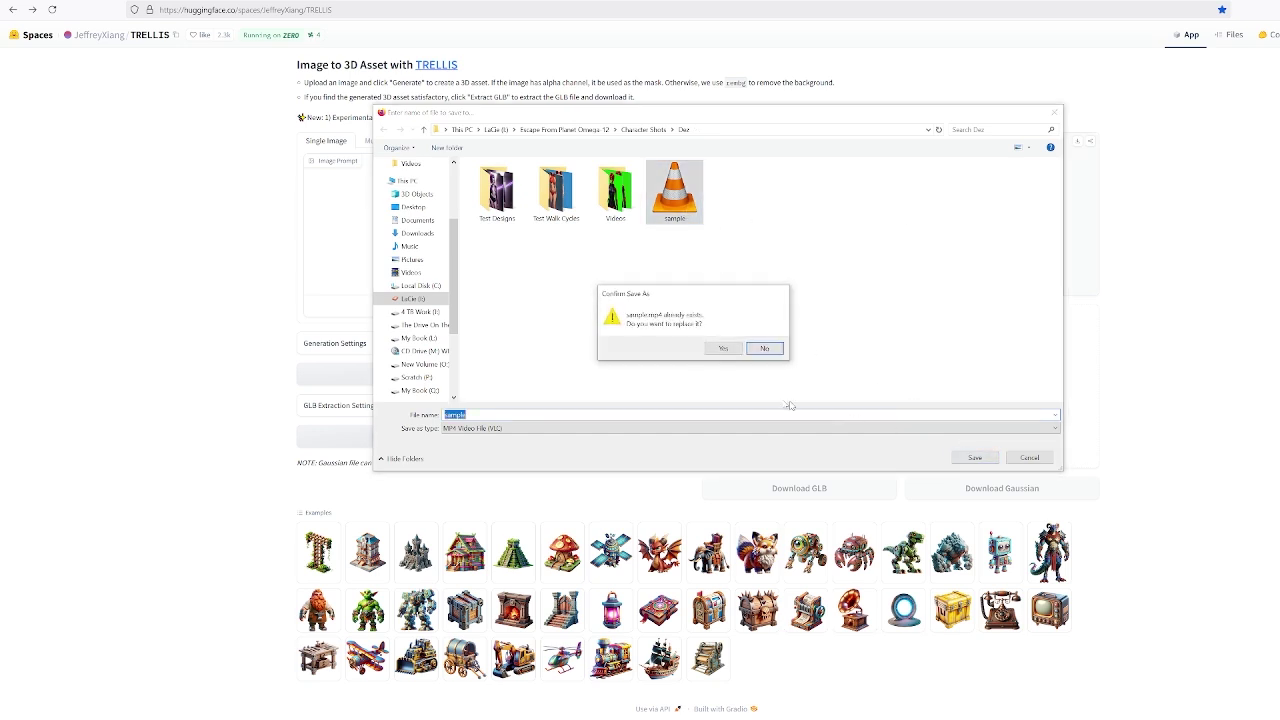
pyautogui.click(724, 349)
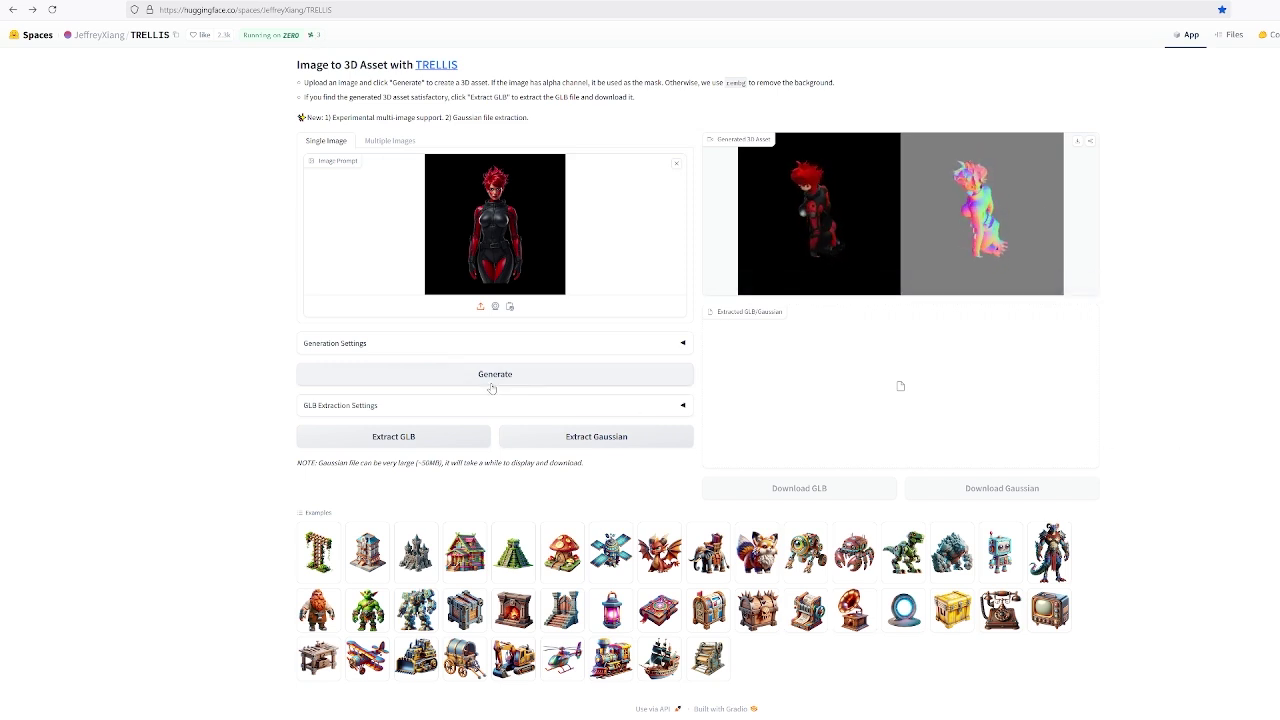
pyautogui.click(394, 440)
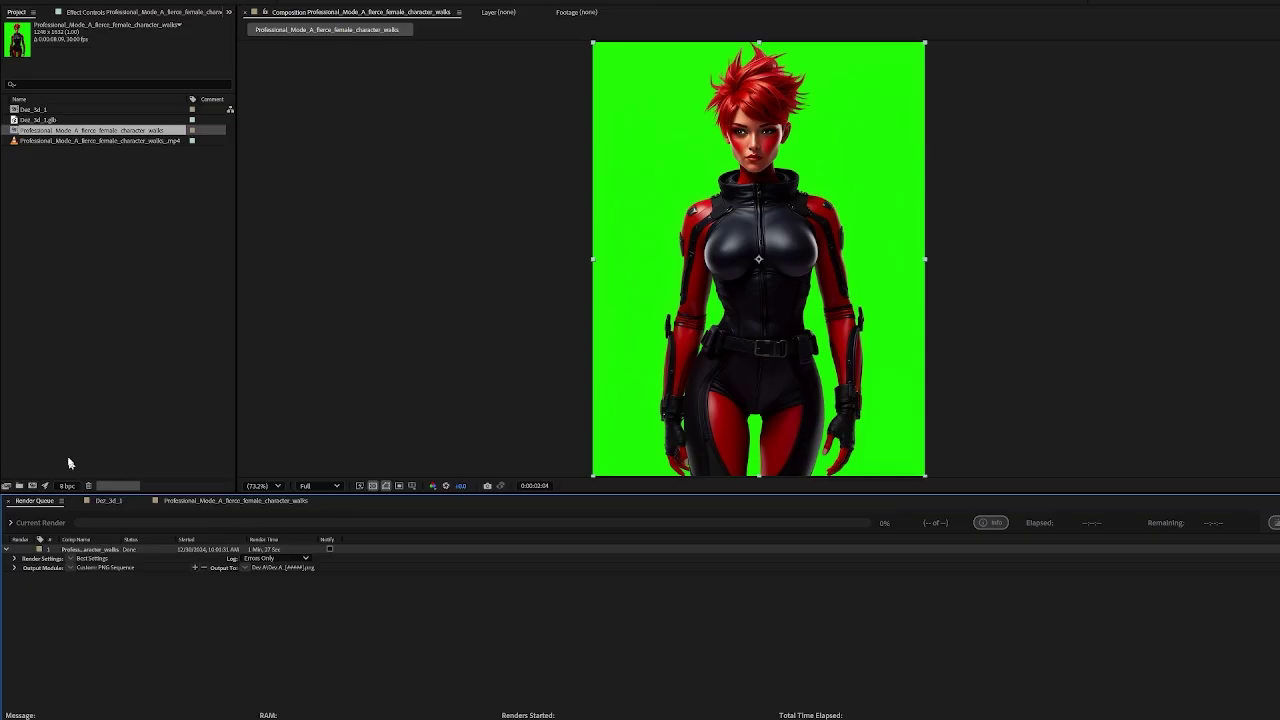
# In the Dez_3d_1 composition in After Effects, shift the 3D model slightly sideways and turn it to a Y rotation of 57°
pyautogui.click(104, 500)
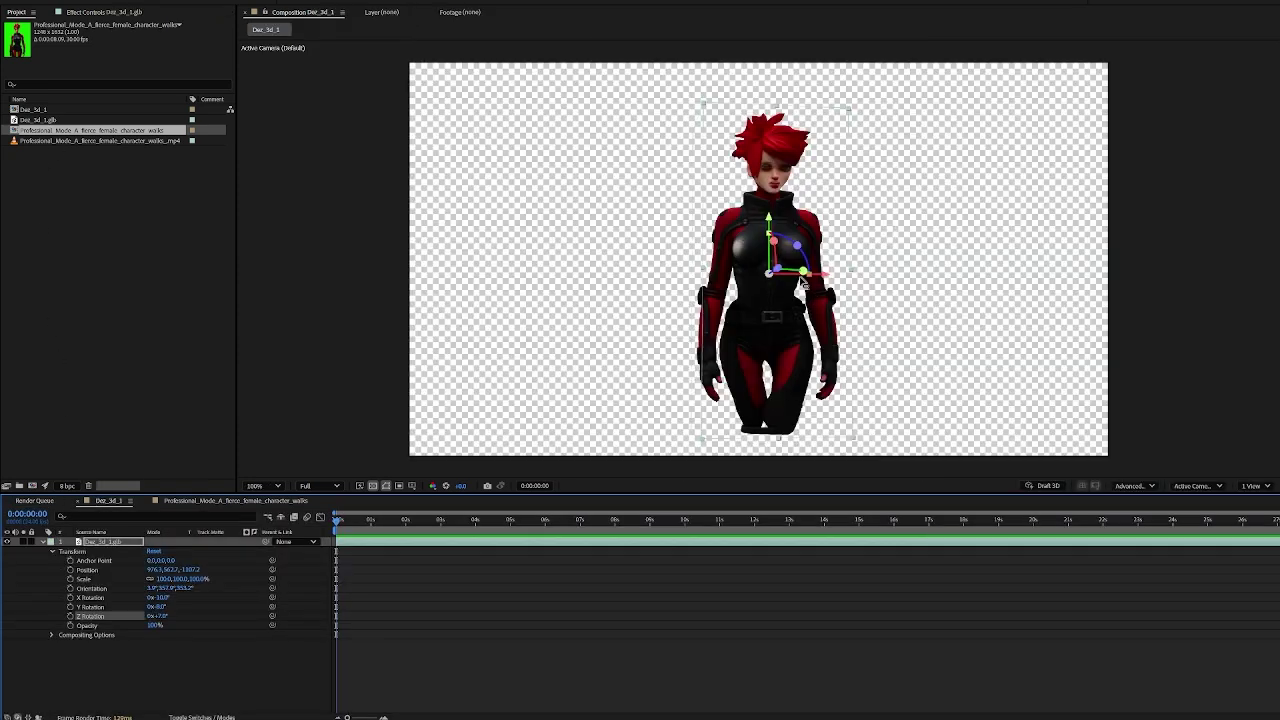
pyautogui.moveTo(798, 283); pyautogui.dragTo(802, 283)
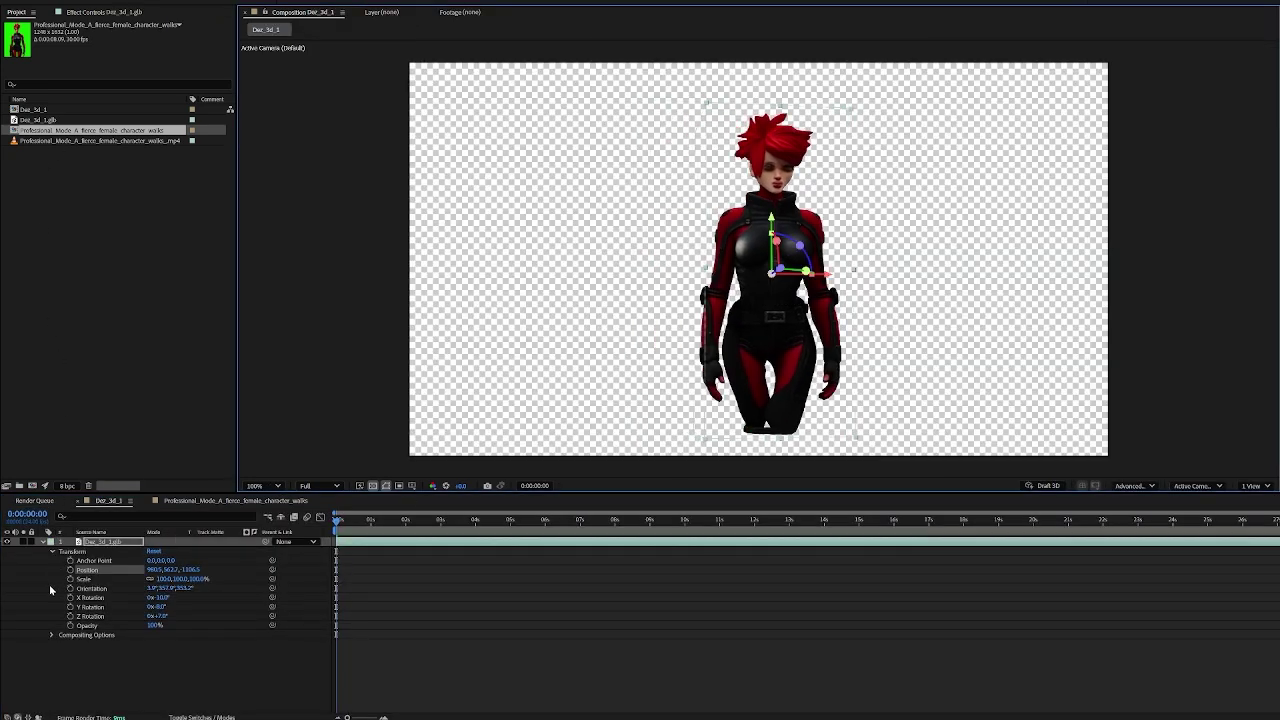
pyautogui.moveTo(158, 606)
pyautogui.mouseDown()
pyautogui.moveTo(229, 611)
pyautogui.moveTo(145, 600)
pyautogui.moveTo(177, 611)
pyautogui.mouseUp()
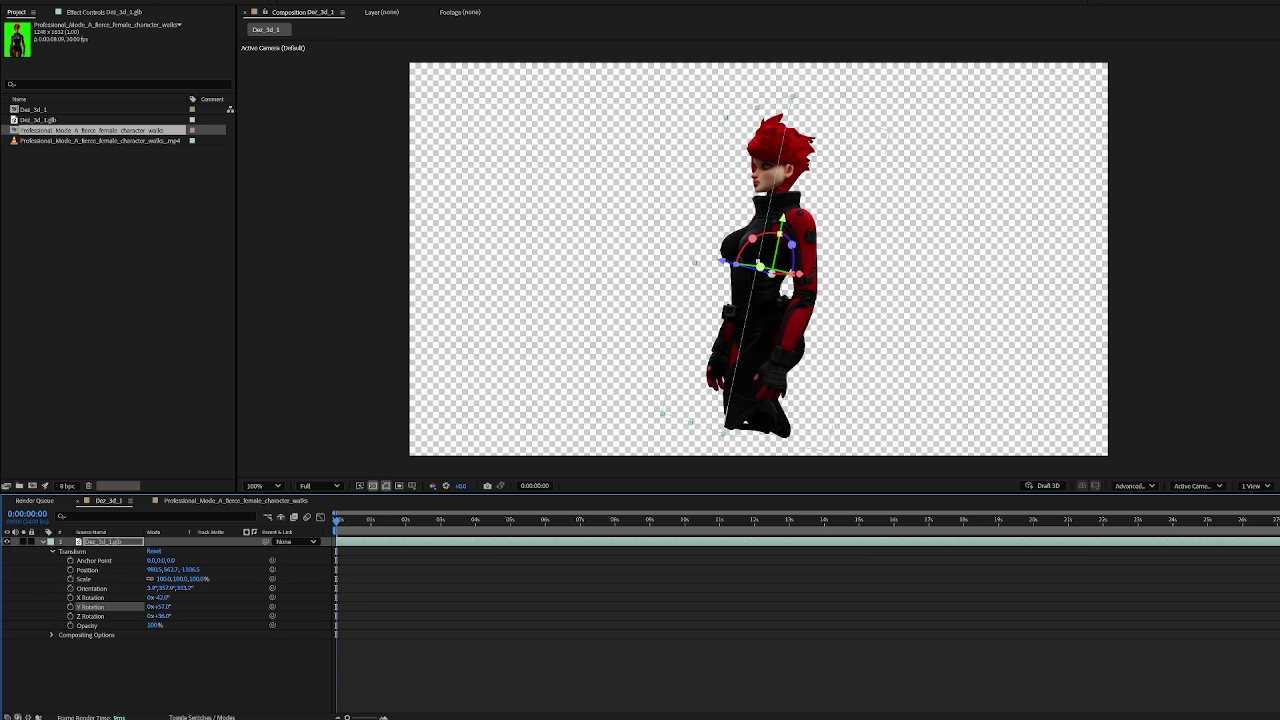
# Add a comp-sized green solid to Dez_3d_1 and place it beneath the 3D model layer
pyautogui.click(88, 0)
pyautogui.moveTo(200, 0)
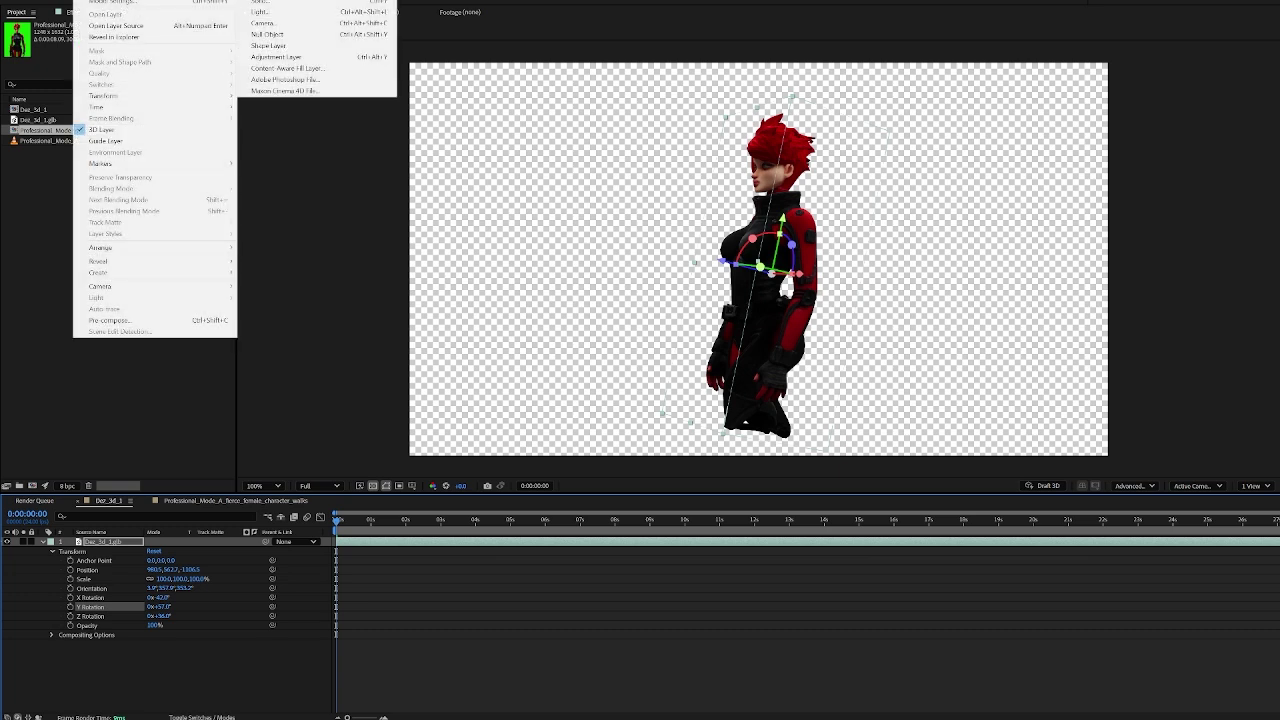
pyautogui.click(292, 4)
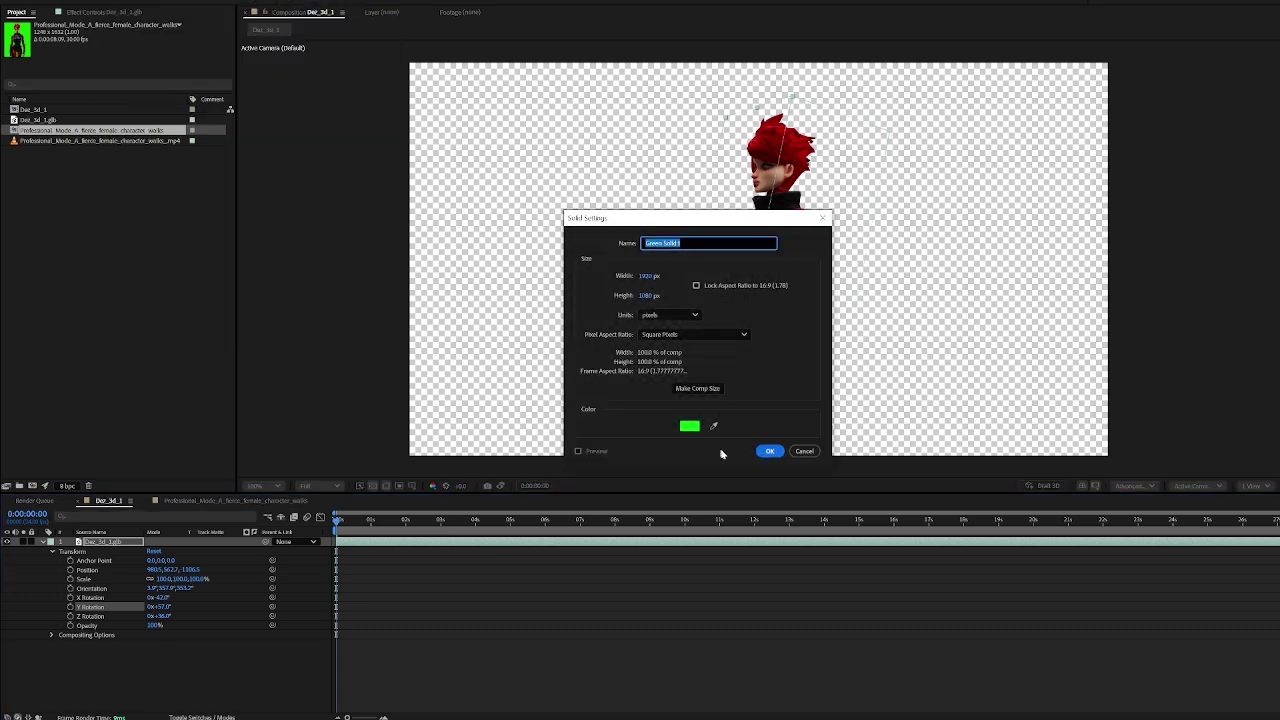
pyautogui.click(769, 451)
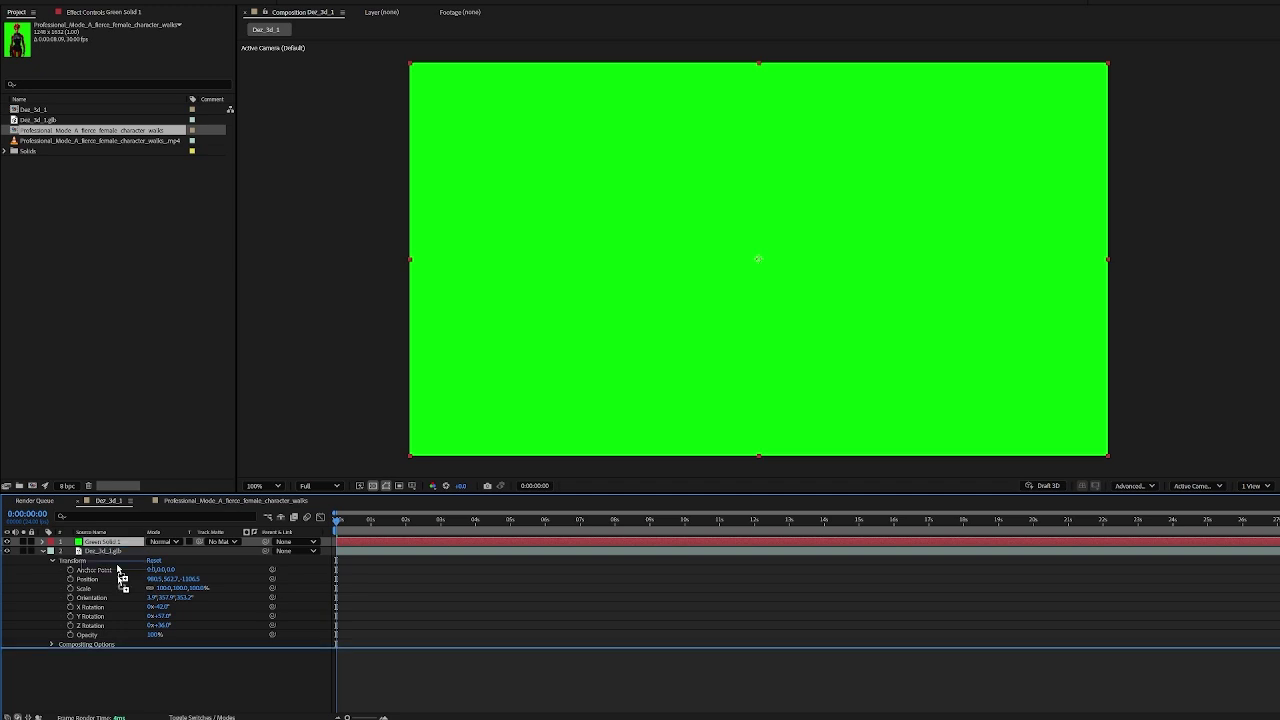
pyautogui.moveTo(113, 545); pyautogui.dragTo(118, 648)
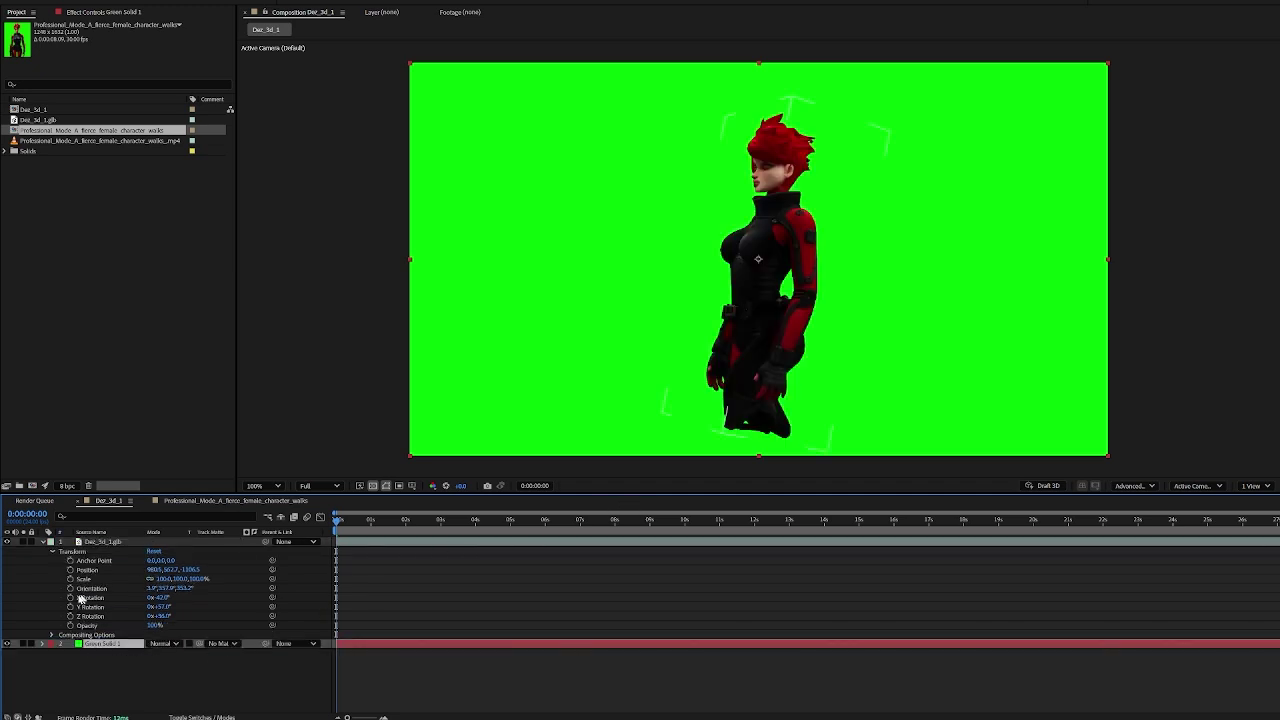
# Enlarge the Dez 3D model to about 126% and rotate it to face the camera, with Y rotation at 71°
pyautogui.moveTo(181, 580); pyautogui.dragTo(160, 598)
pyautogui.click(190, 581)
pyautogui.moveTo(748, 272); pyautogui.dragTo(796, 281)
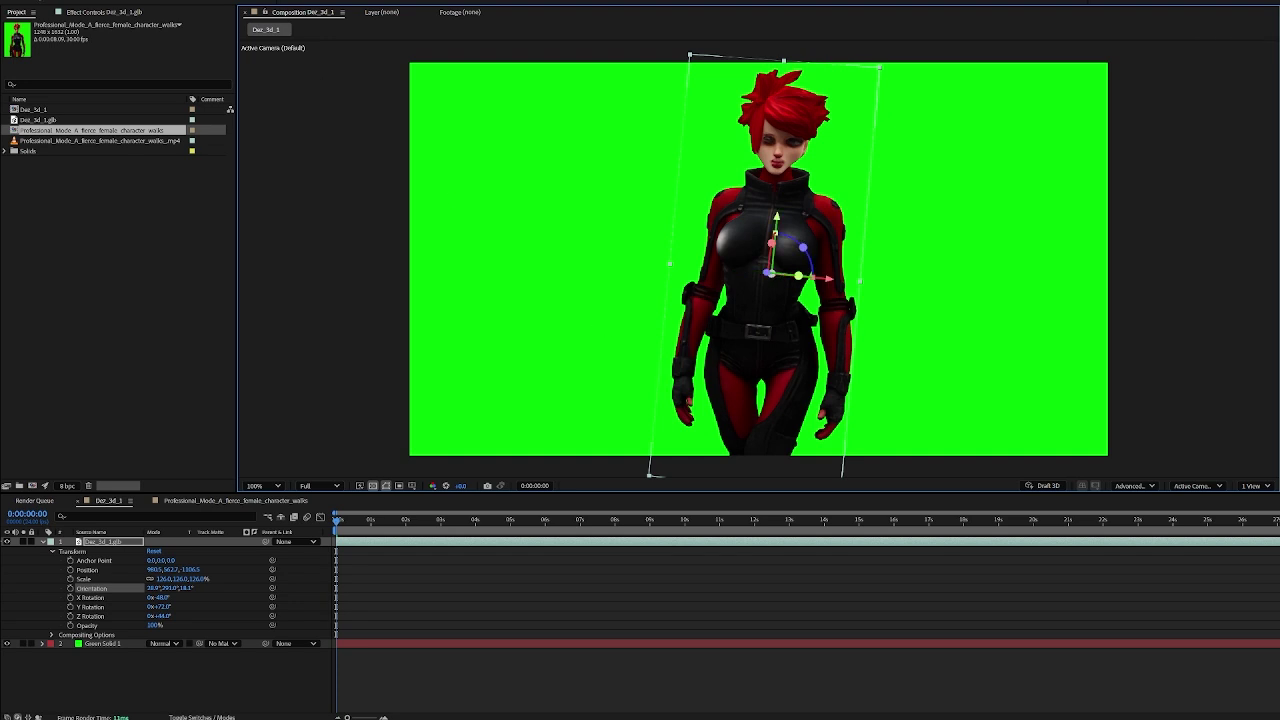
# Add the Dez_3d_1 composition to the render queue and set its output format to PNG Sequence
pyautogui.click(12, 1)
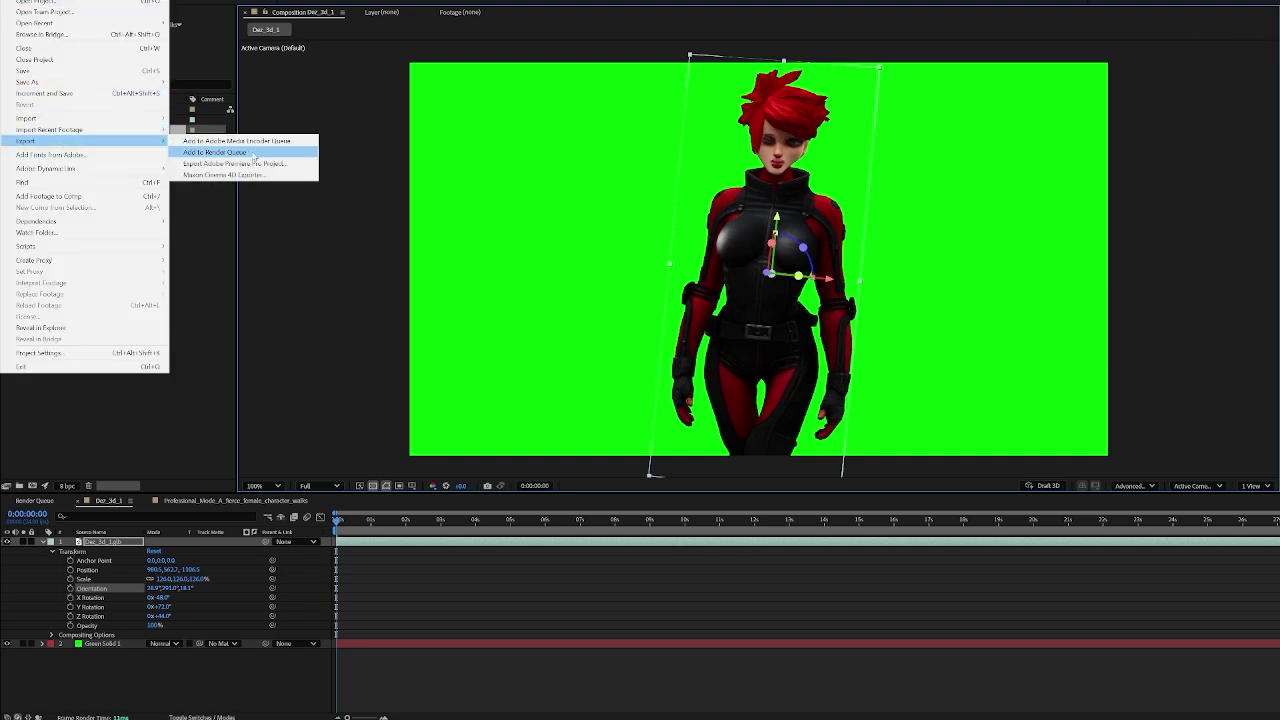
pyautogui.click(469, 387)
pyautogui.hotkey('ctrl', 'm')
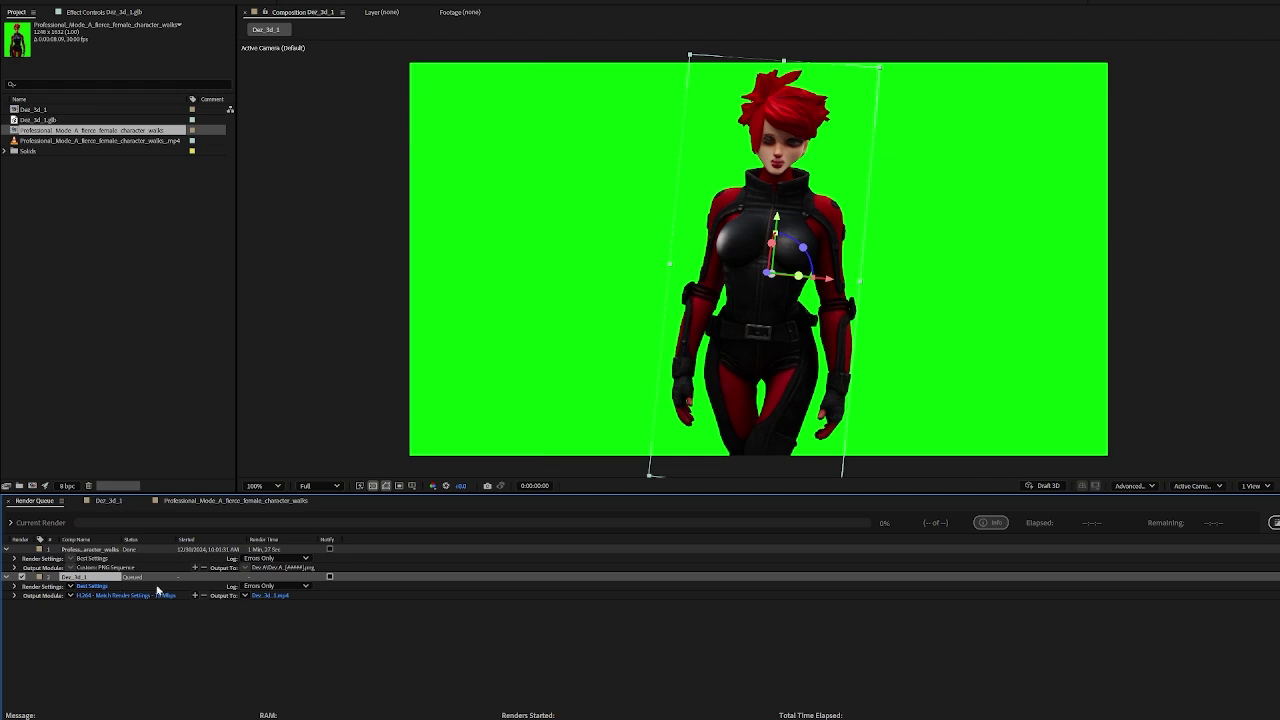
pyautogui.click(100, 595)
pyautogui.click(652, 209)
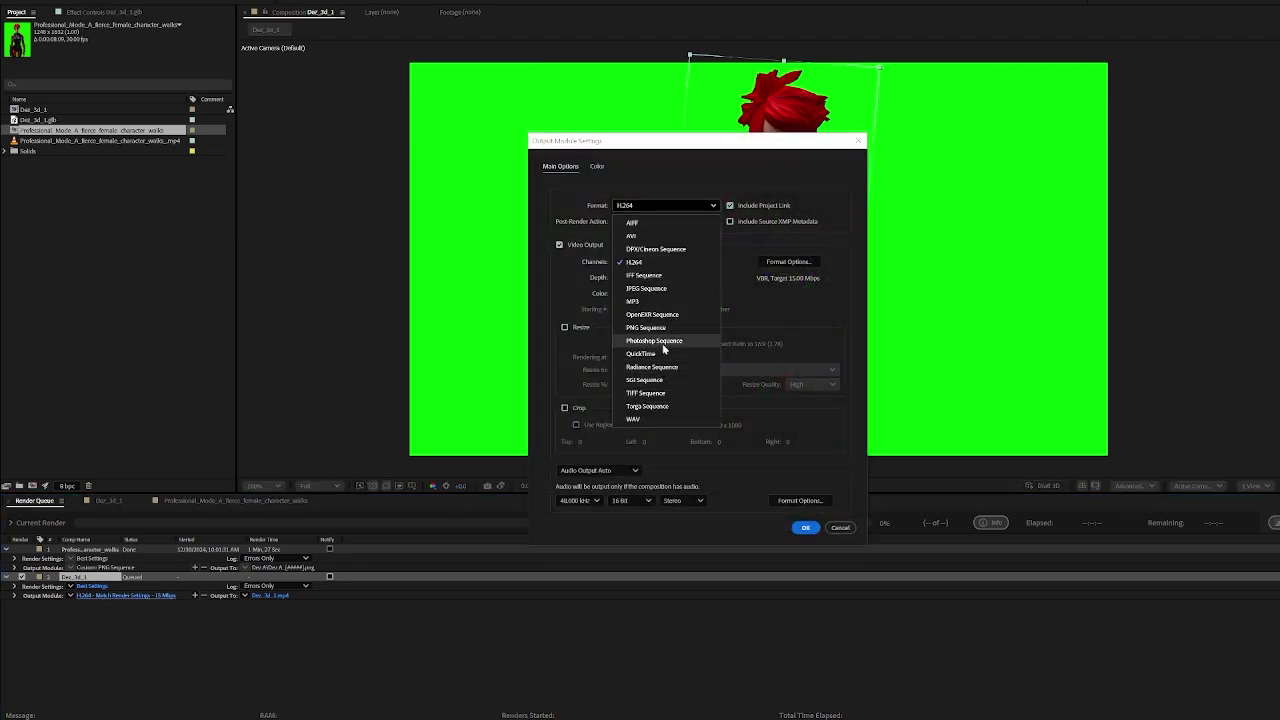
pyautogui.click(650, 328)
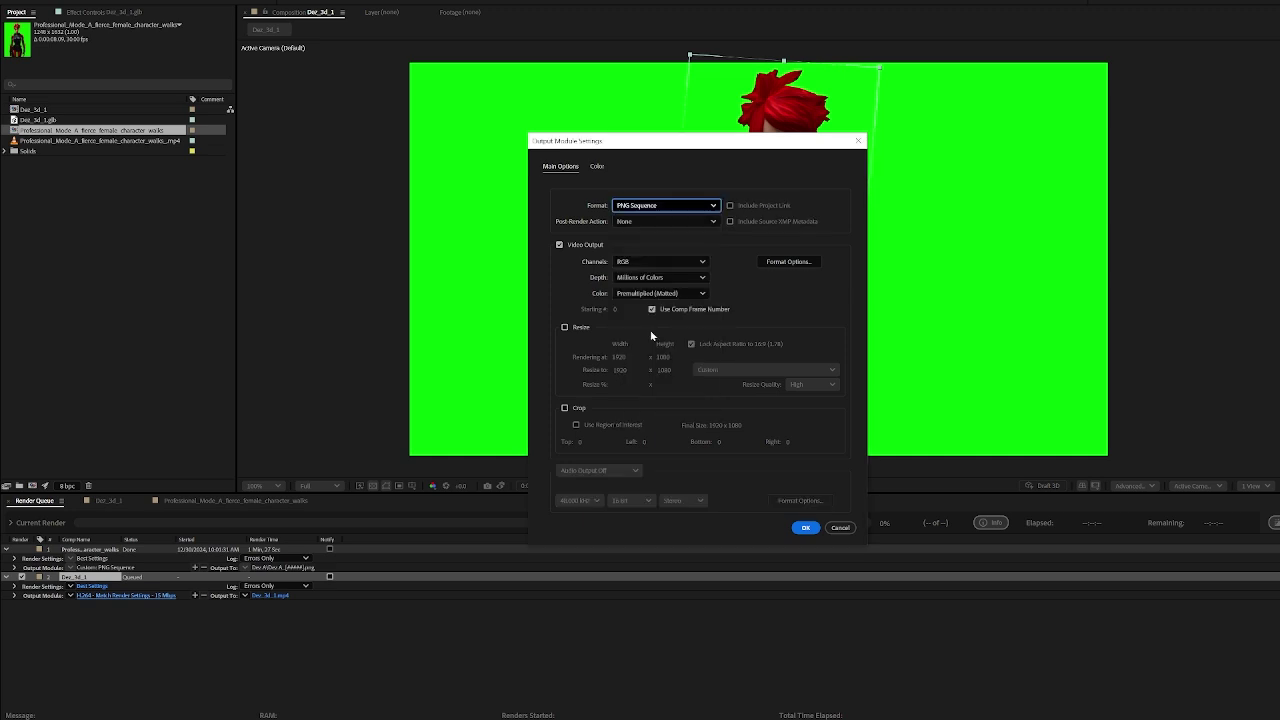
pyautogui.click(805, 528)
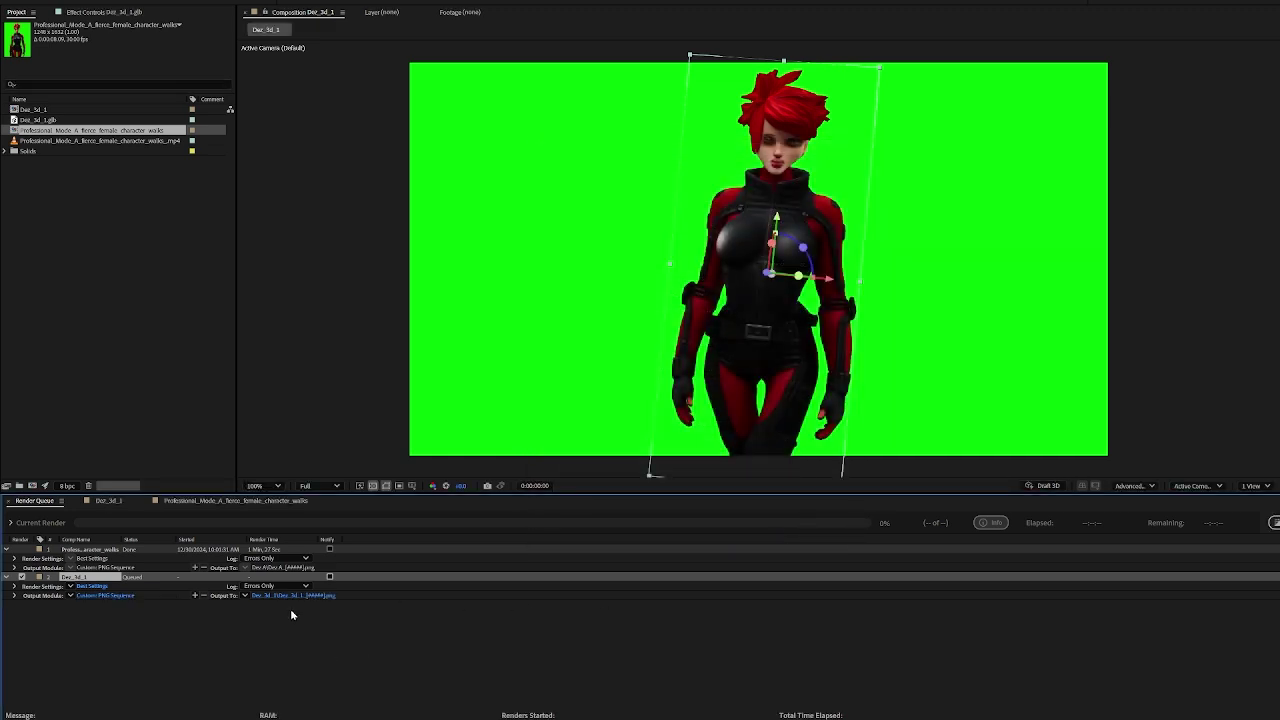
# Look over the Dez_3d_1 and character walk compositions and recheck the queued render's output module settings
pyautogui.click(108, 500)
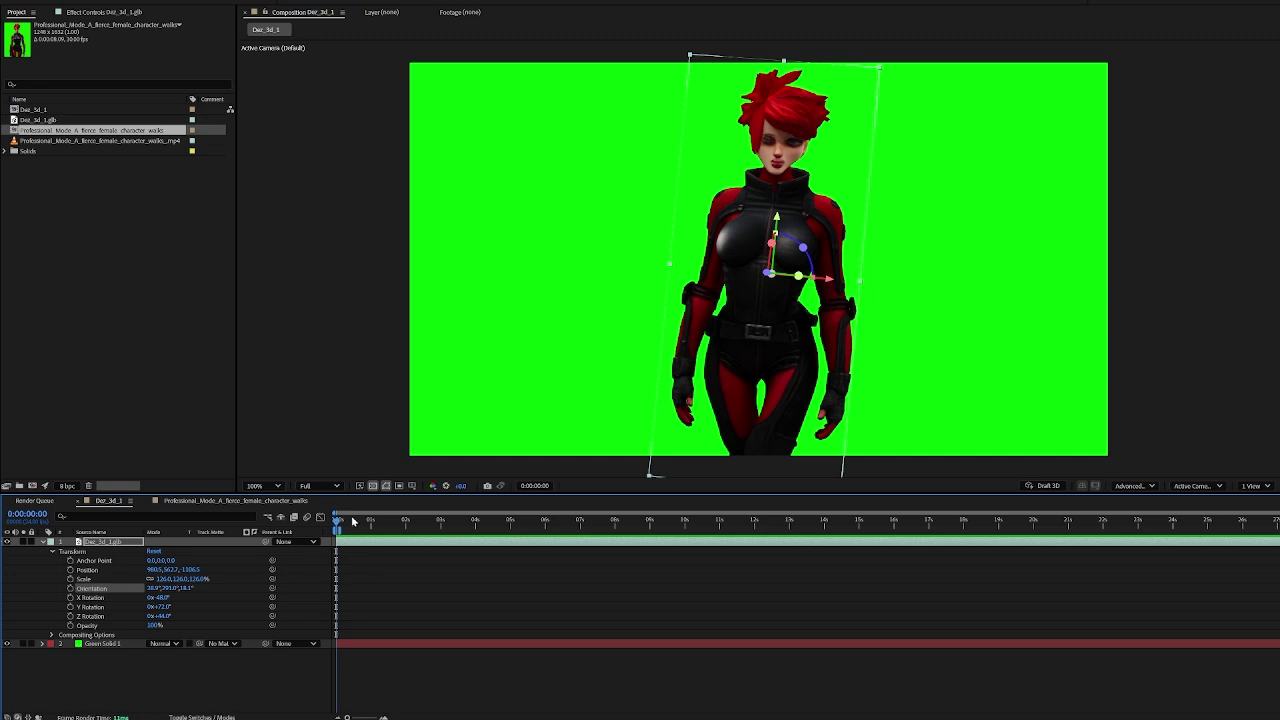
pyautogui.click(205, 501)
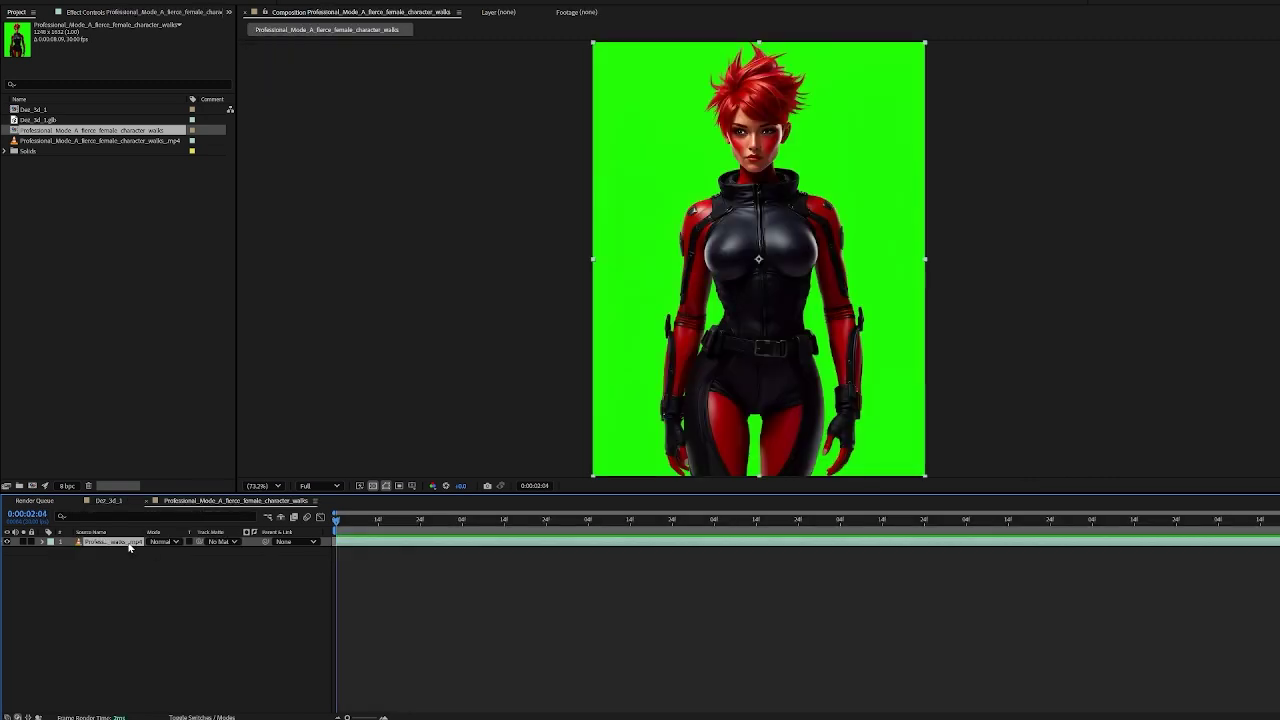
pyautogui.click(35, 501)
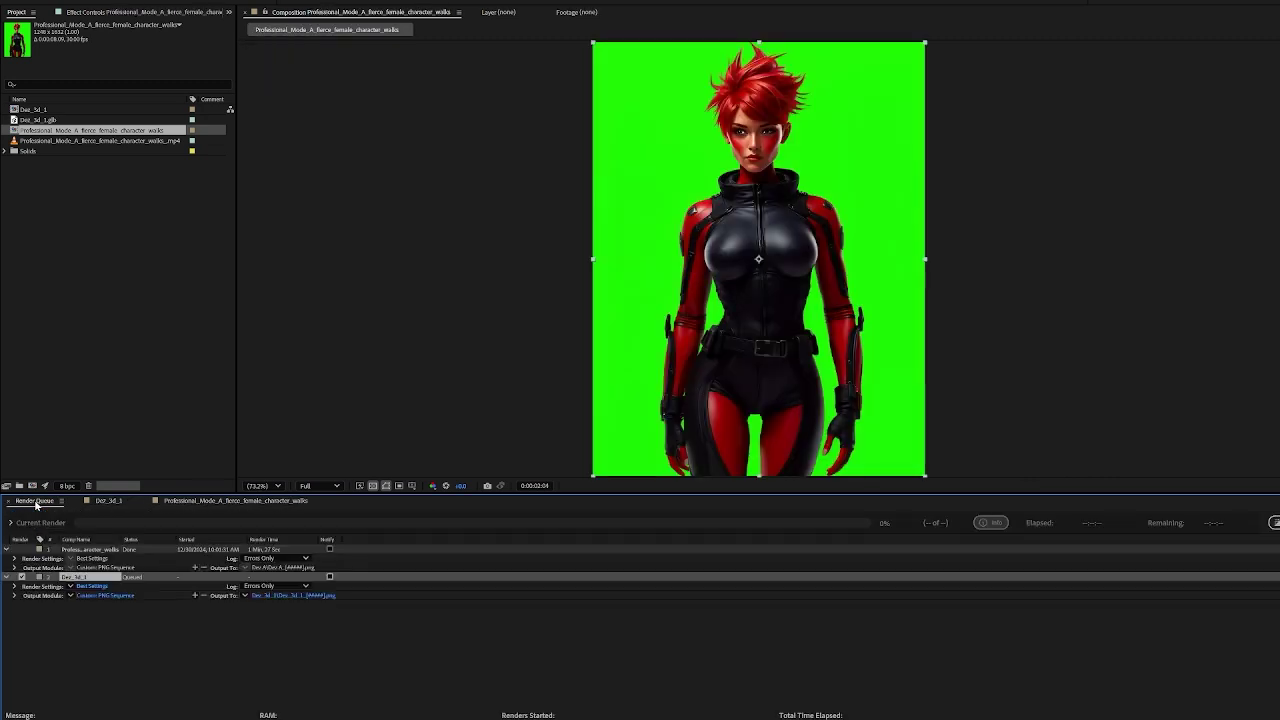
pyautogui.click(96, 597)
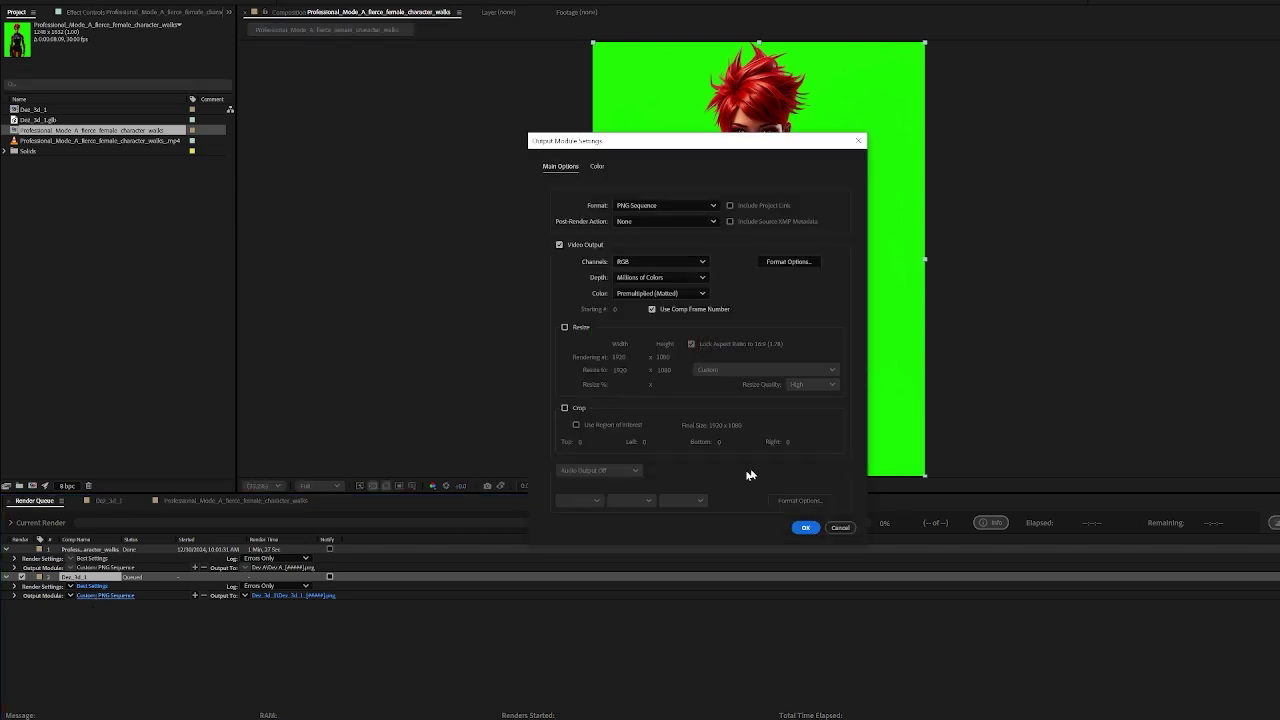
pyautogui.click(804, 528)
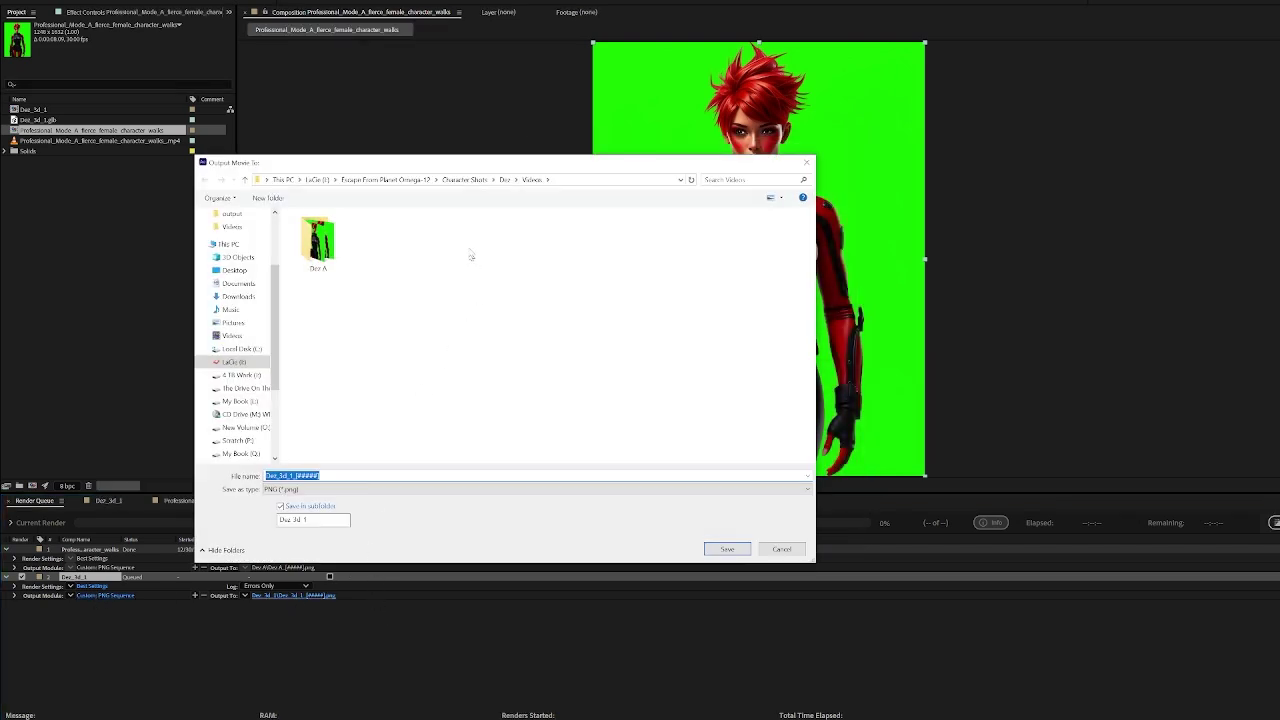
# Save the Dez_3d_1 PNG output to the Dez folder without a subfolder and render the queue
pyautogui.click(505, 180)
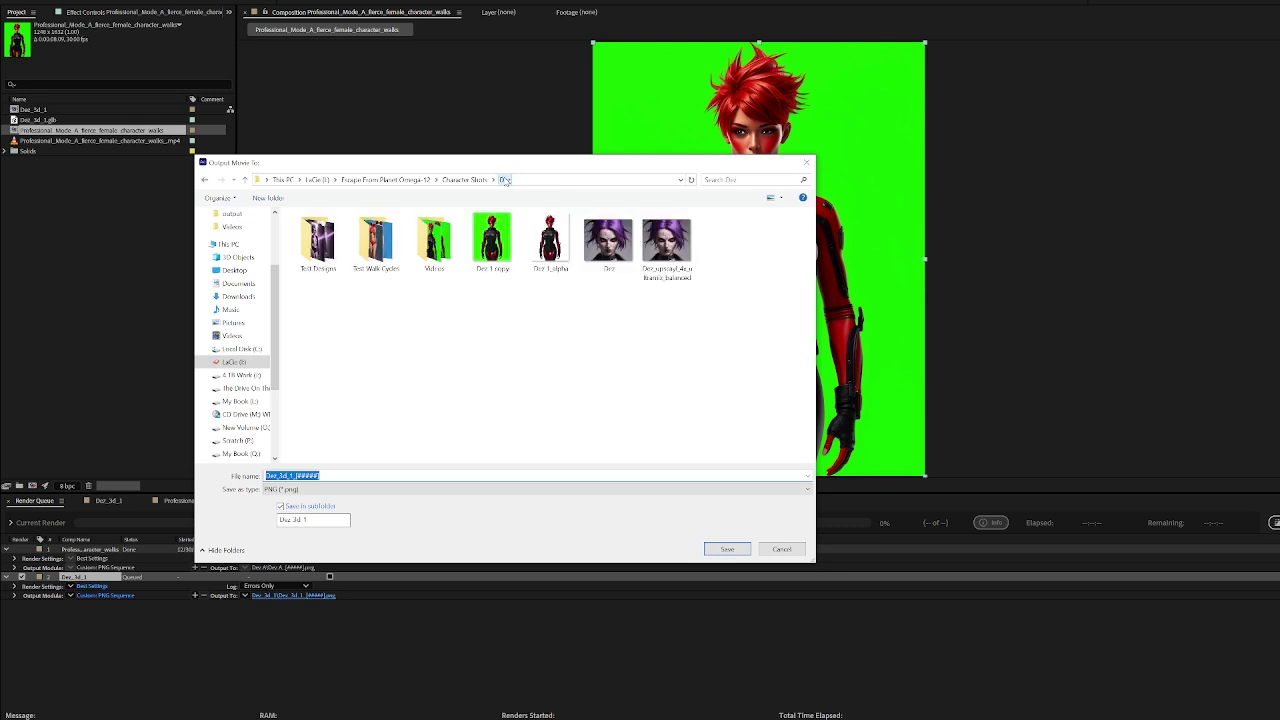
pyautogui.click(731, 552)
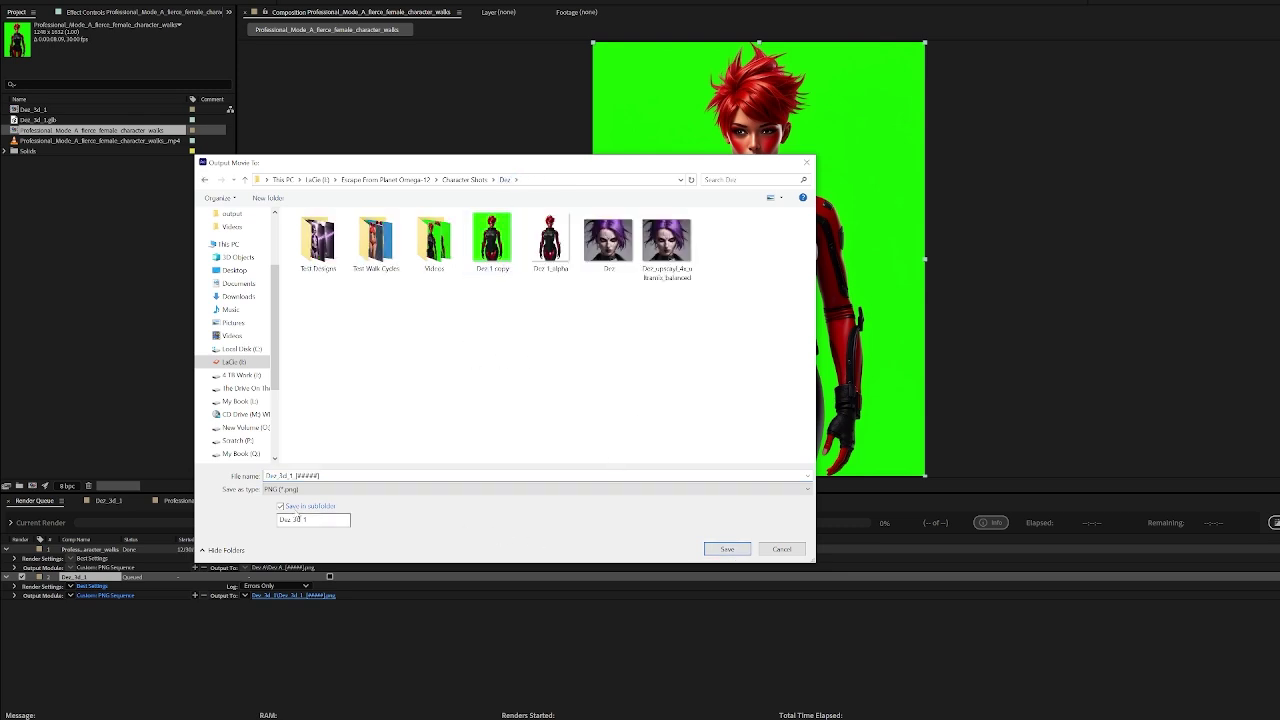
pyautogui.click(281, 507)
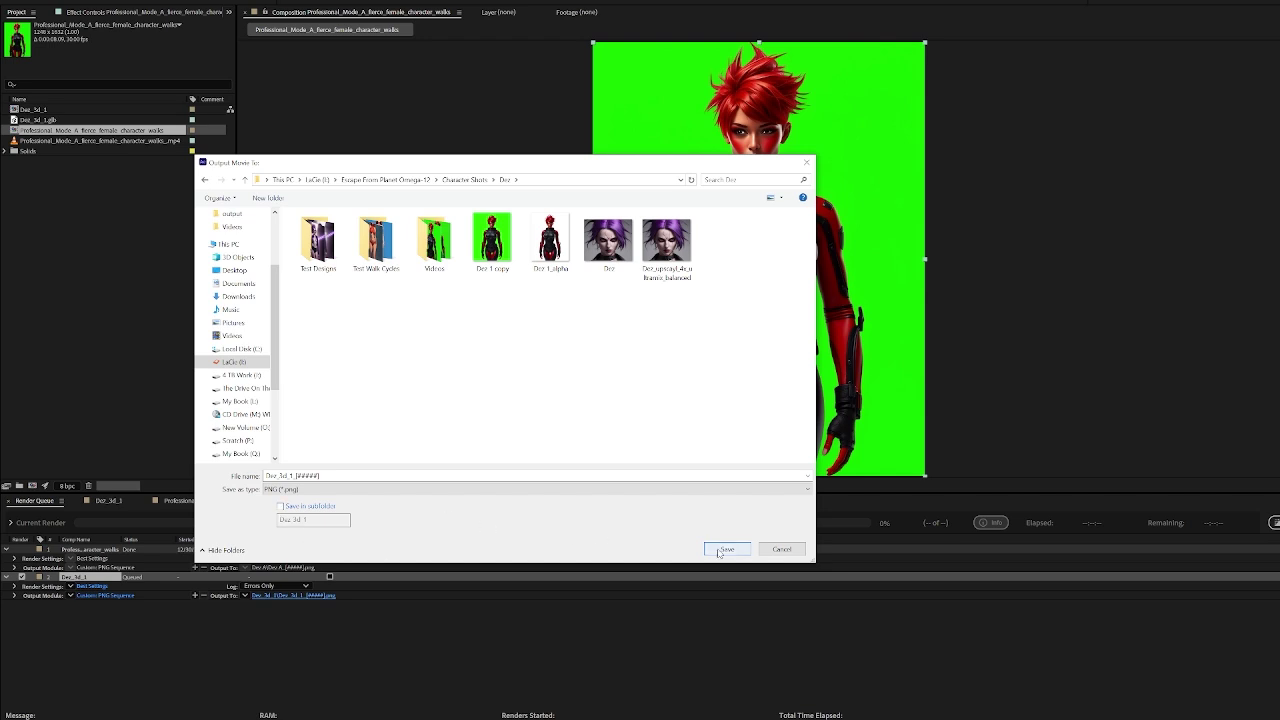
pyautogui.click(727, 549)
pyautogui.click(1273, 522)
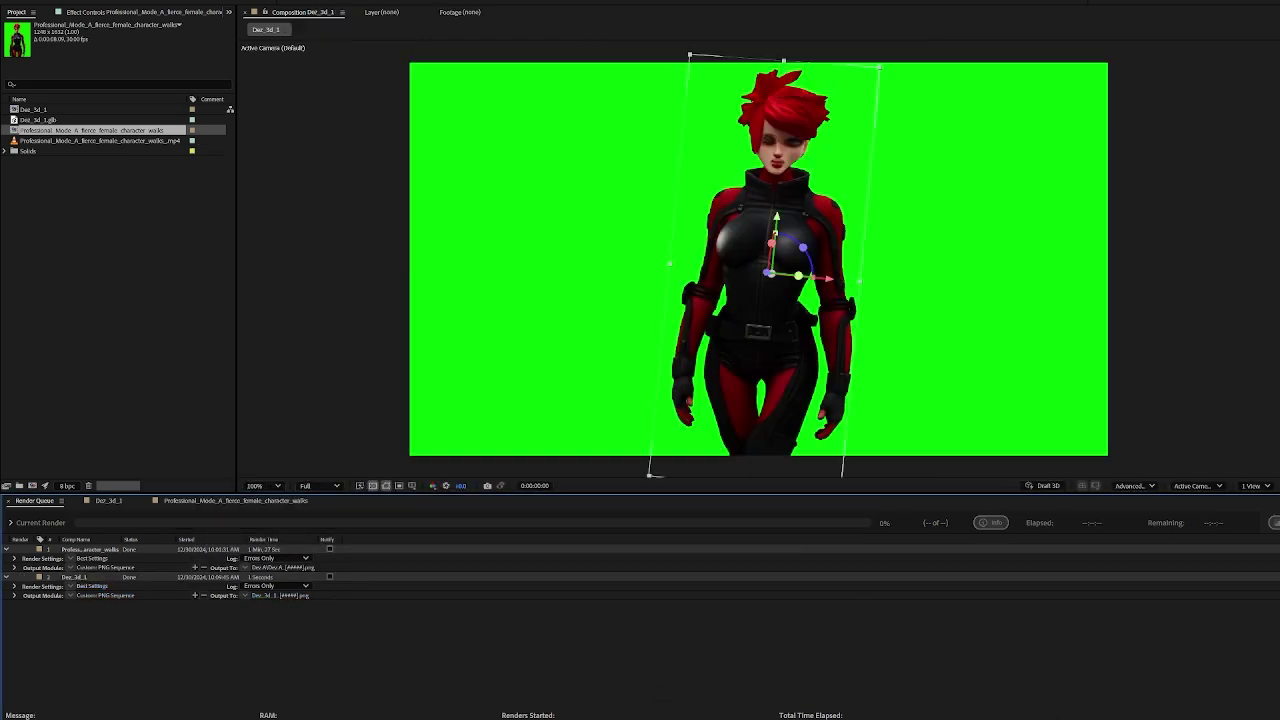
# View the rendered Dez_3d_1_00000 image from the Dez folder up close and close the image viewer
pyautogui.click(381, 692)
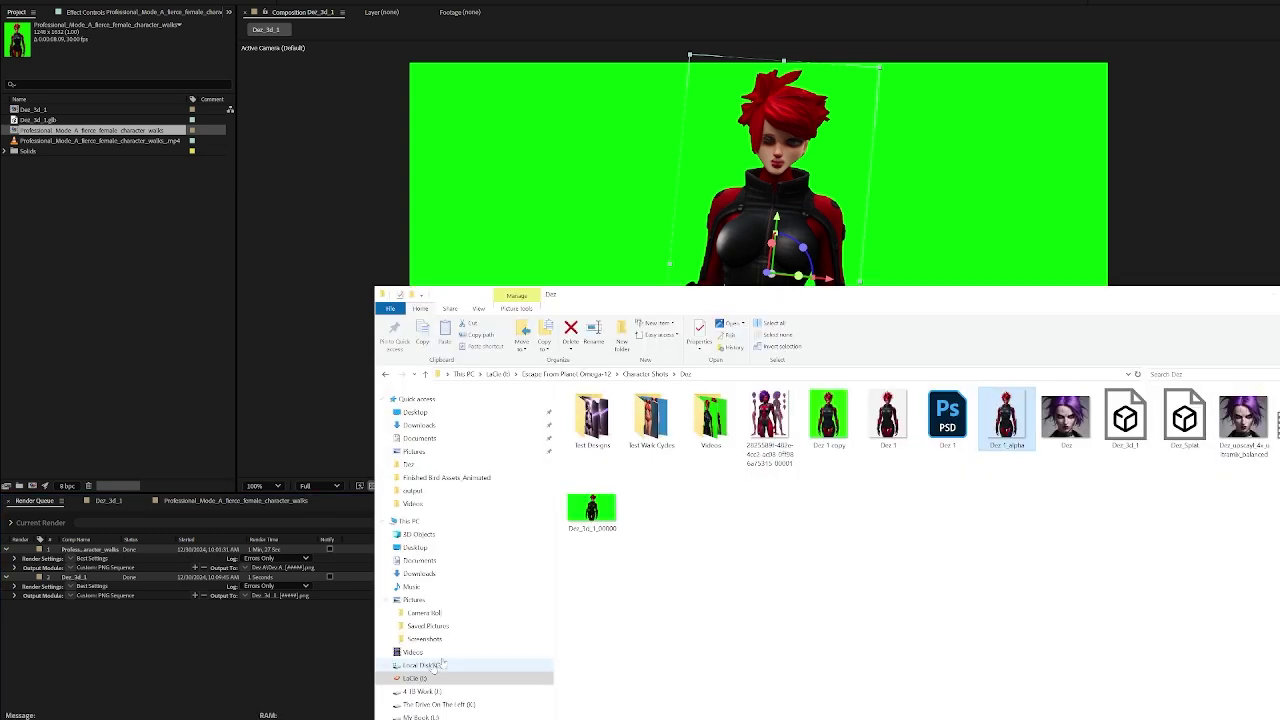
pyautogui.click(612, 515)
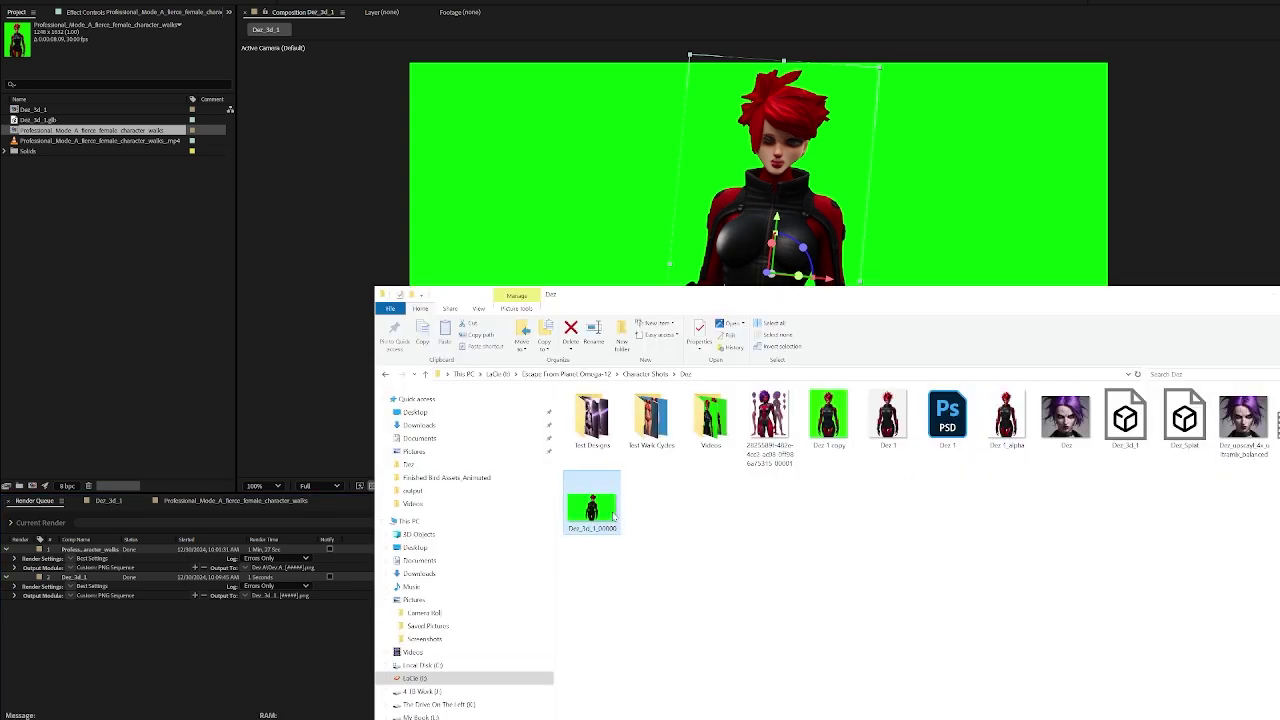
pyautogui.press('Return')
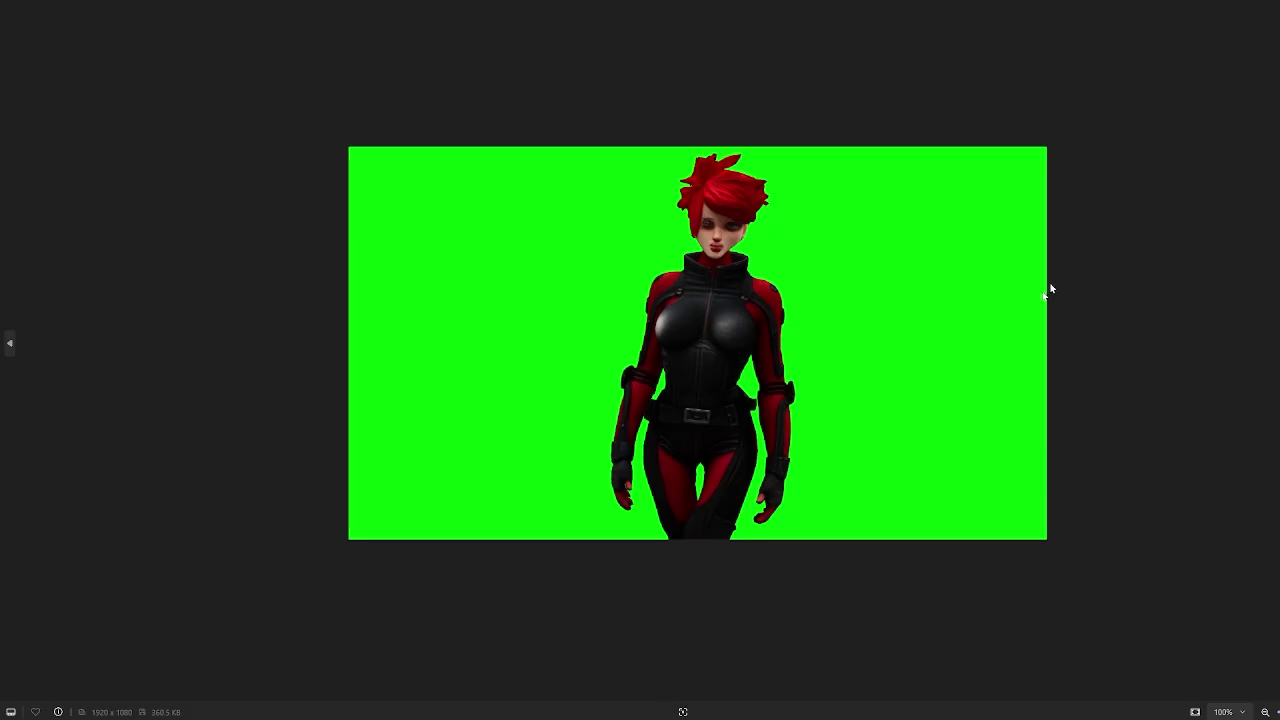
pyautogui.scroll(4, 901, 342)
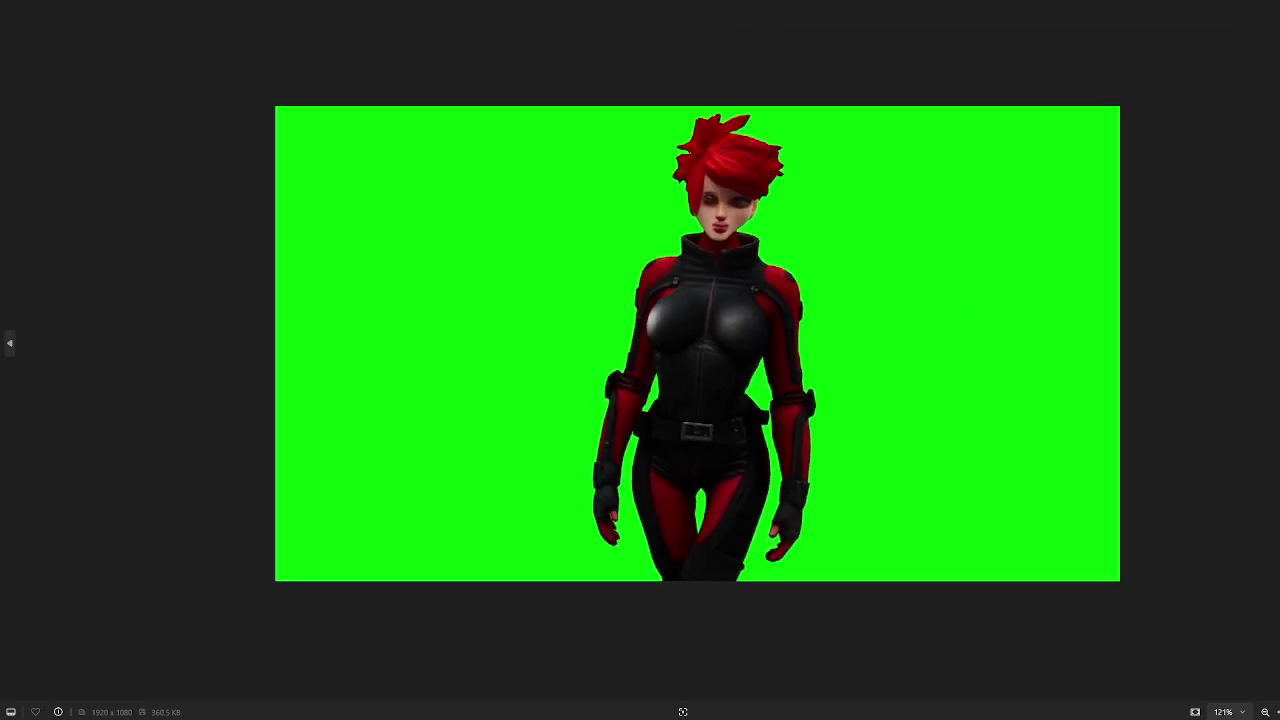
pyautogui.hotkey('alt', 'F4')
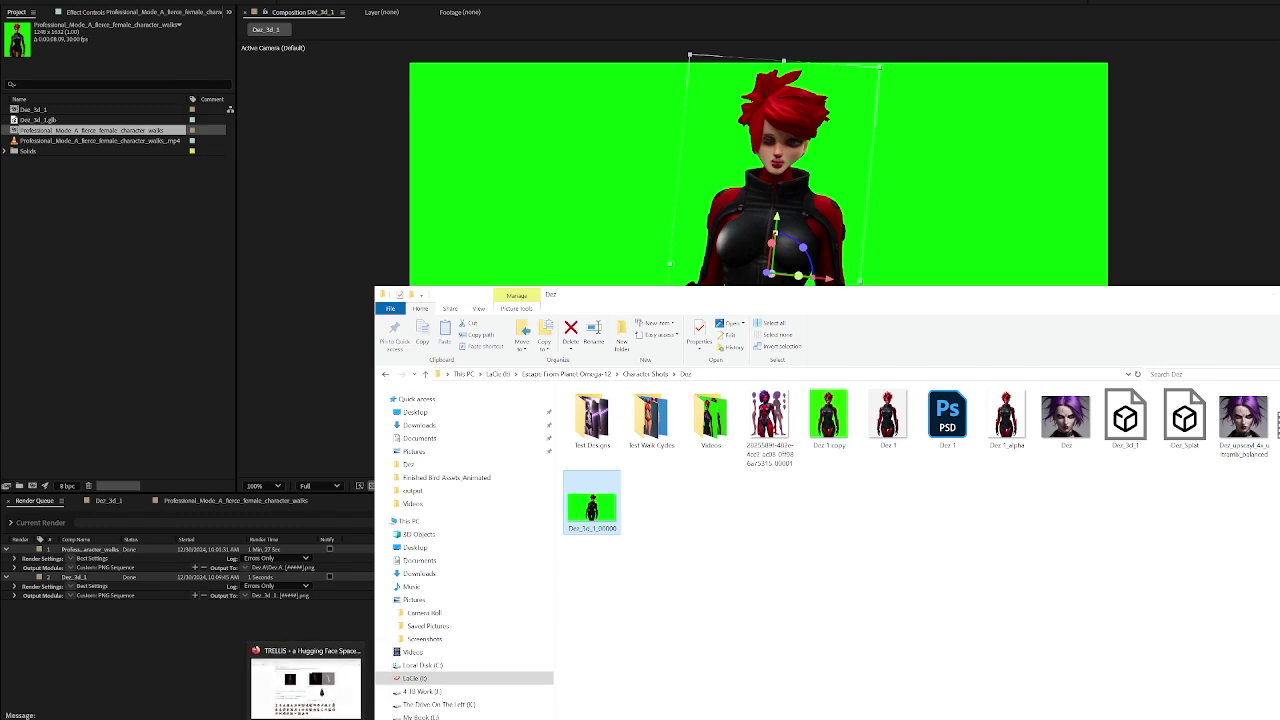
# Switch to Krea's Enhance page in the browser and upload the Dez_3d_1_00000 image from the Dez folder
pyautogui.moveTo(305, 719)
pyautogui.click(322, 692)
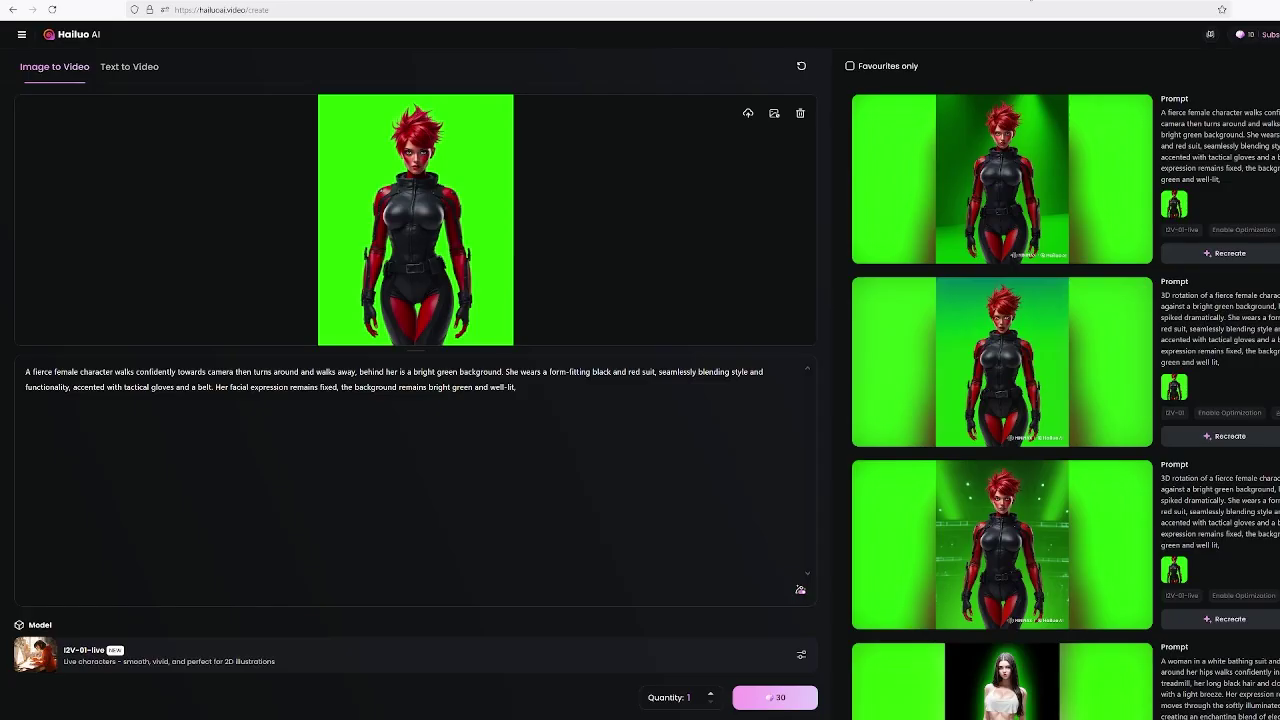
pyautogui.moveTo(940, 155)
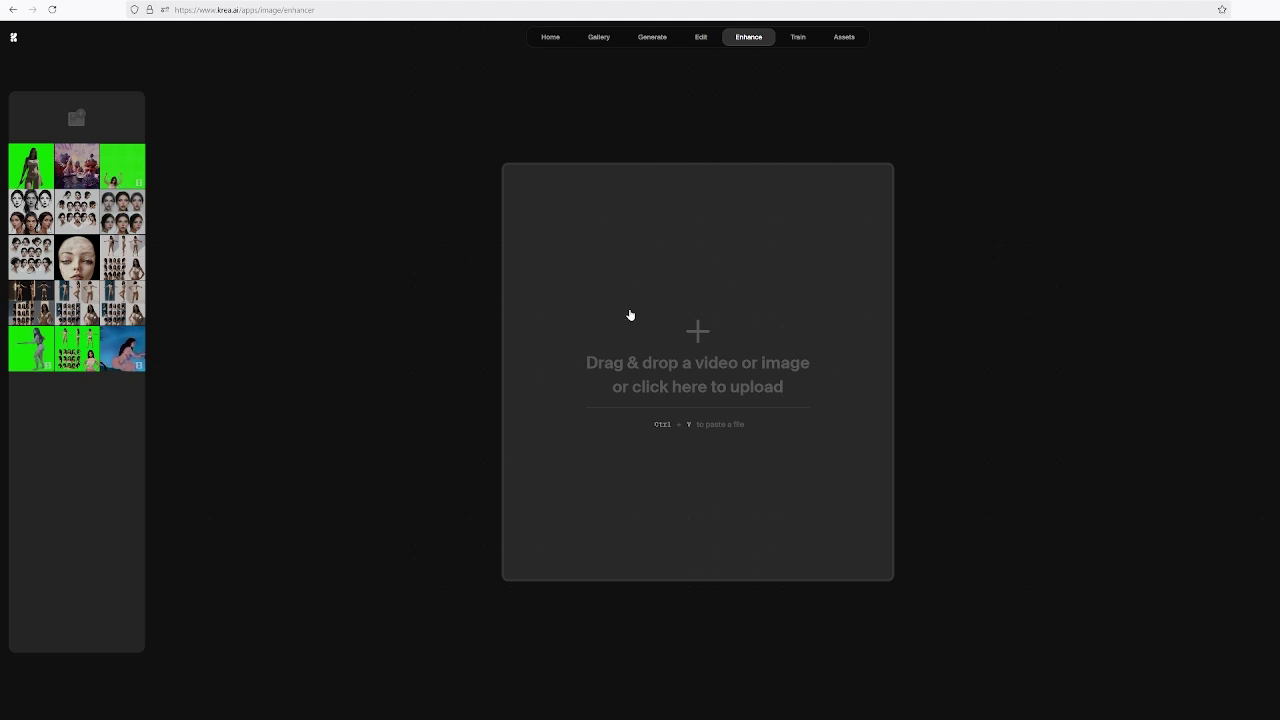
pyautogui.moveTo(296, 713)
pyautogui.click(350, 688)
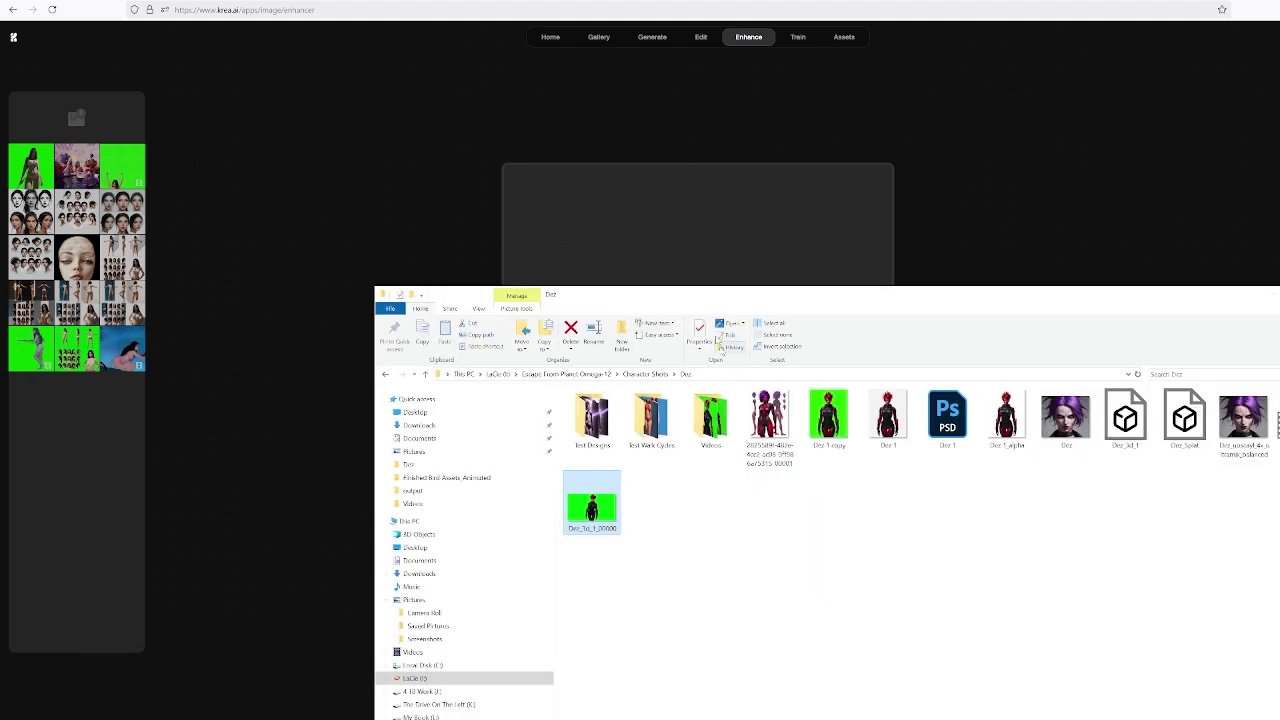
pyautogui.moveTo(714, 320); pyautogui.dragTo(1128, 272)
pyautogui.moveTo(1008, 464); pyautogui.dragTo(690, 362)
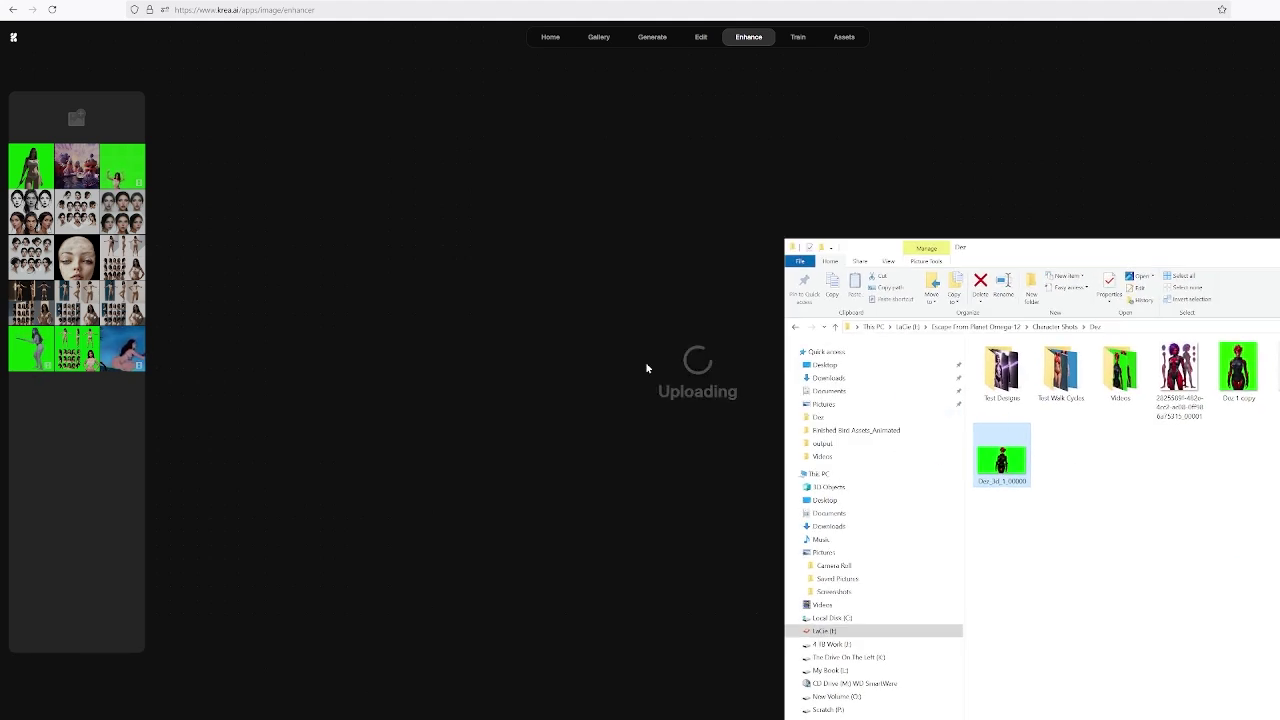
pyautogui.click(216, 401)
# Review the upscale prompt for the uploaded image, enhance it, and compare the enhanced version with the original
pyautogui.click(1270, 393)
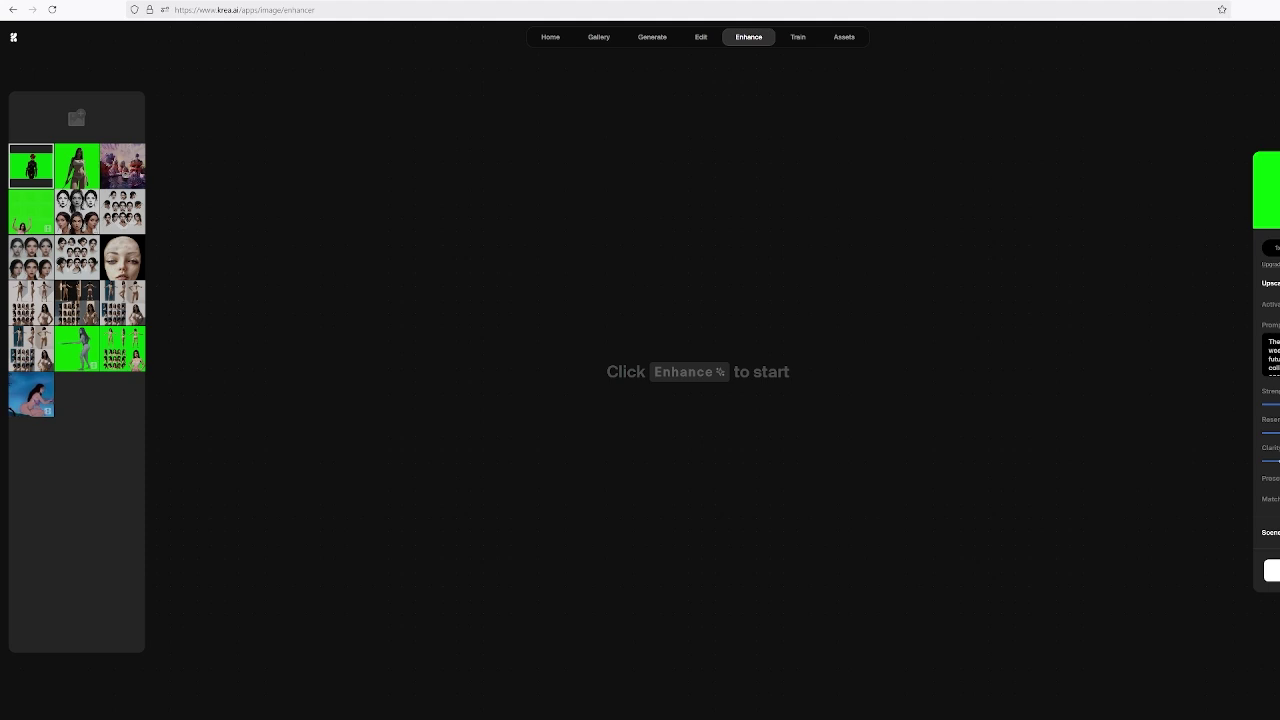
pyautogui.click(1270, 356)
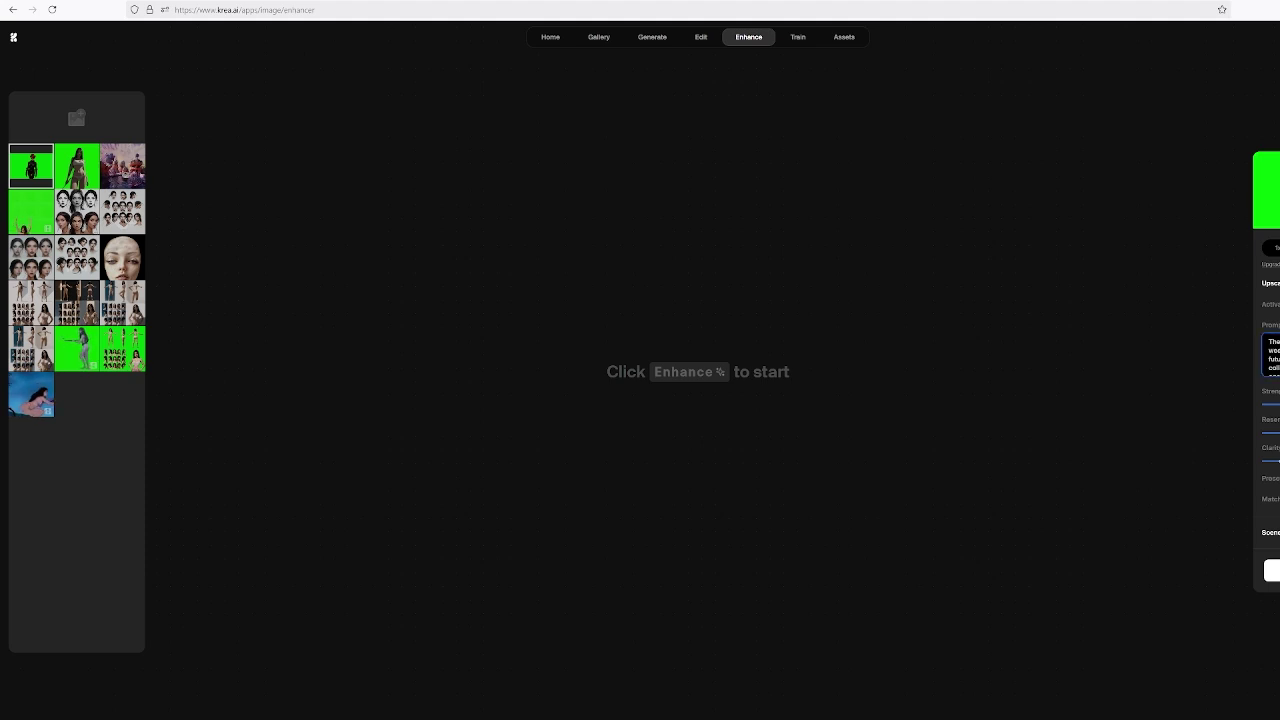
pyautogui.scroll(-2, 1272, 356)
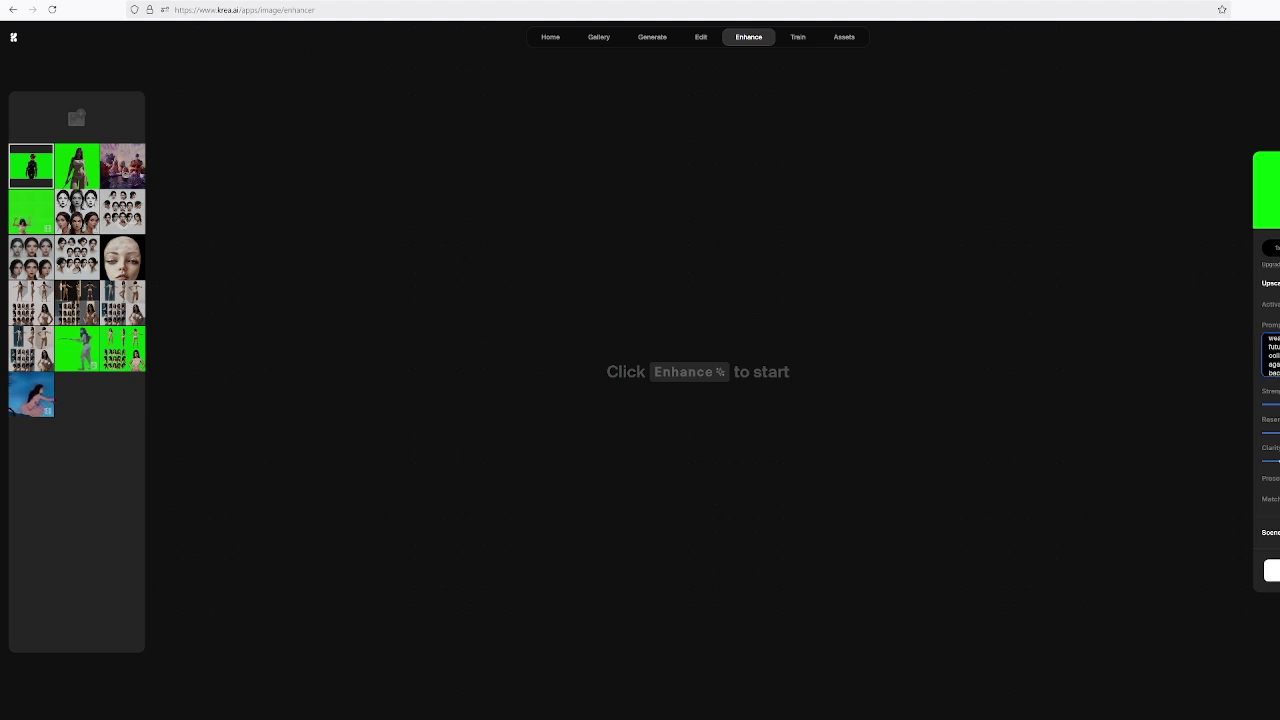
pyautogui.scroll(-1, 1272, 354)
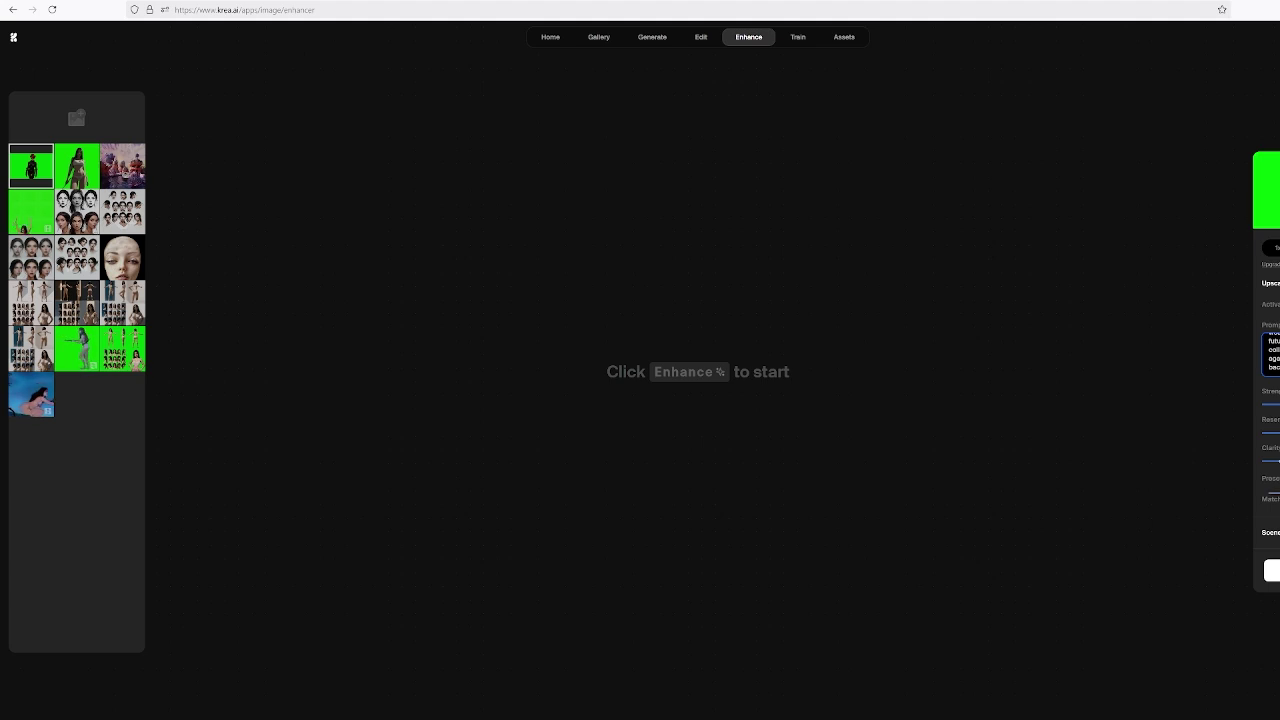
pyautogui.scroll(3, 1272, 354)
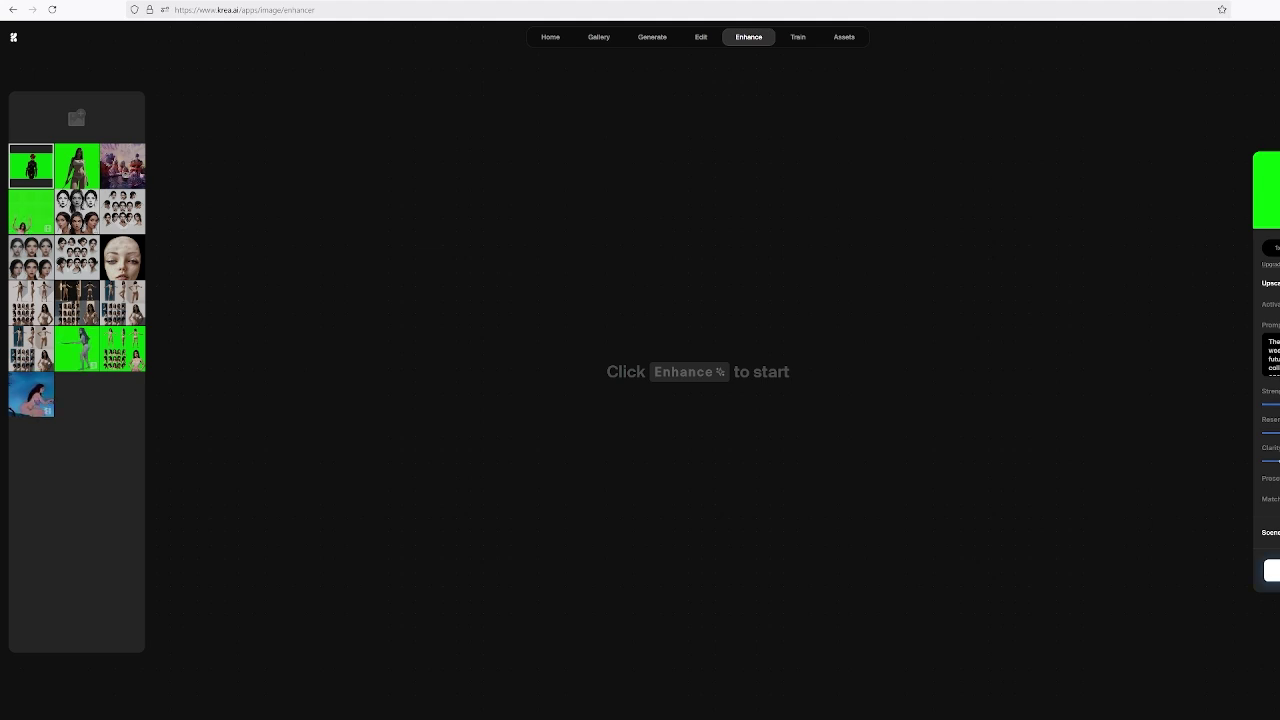
pyautogui.click(1272, 570)
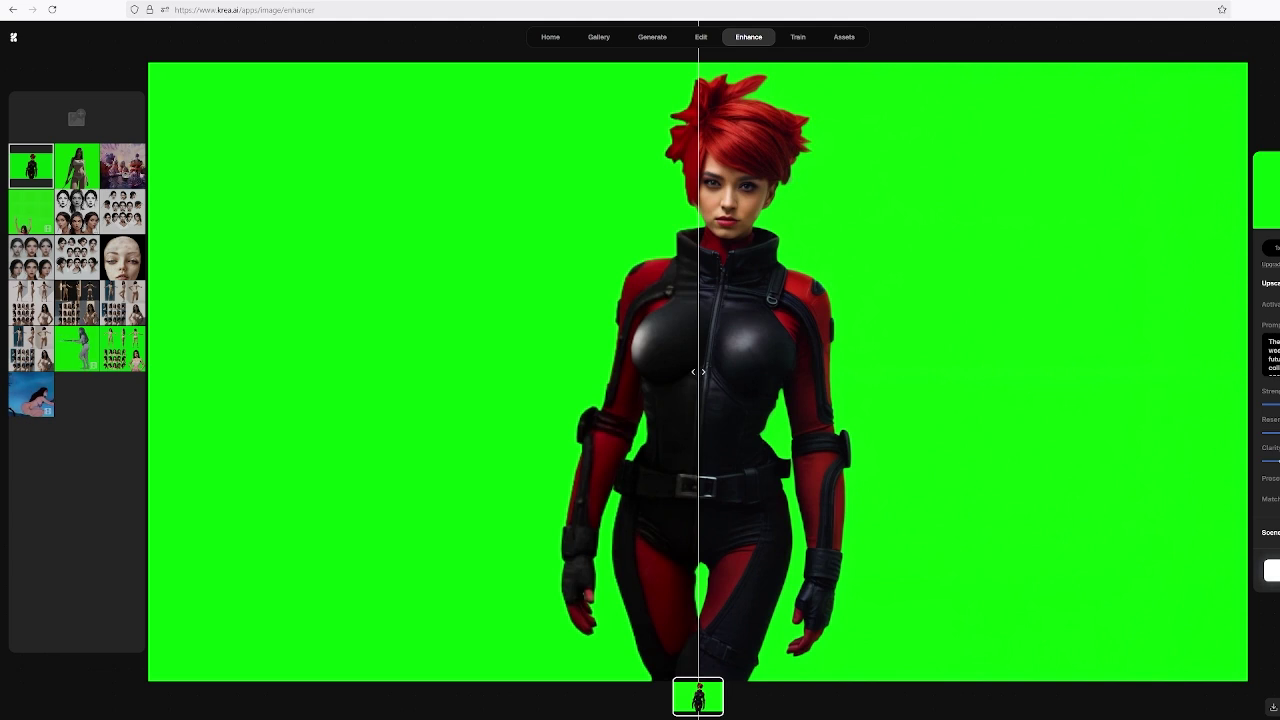
pyautogui.moveTo(698, 373); pyautogui.dragTo(495, 390)
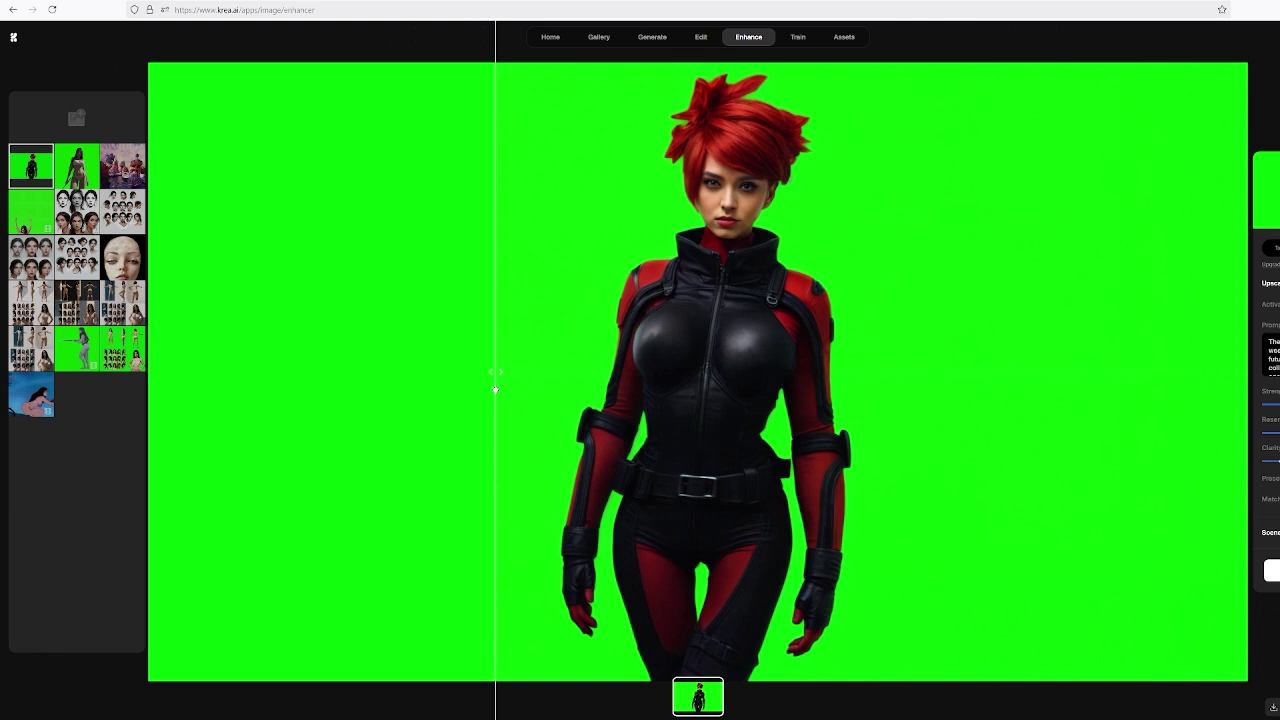
# Move the before-and-after divider clear of the character to inspect the full enhanced image
pyautogui.moveTo(495, 388); pyautogui.dragTo(497, 388)
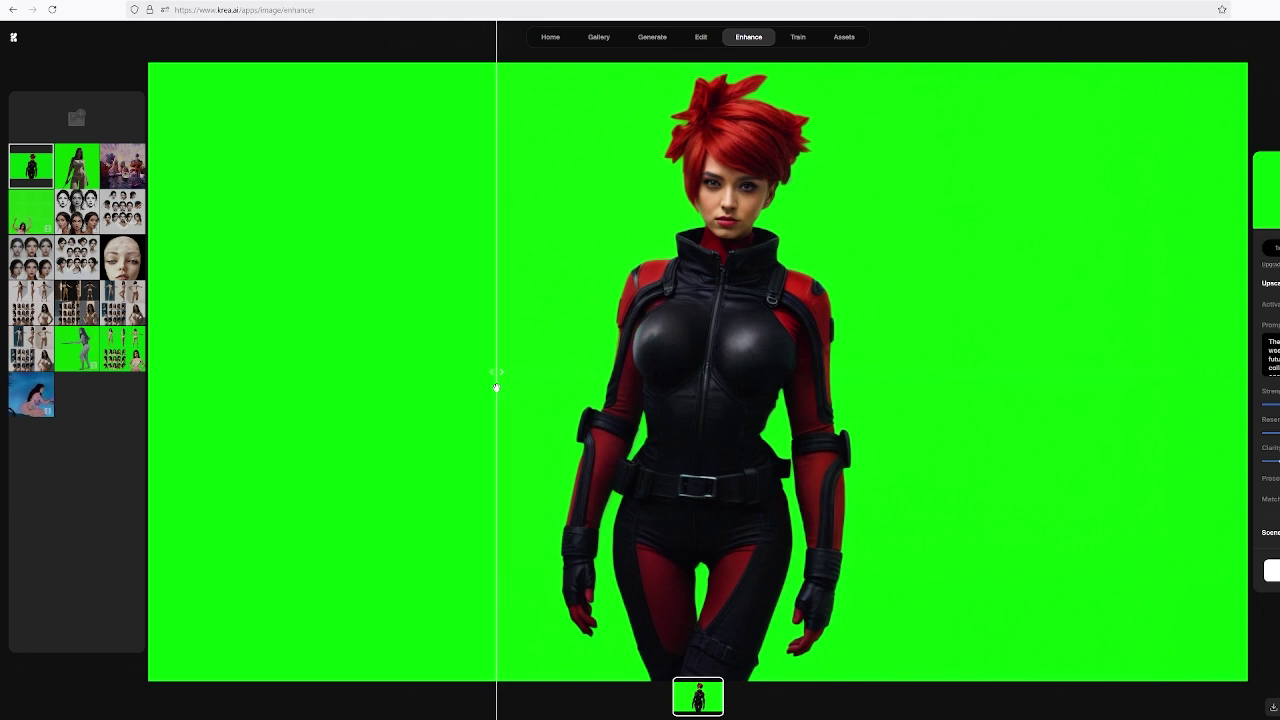
pyautogui.moveTo(498, 374); pyautogui.dragTo(435, 372)
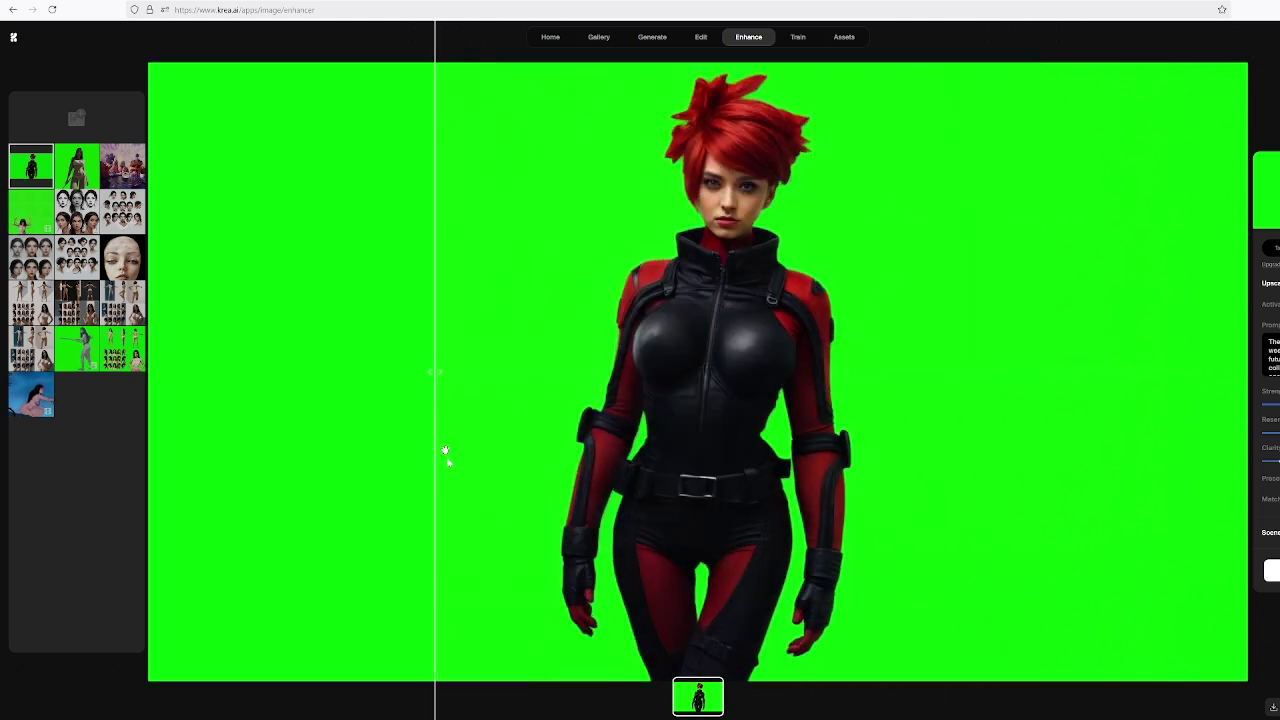
# Switch to After Effects and turn the Dez 3D model around in the Dez_3d_1 composition to show her back
pyautogui.moveTo(333, 719)
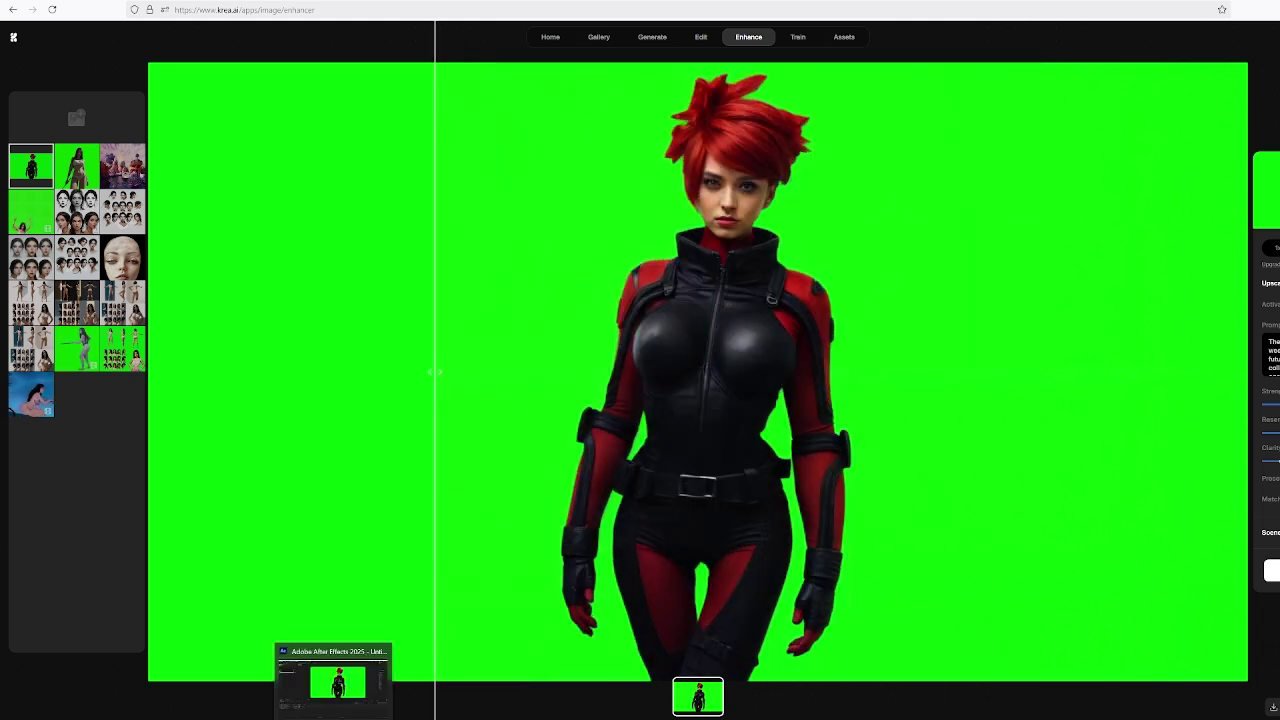
pyautogui.click(333, 683)
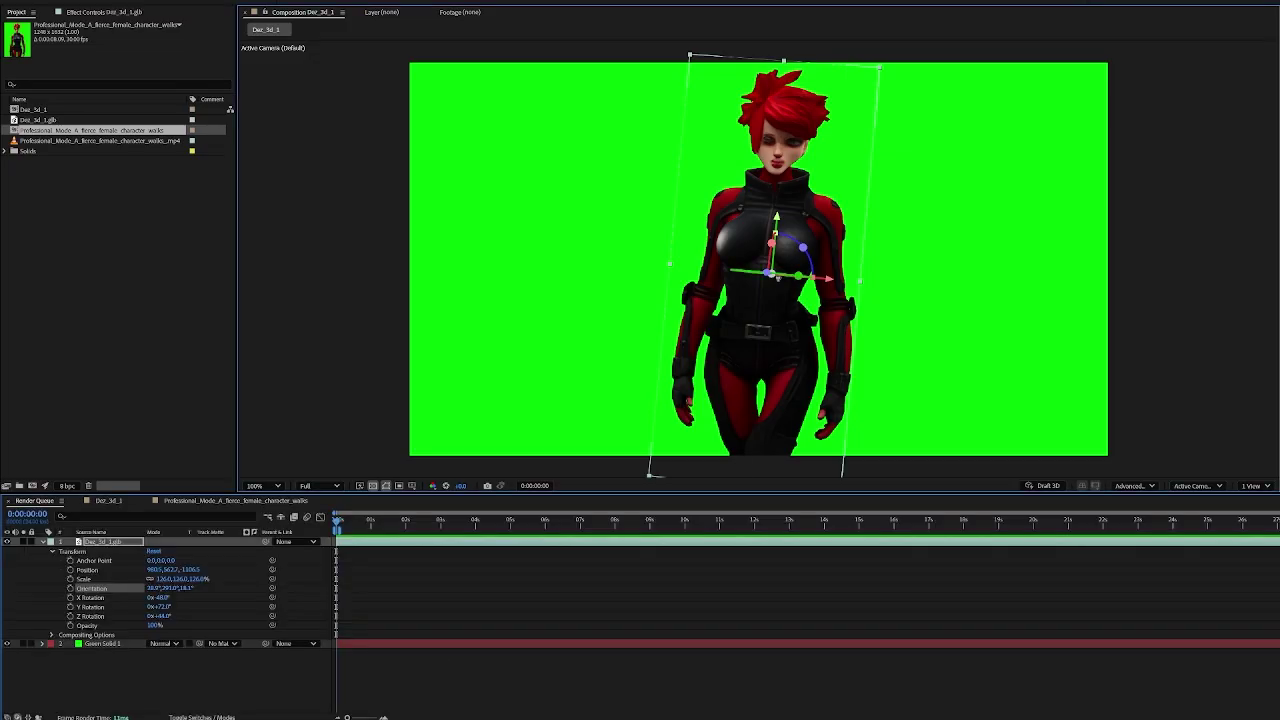
pyautogui.moveTo(751, 279); pyautogui.dragTo(905, 285)
pyautogui.hotkey('ctrl', 'z')
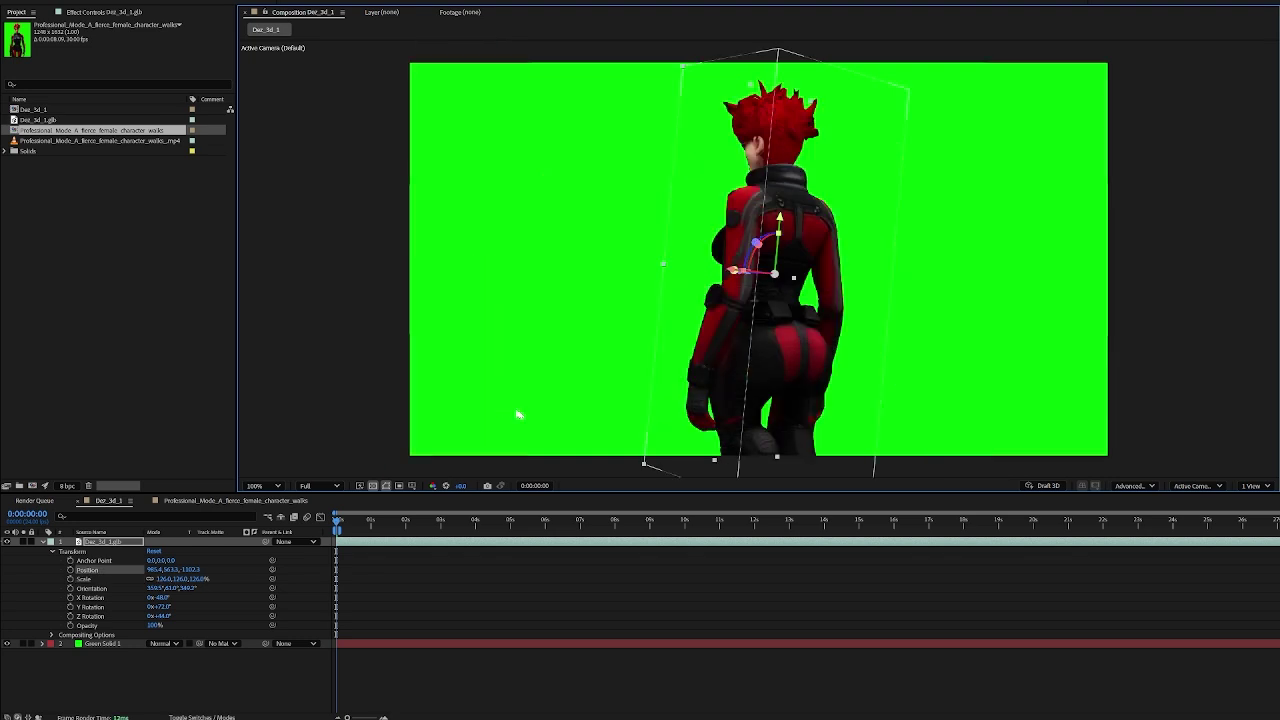
# Adjust the Dez model's X, Y and Z rotations for a tilted view from above, with Y Rotation at 150° and Z Rotation at 73°
pyautogui.click(162, 606)
pyautogui.moveTo(162, 606); pyautogui.dragTo(316, 626)
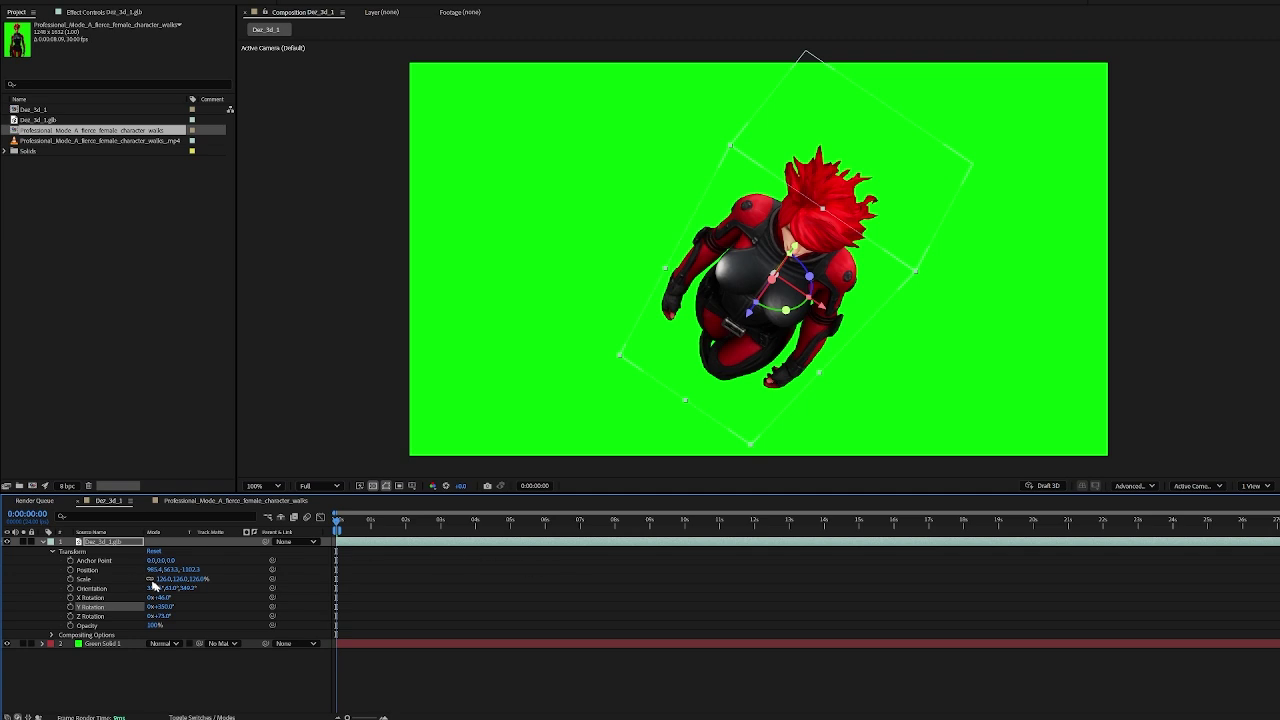
pyautogui.moveTo(163, 612); pyautogui.dragTo(157, 616)
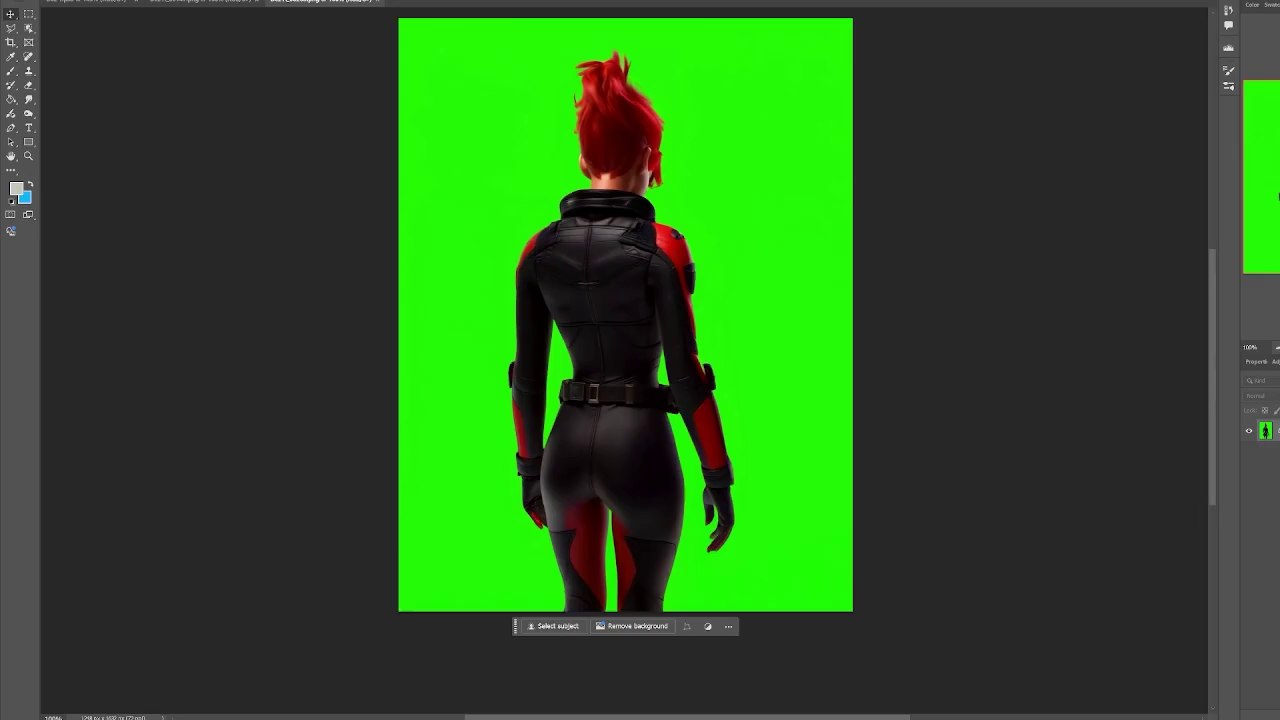
# Switch to Photoshop and compare the three-quarter and front views of the green-screen character in the open documents
pyautogui.click(215, 3)
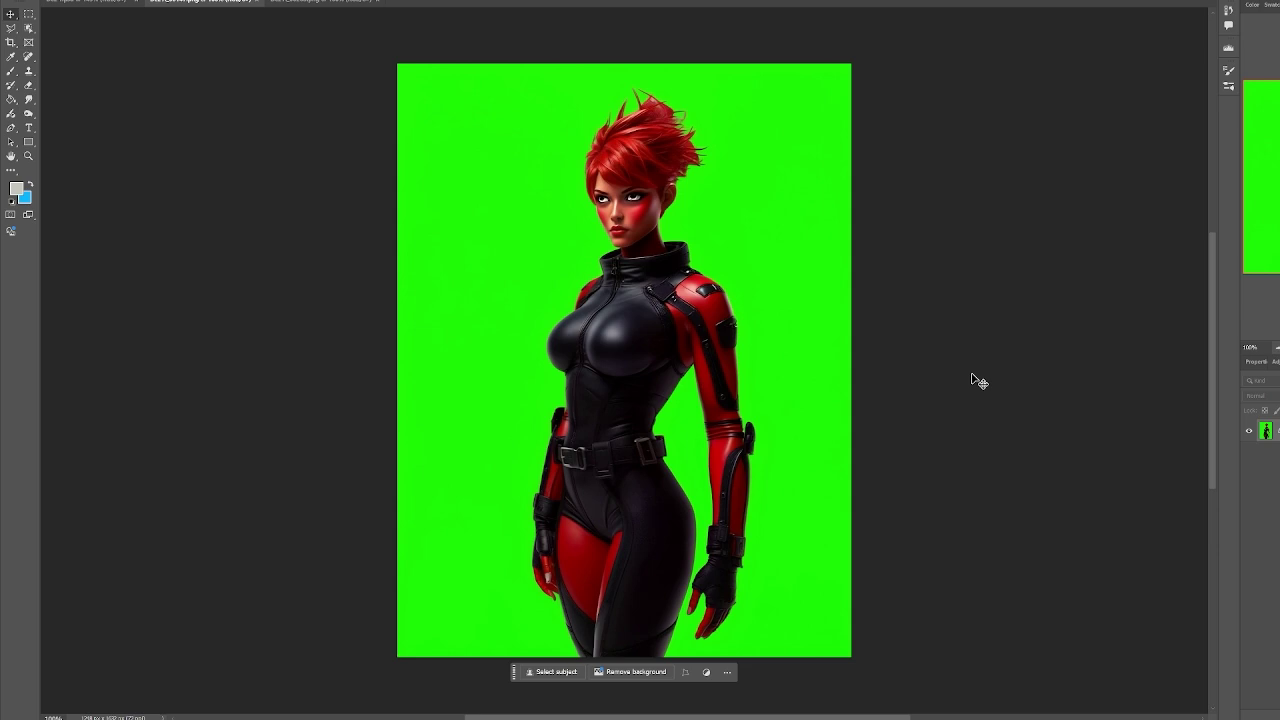
pyautogui.click(88, 2)
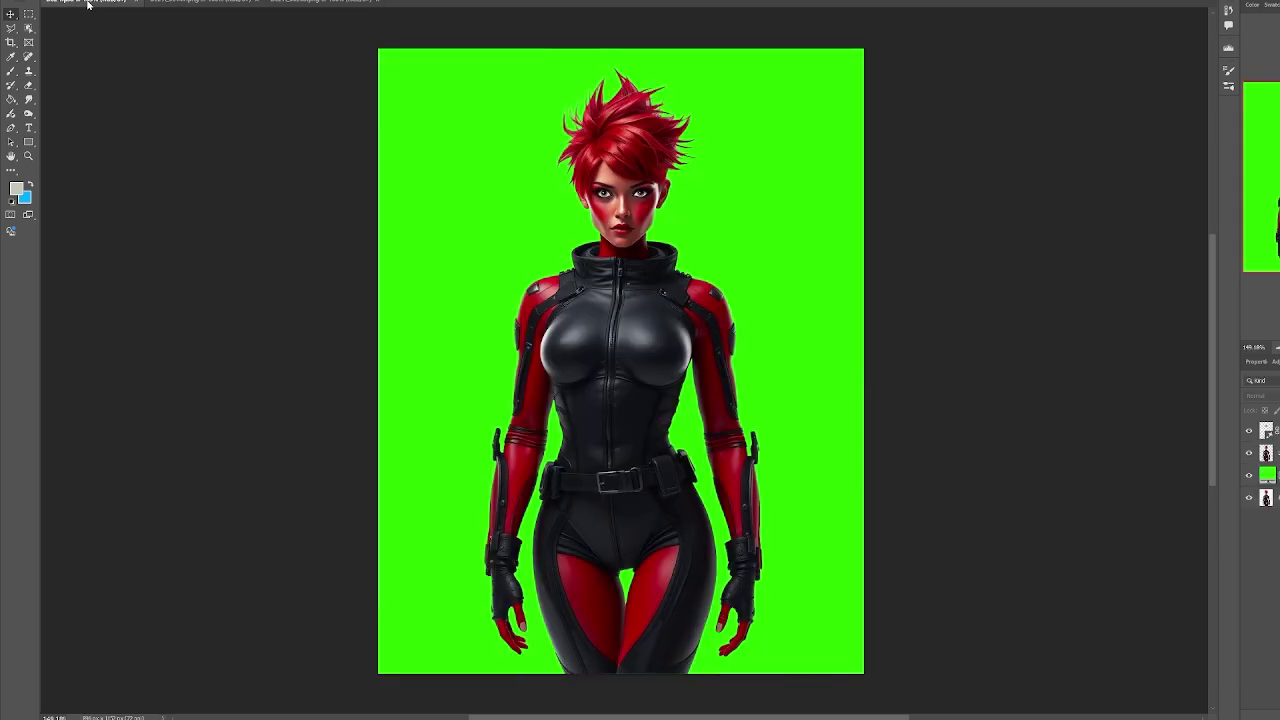